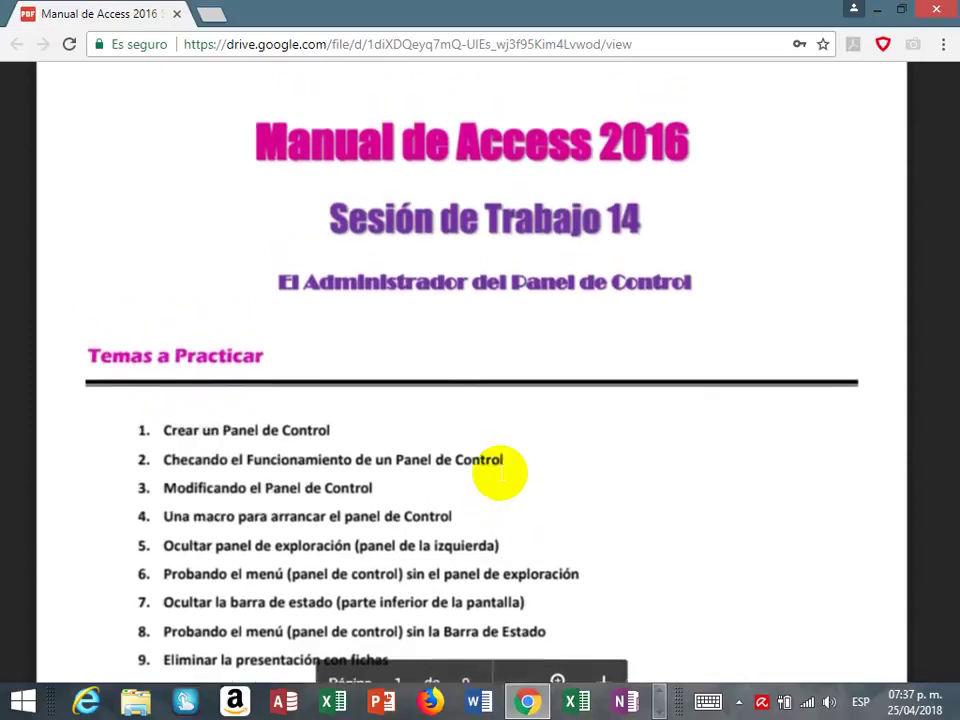
Step: Review the list of practice topics in the Sesión de Trabajo 14 manual and switch to the Hospital database in Access
scroll(500, 473, down, 3)
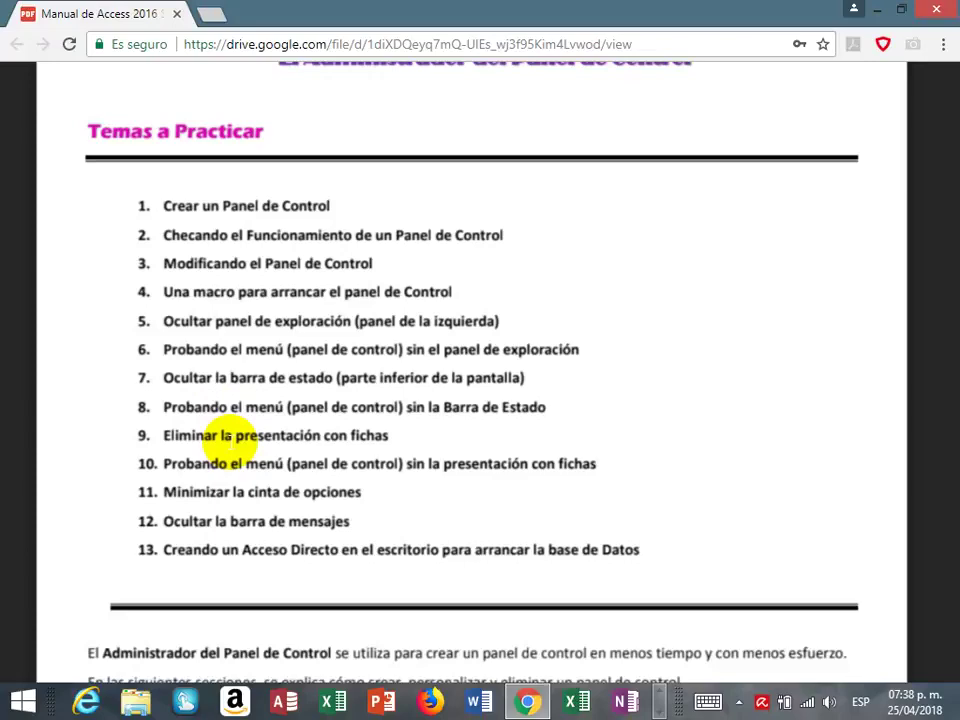
scroll(283, 405, up, 3)
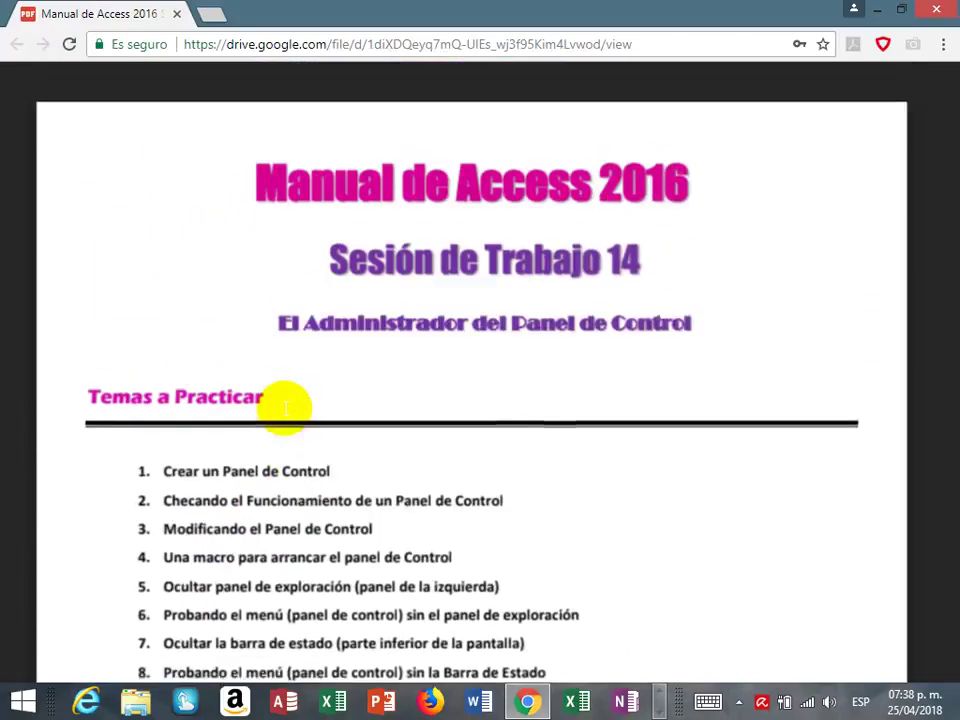
click(659, 713)
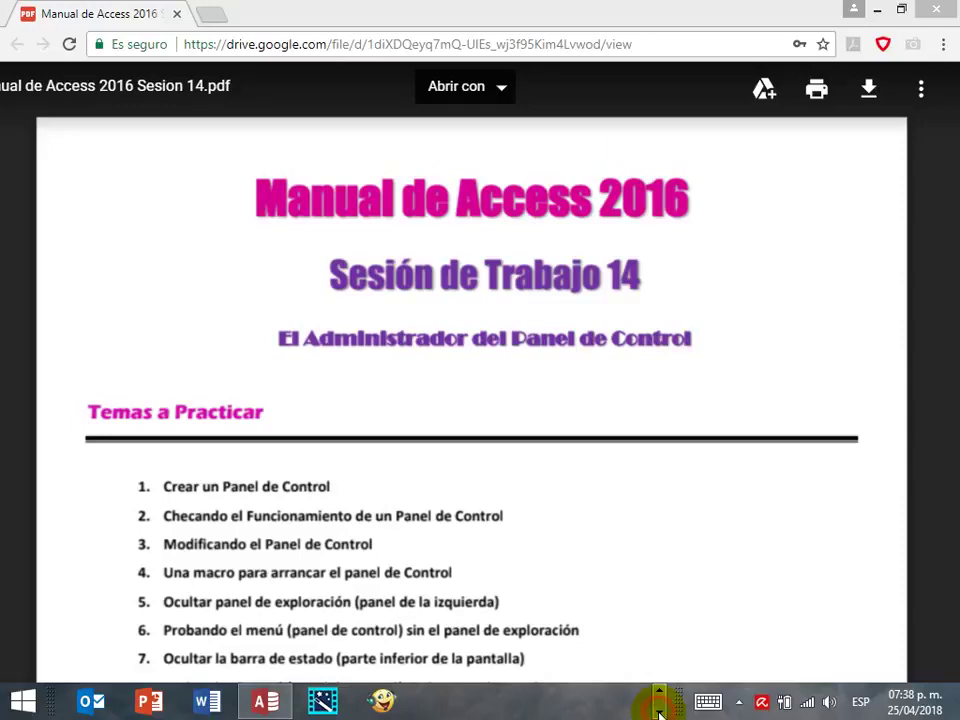
click(265, 701)
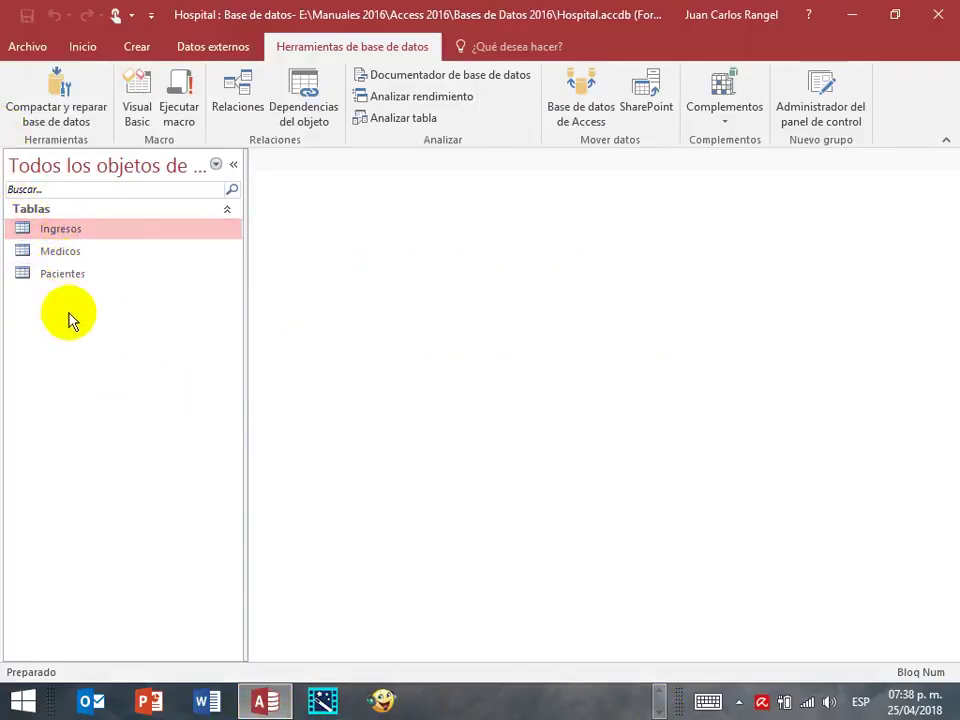
Step: Open the Ingresos, Medicos and Pacientes tables in datasheet view
double_click(22, 232)
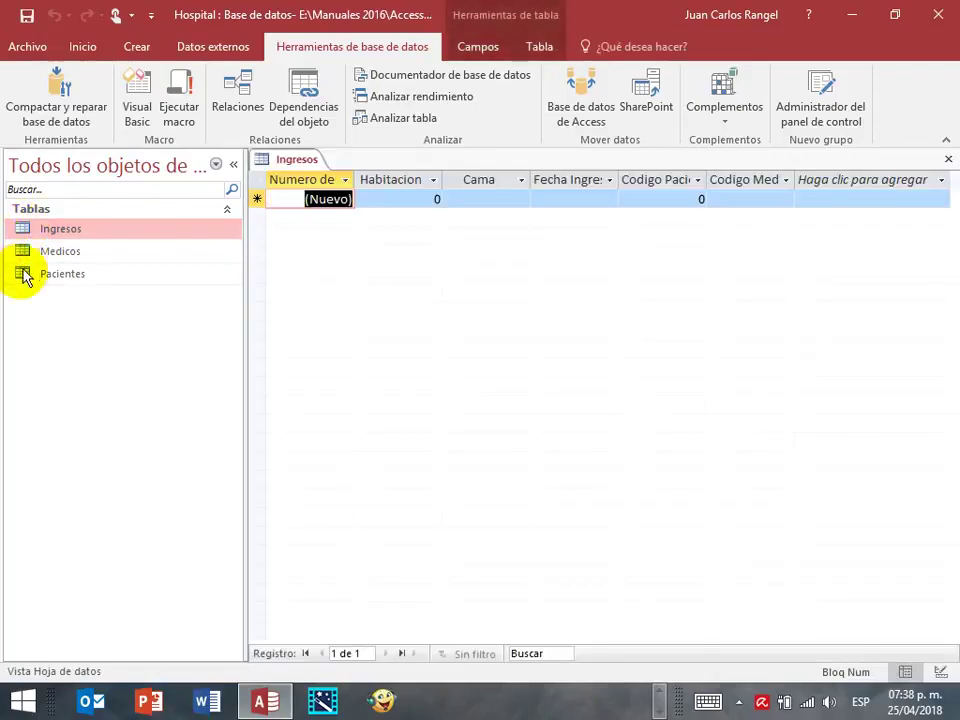
double_click(24, 256)
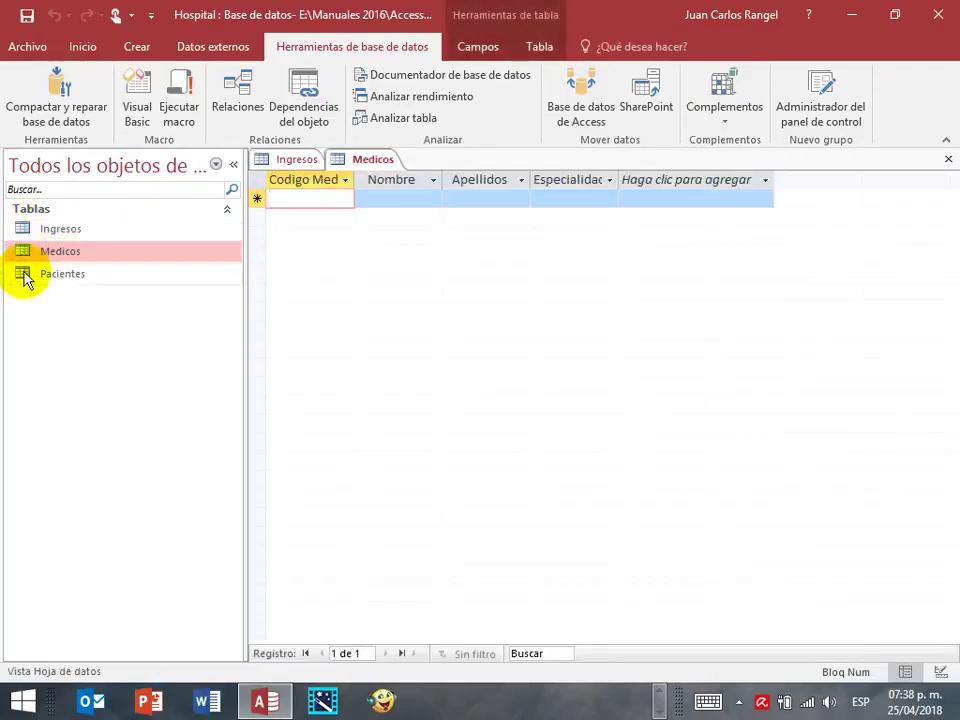
click(25, 277)
double_click(26, 278)
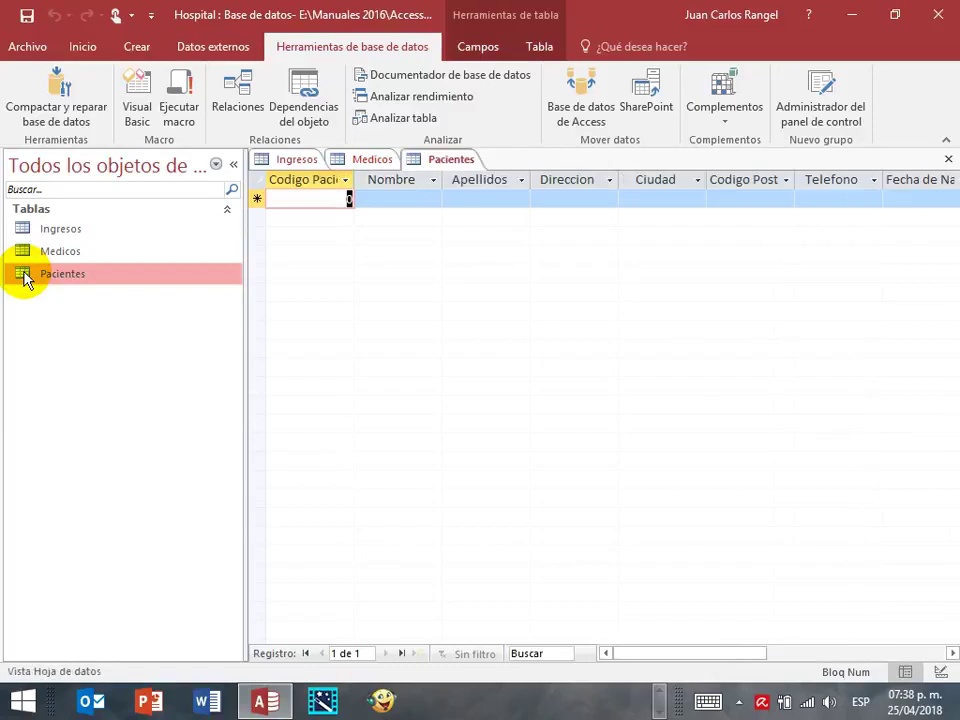
Step: Compare the fields of the three open tables, going through Ingresos, Medicos and Pacientes and back to Ingresos
click(283, 162)
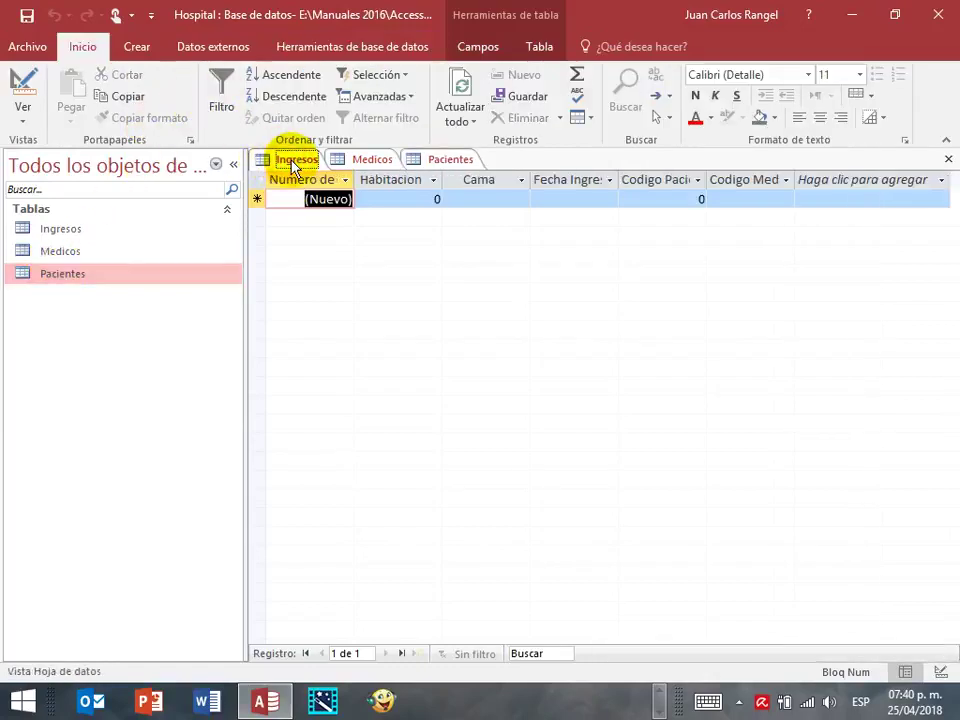
click(362, 163)
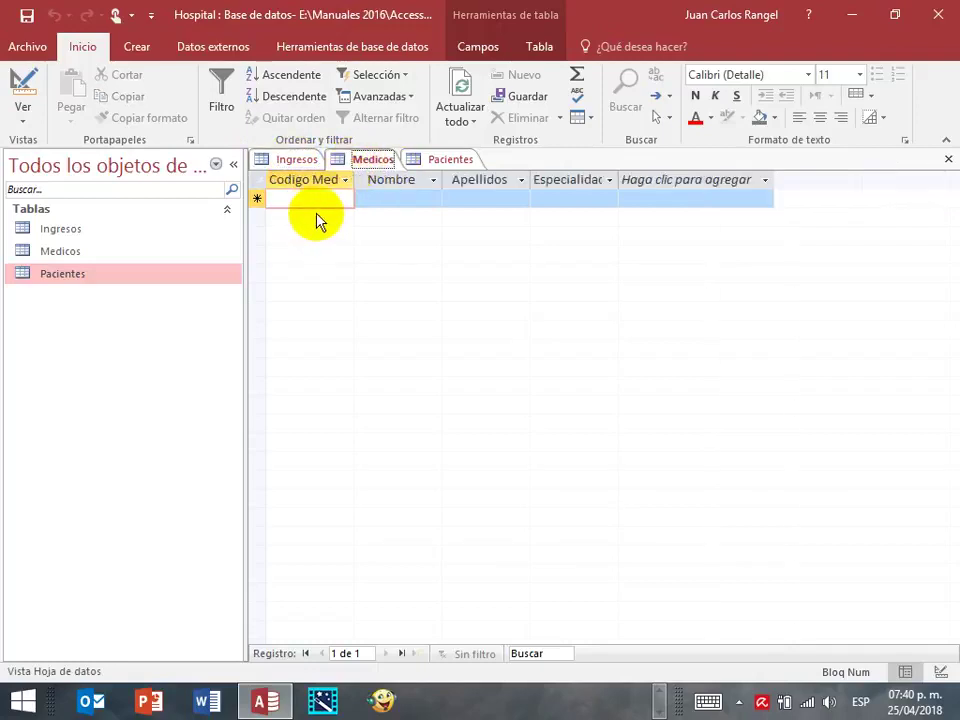
click(450, 163)
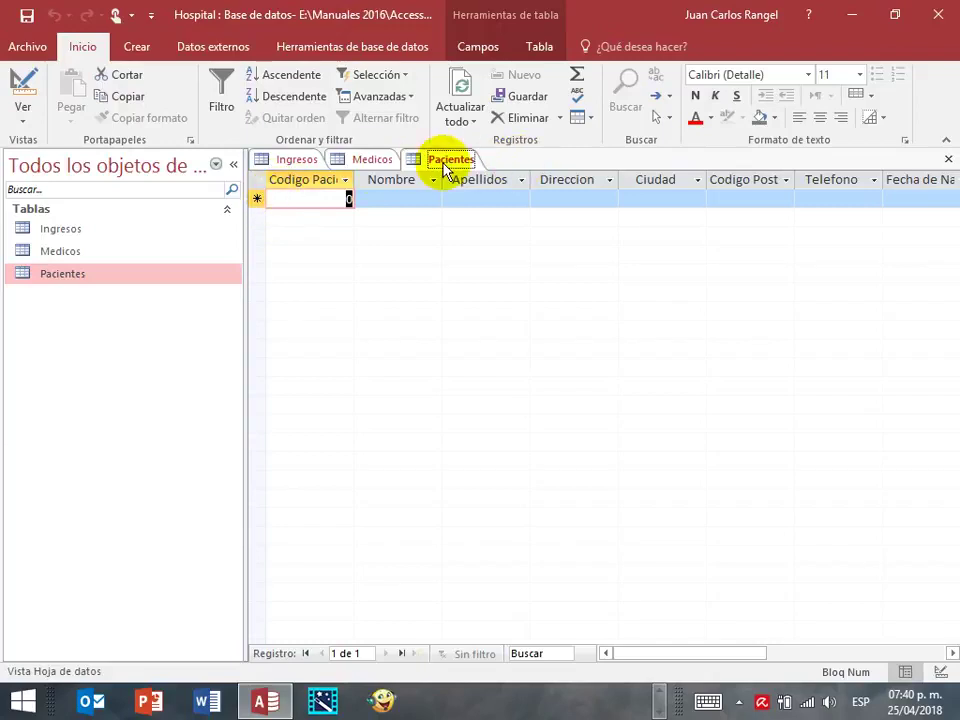
click(375, 160)
click(292, 163)
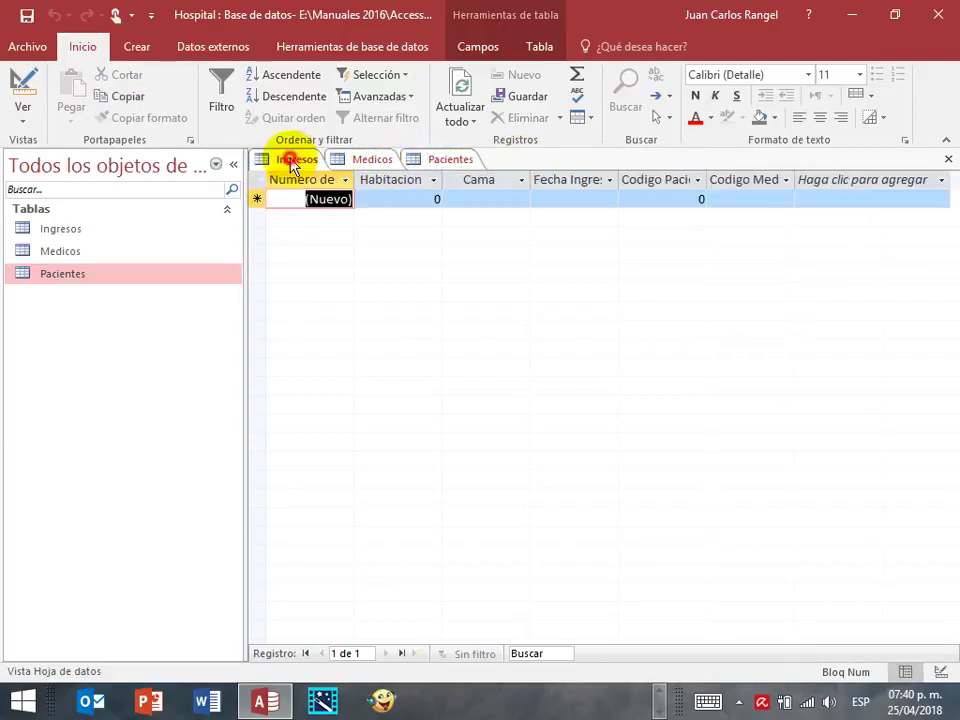
Step: Show the Ingresos, Medicos and Pacientes tables in Design view to examine their field names and data types
click(71, 229)
right_click(71, 229)
click(135, 257)
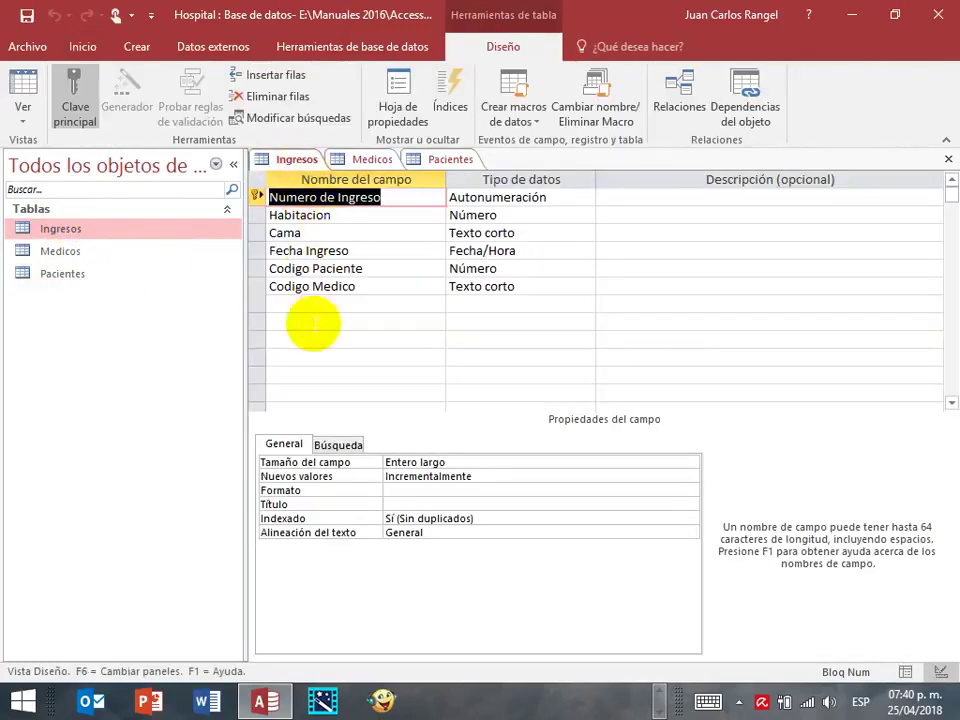
click(66, 251)
right_click(67, 253)
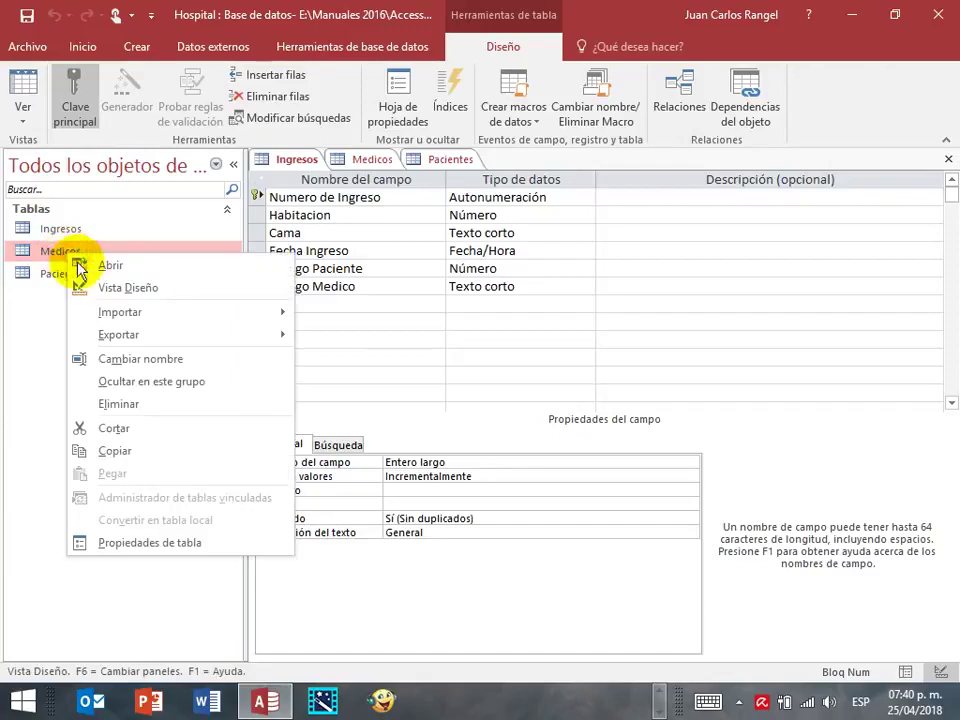
click(140, 292)
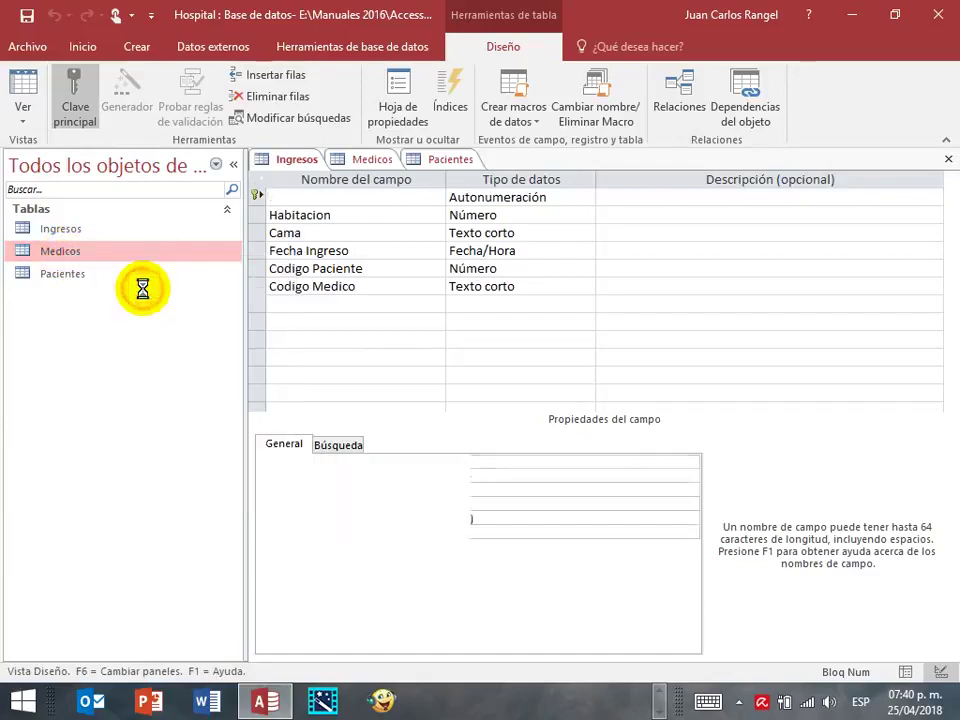
click(68, 276)
right_click(68, 277)
click(82, 305)
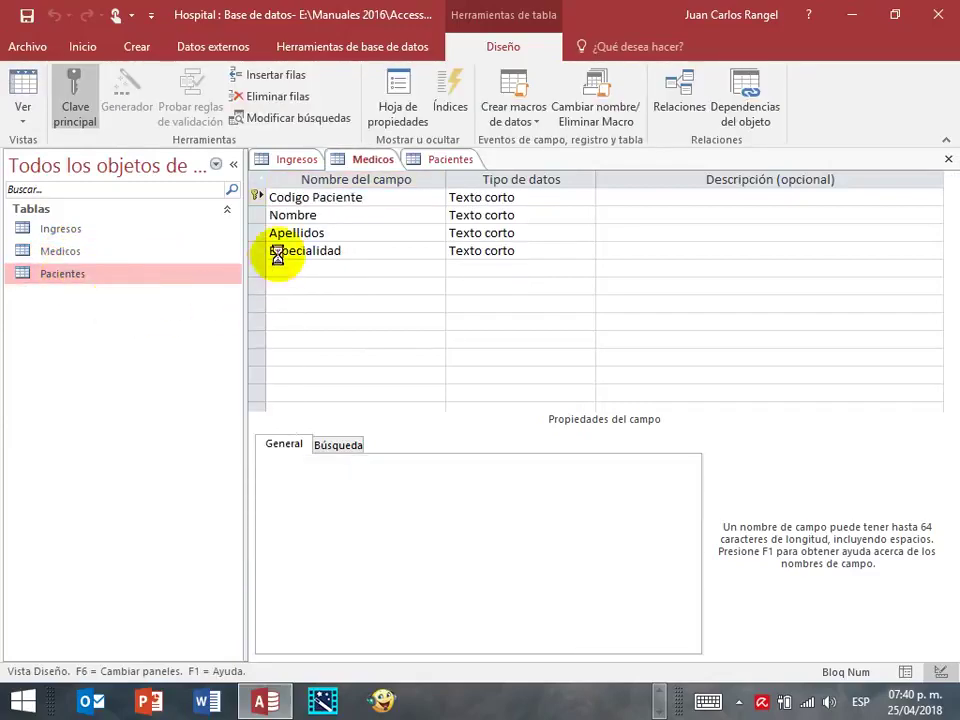
Step: Examine the relationships diagram linking the Pacientes, Medicos and Ingresos tables, and close it
click(324, 48)
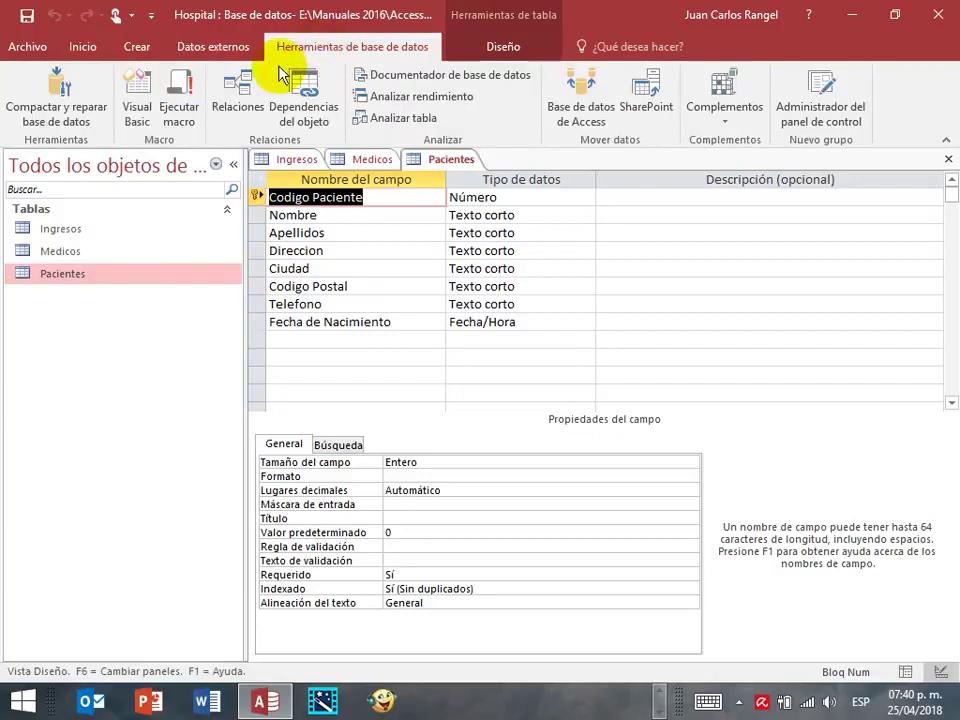
click(238, 92)
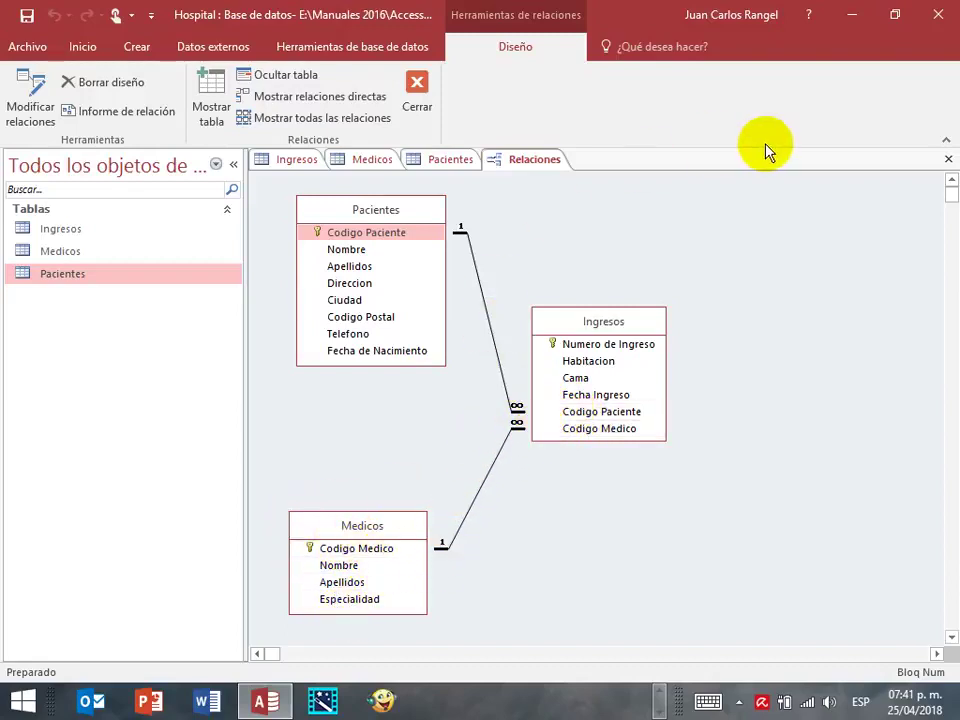
click(948, 158)
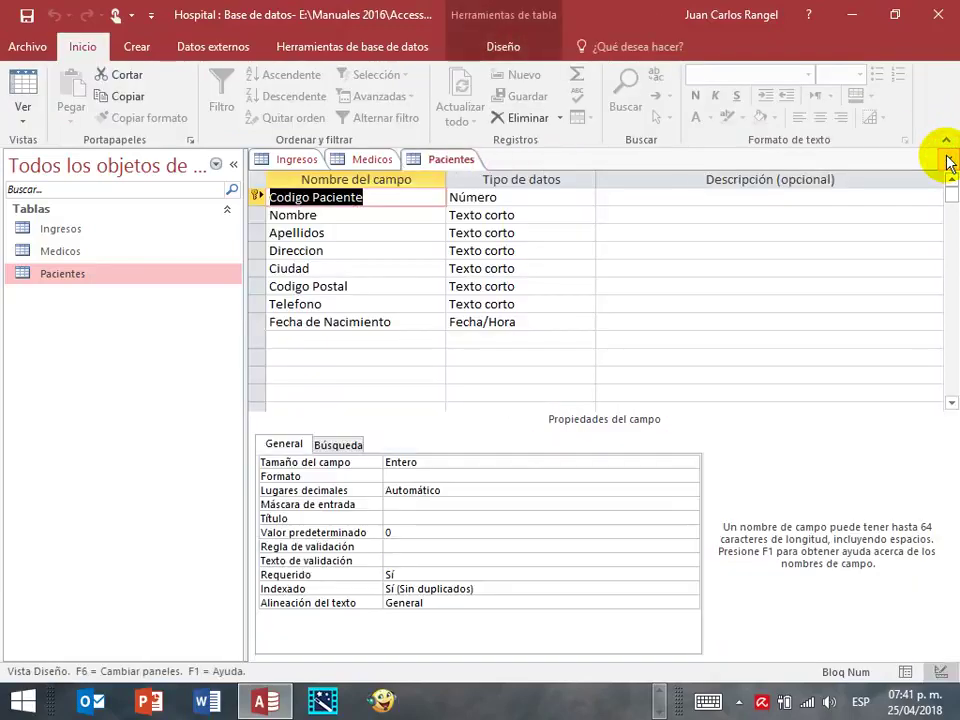
Step: Close the open Pacientes, Medicos and Ingresos table designs
click(948, 159)
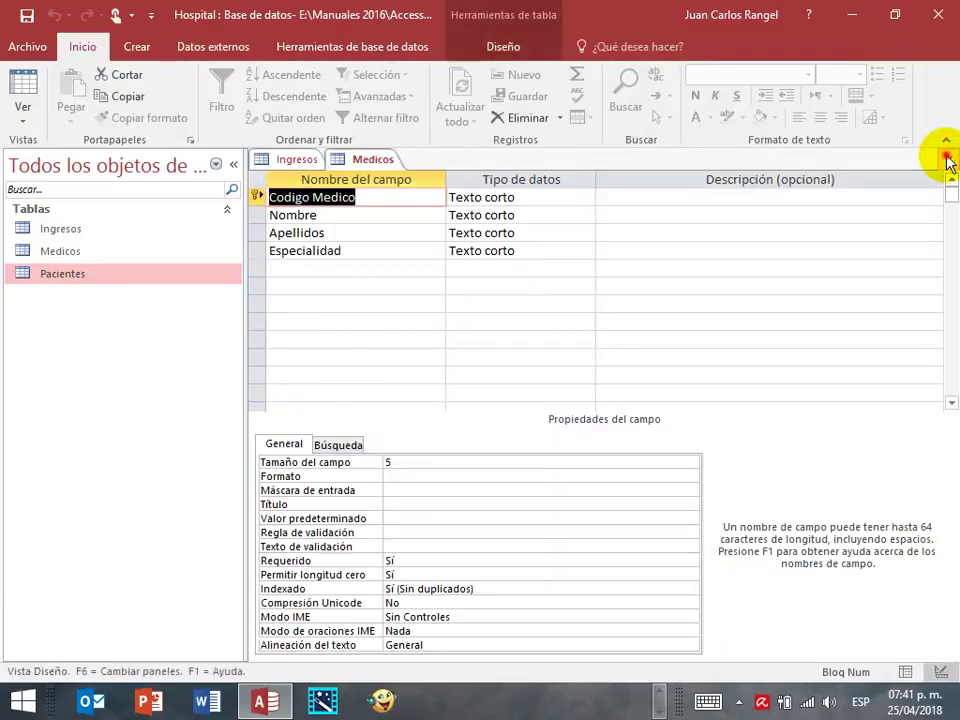
click(948, 159)
click(948, 159)
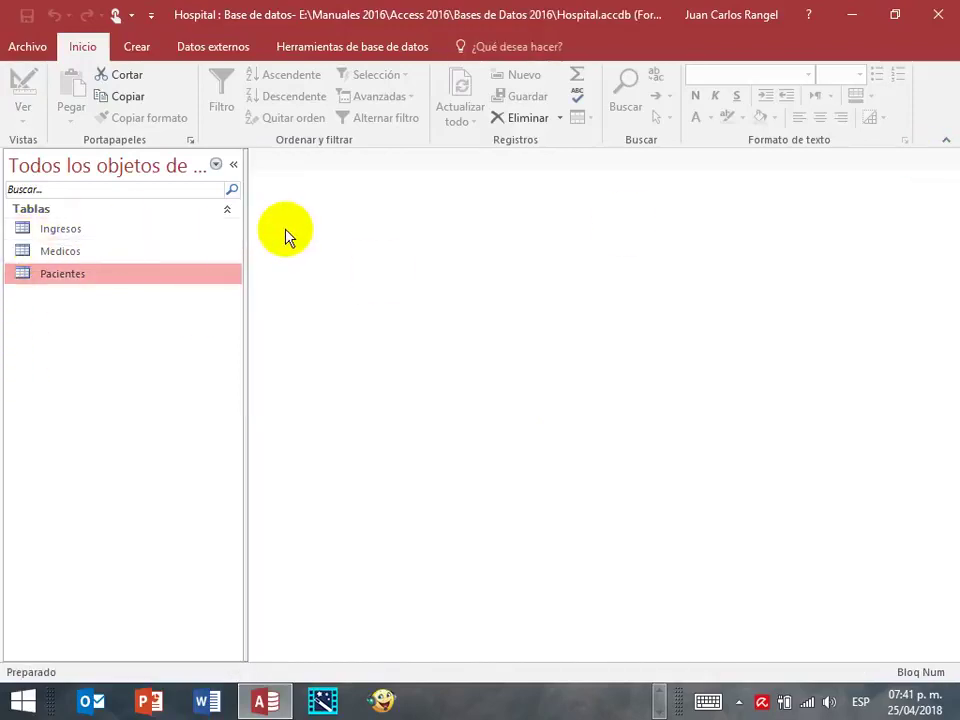
click(34, 229)
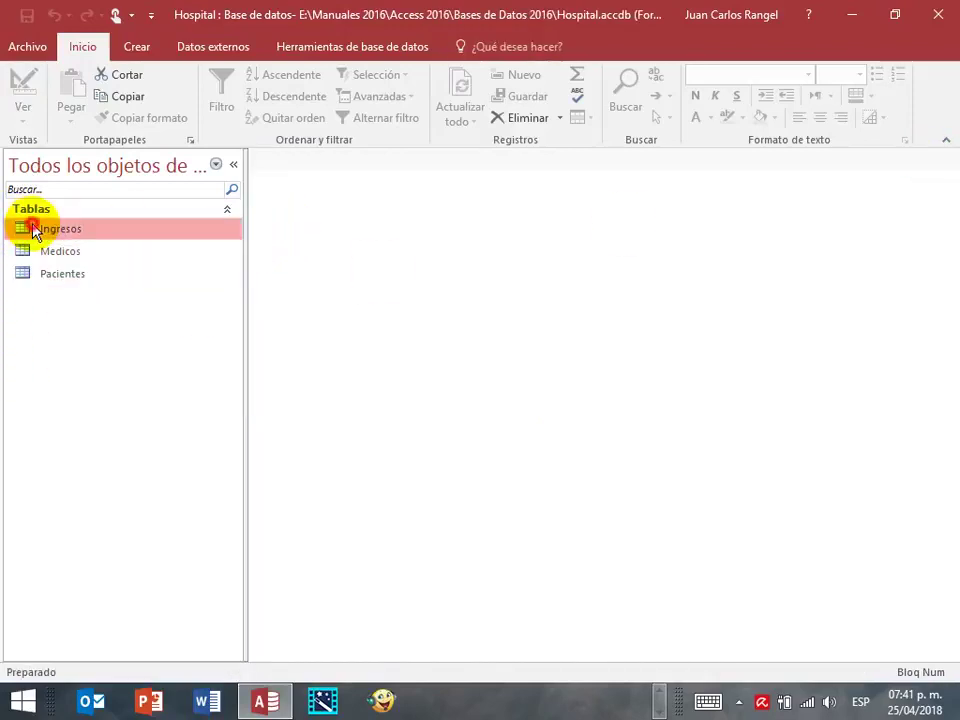
click(20, 251)
click(18, 272)
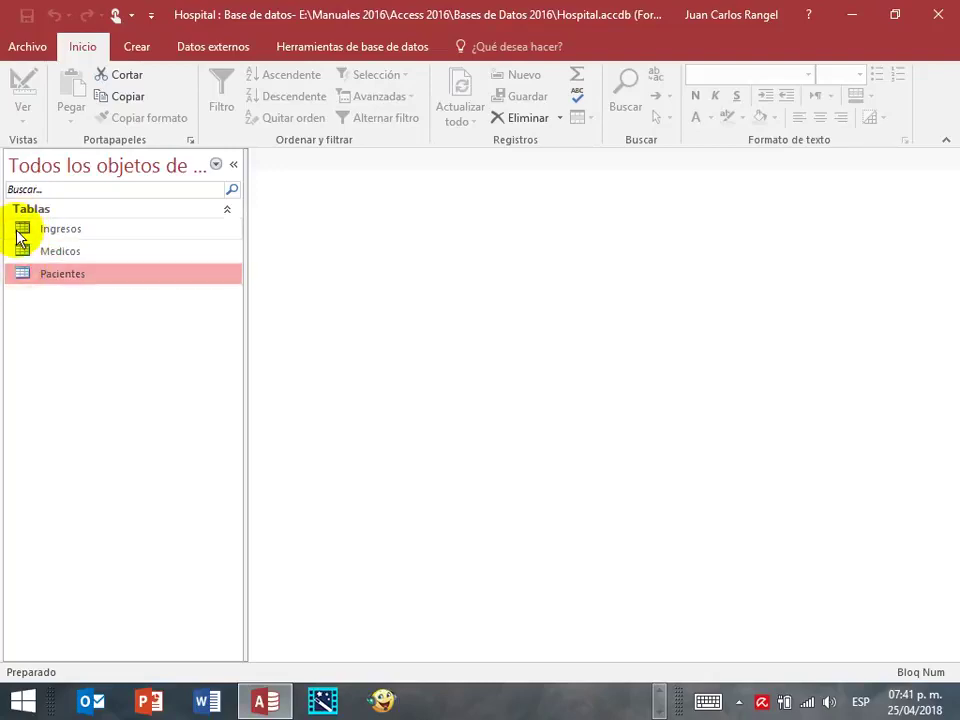
Step: Create a form based on the Ingresos table and save it under the name Ingresos
click(17, 232)
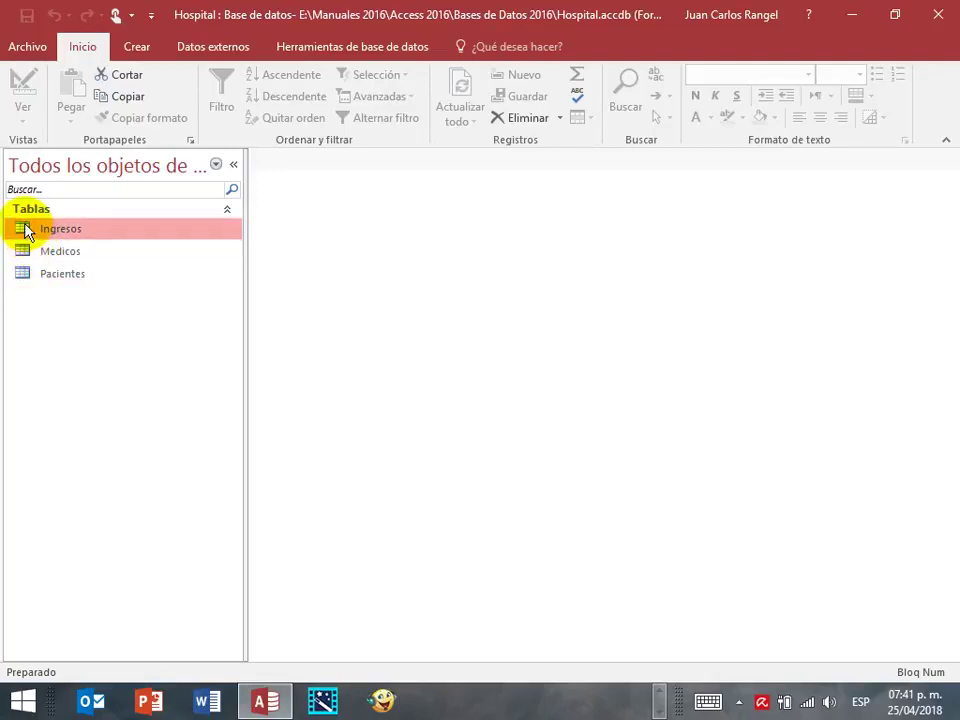
click(147, 49)
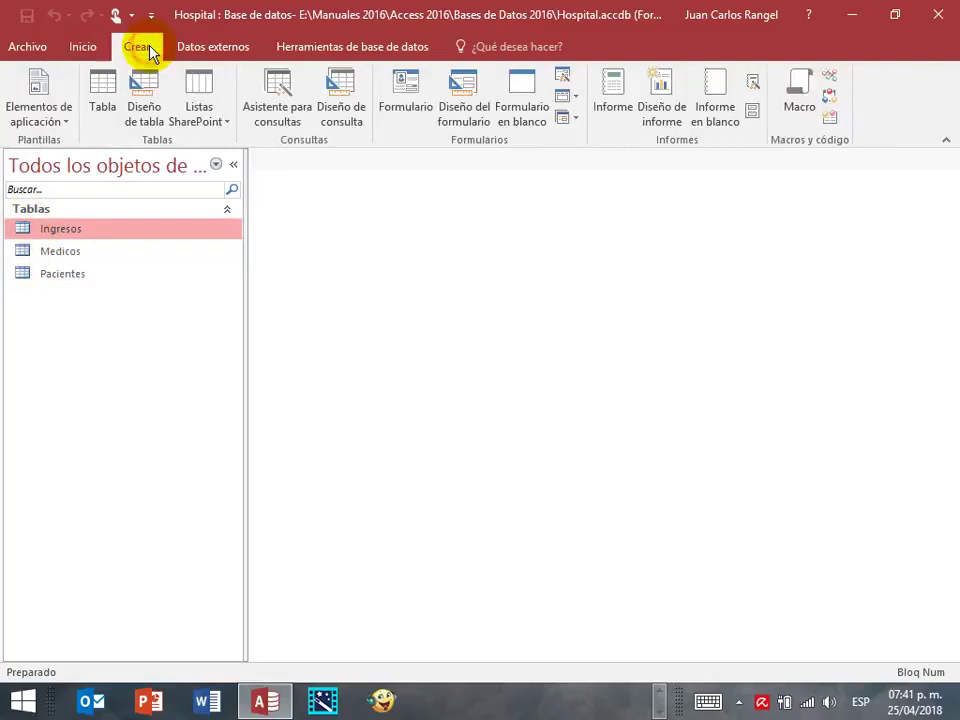
click(406, 92)
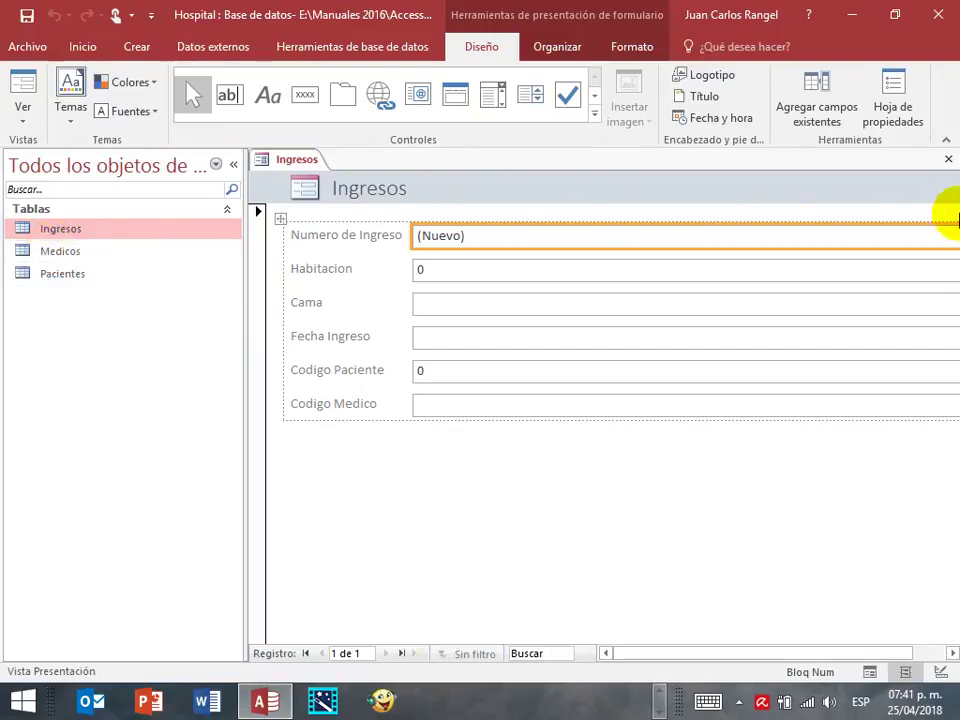
click(948, 160)
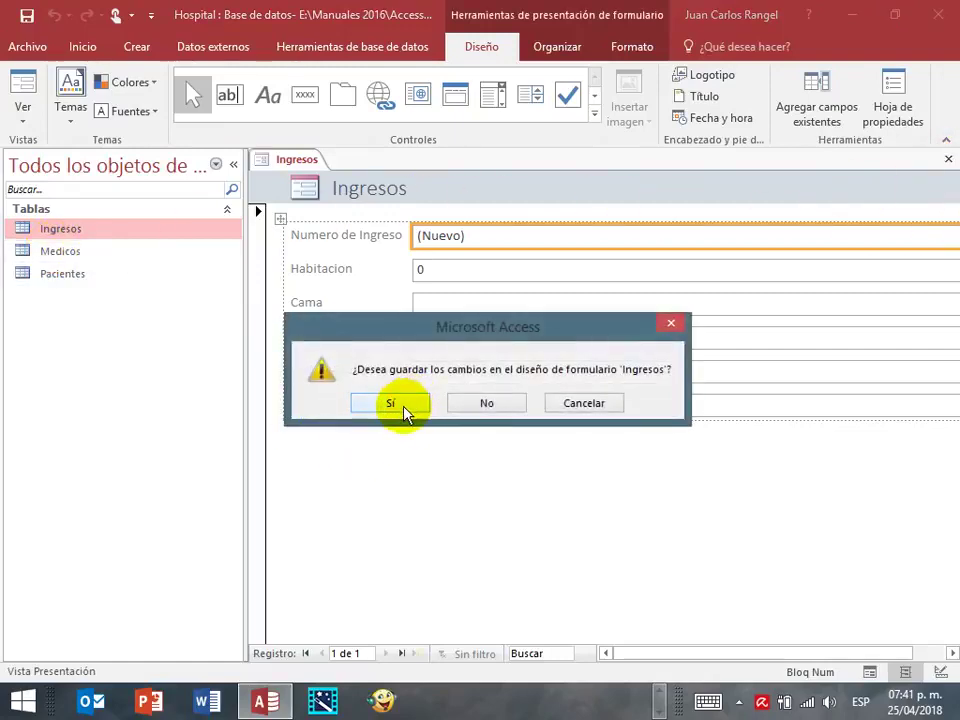
click(403, 408)
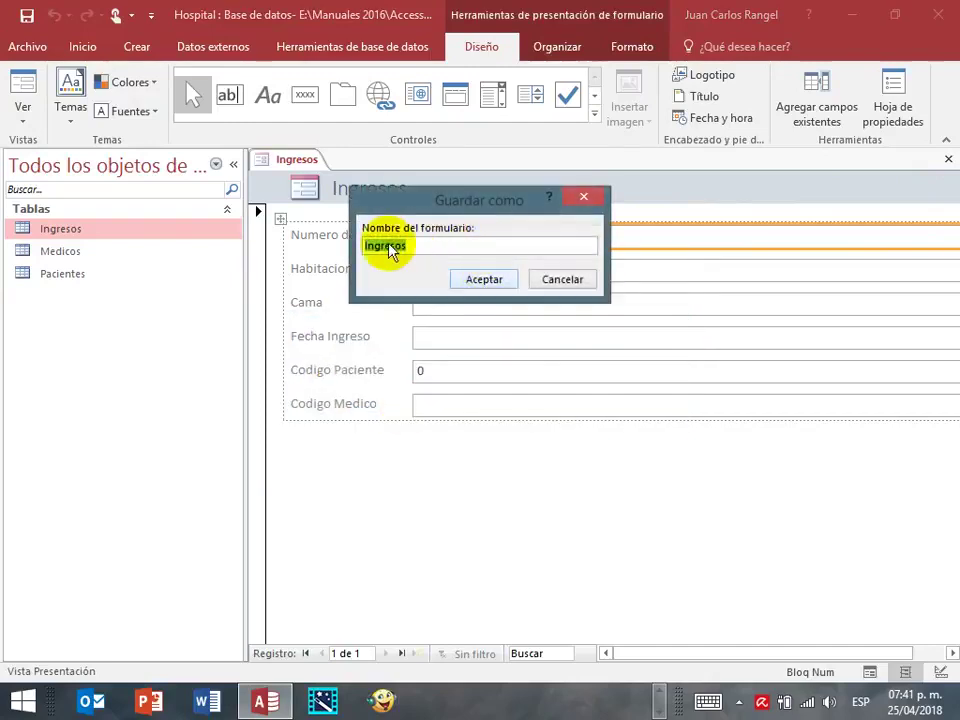
click(487, 280)
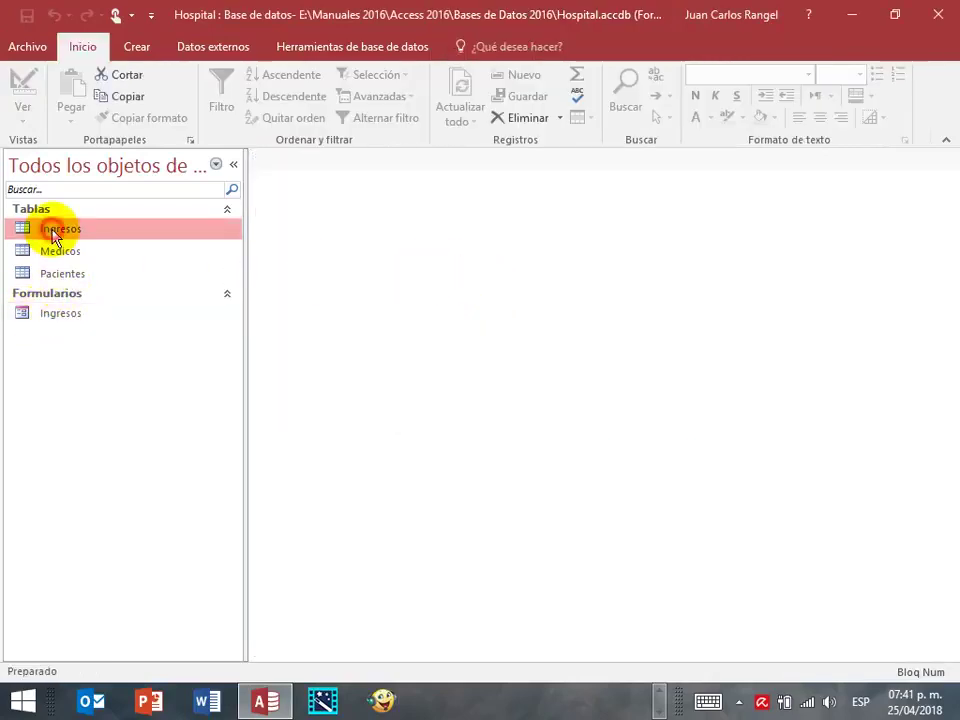
click(22, 316)
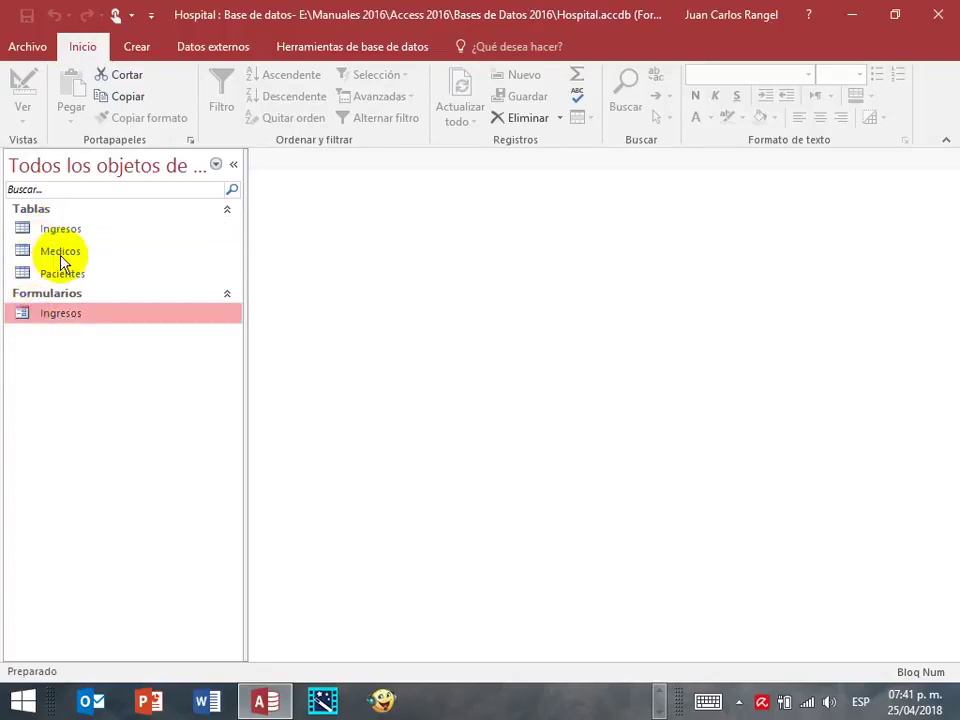
Step: Generate a form from the Medicos table and save it as Medicos
click(27, 254)
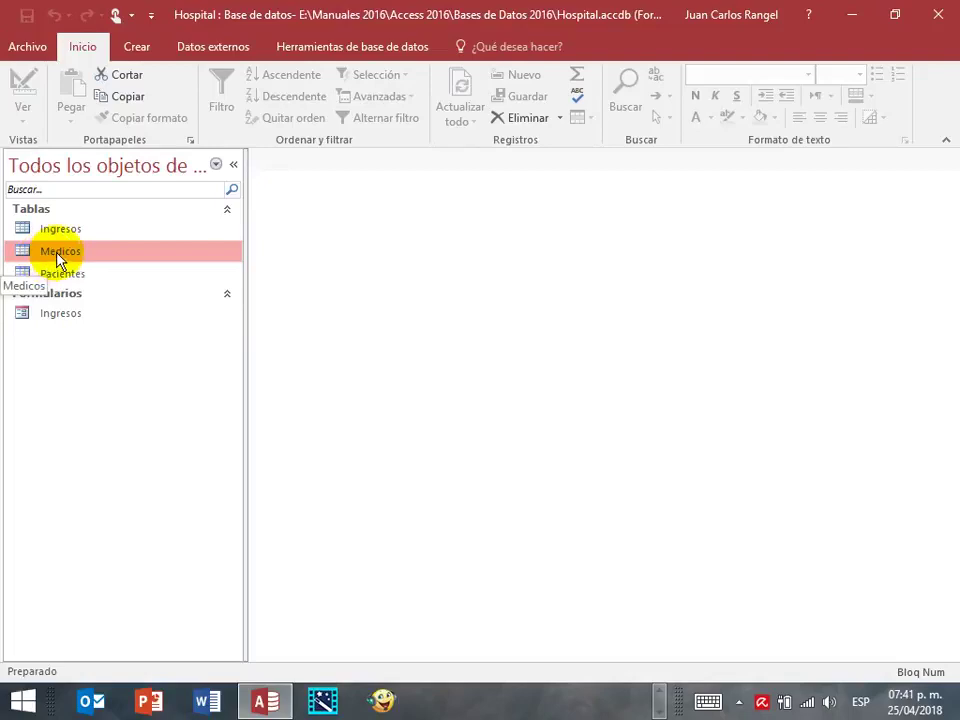
click(138, 50)
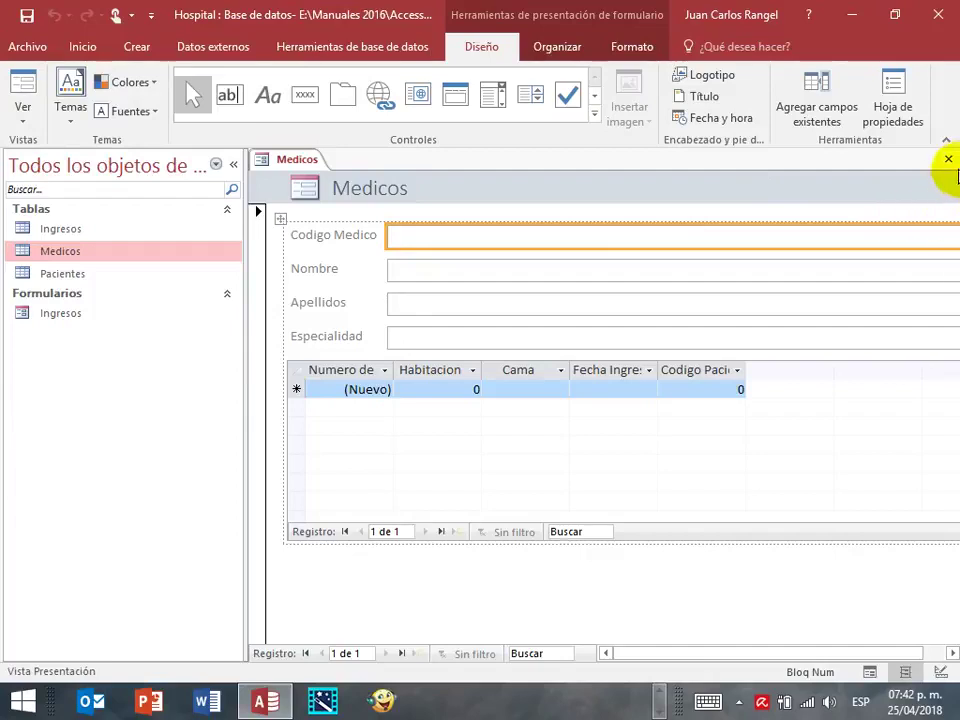
click(948, 161)
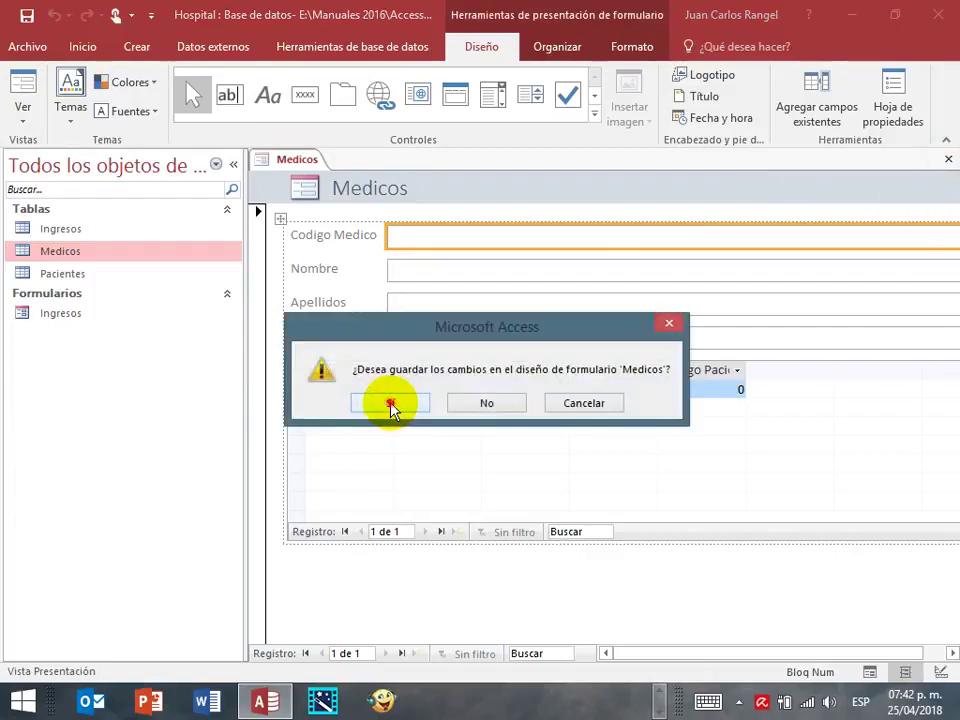
click(390, 404)
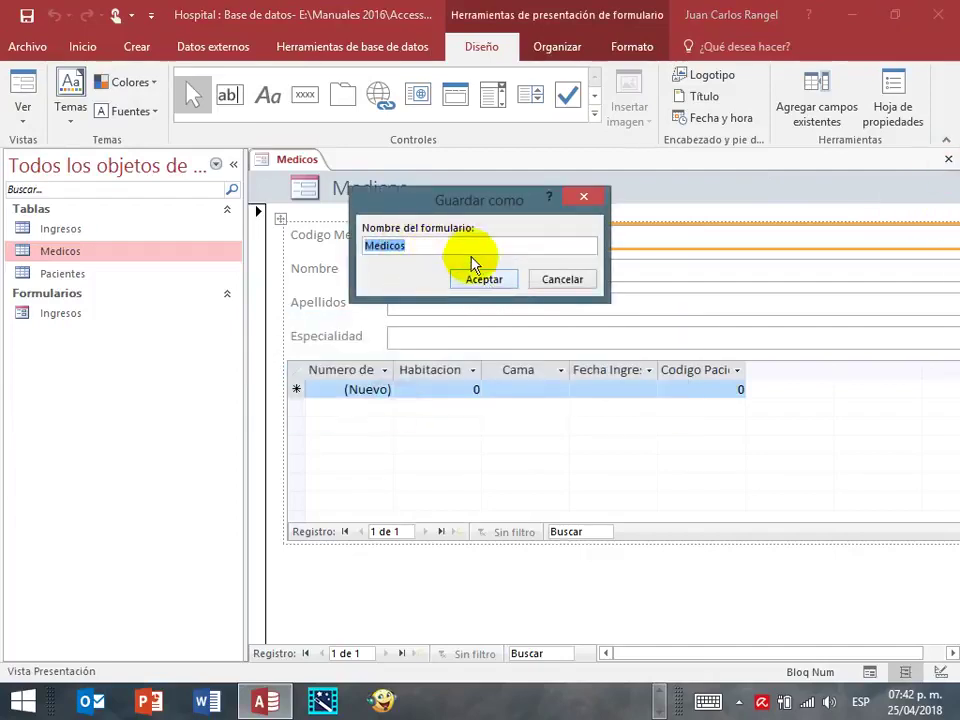
click(475, 280)
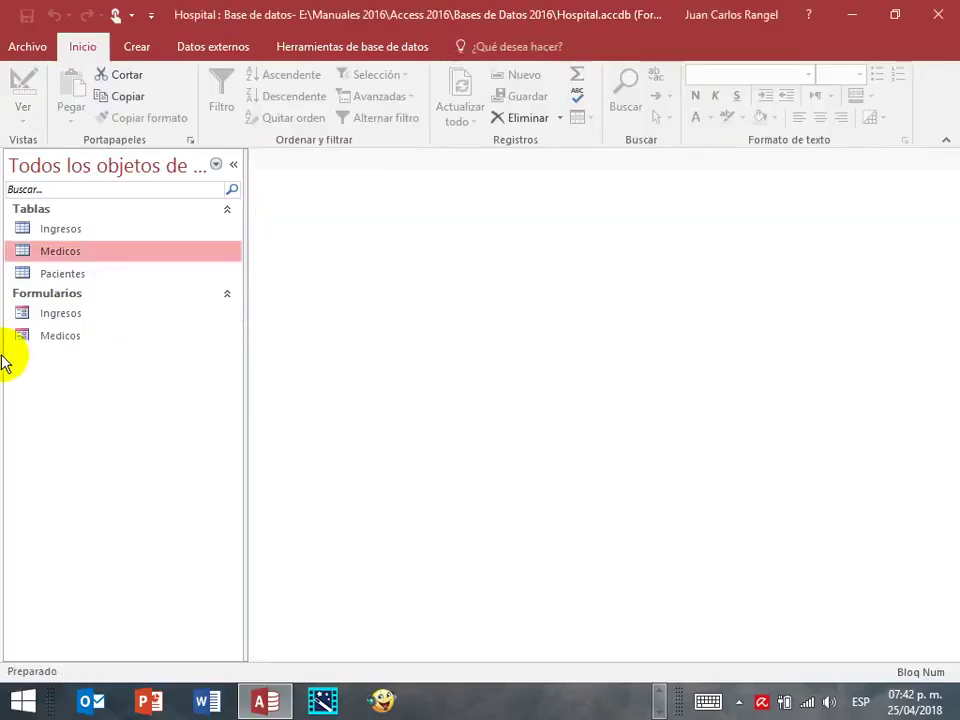
click(26, 336)
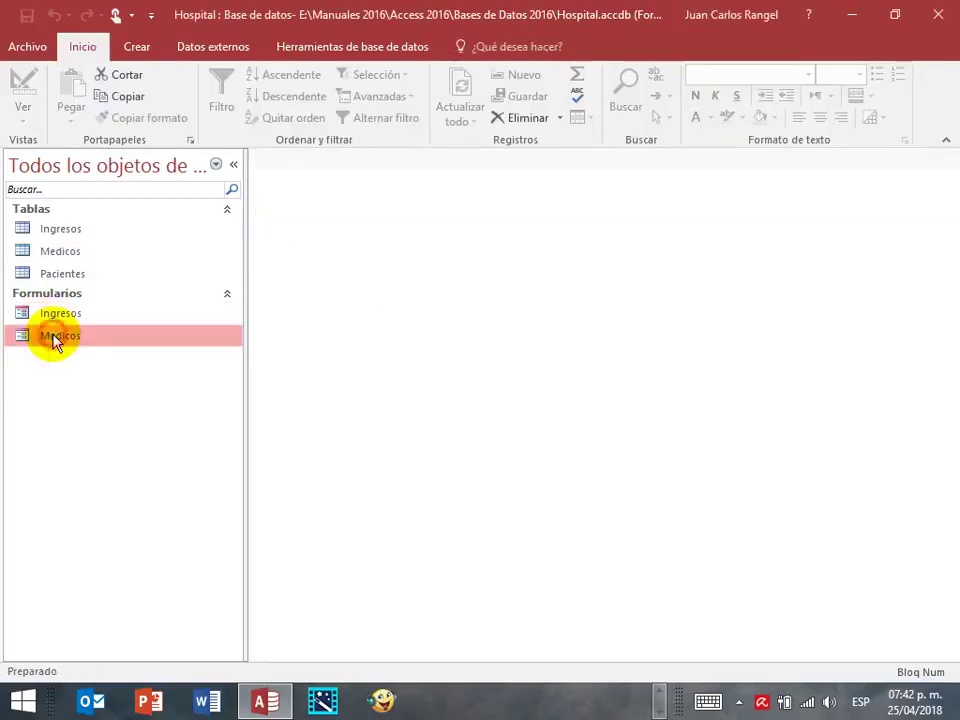
Step: Create a form from the Pacientes table and save it as Pacientes
click(58, 258)
click(72, 278)
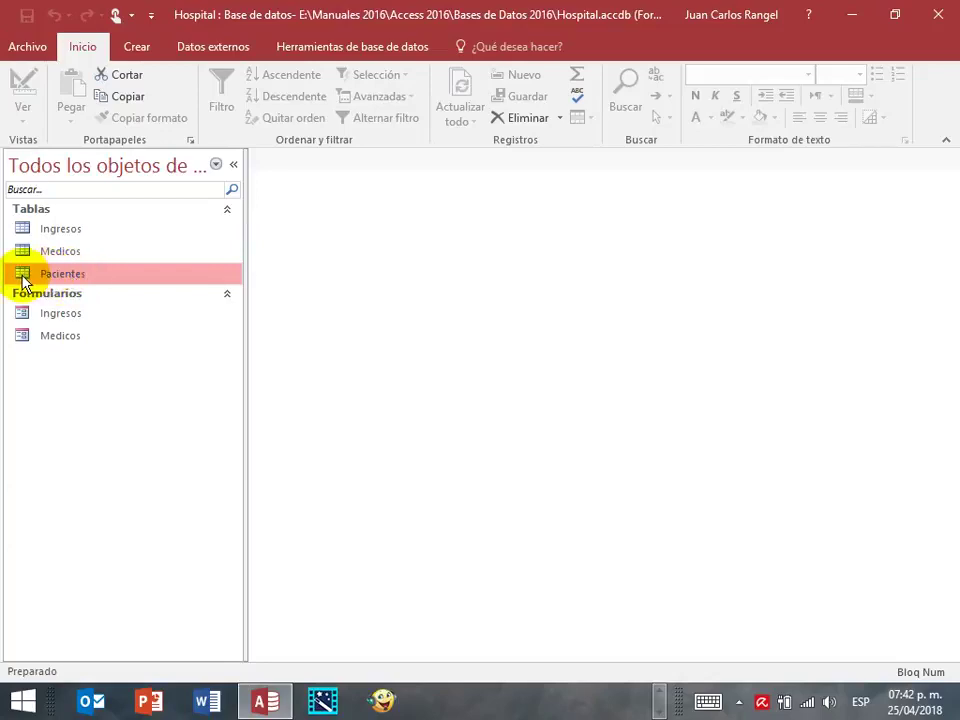
click(133, 47)
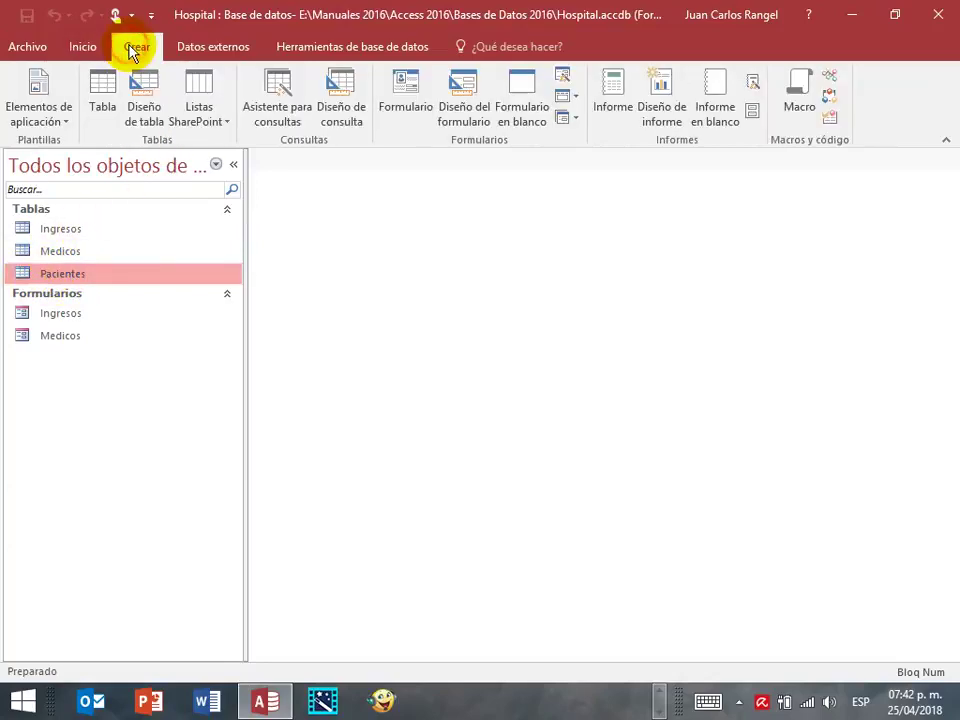
click(405, 97)
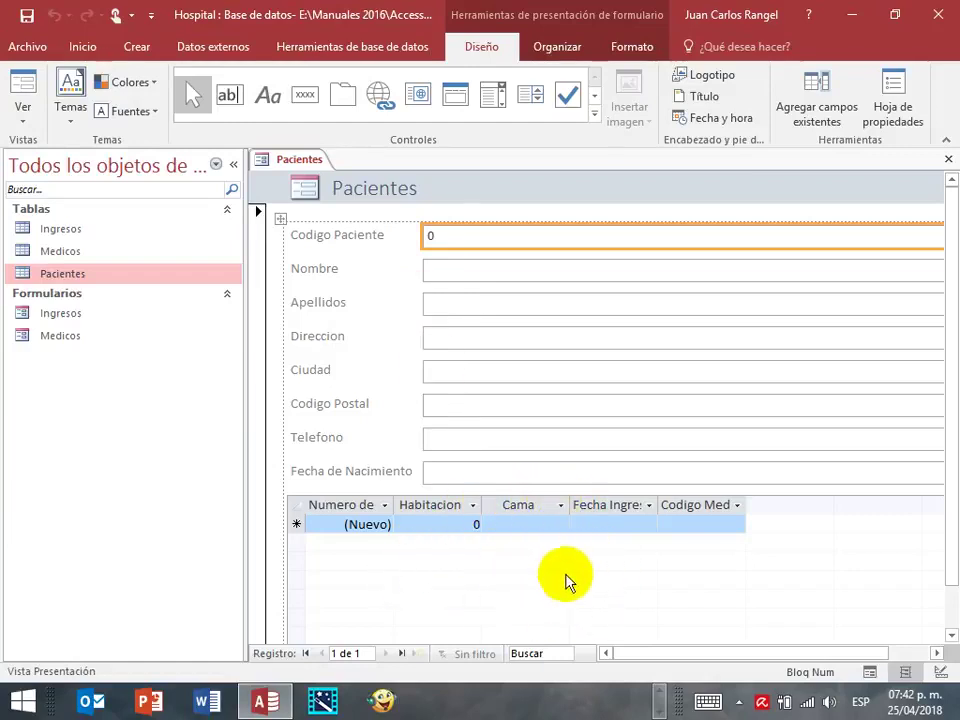
click(947, 159)
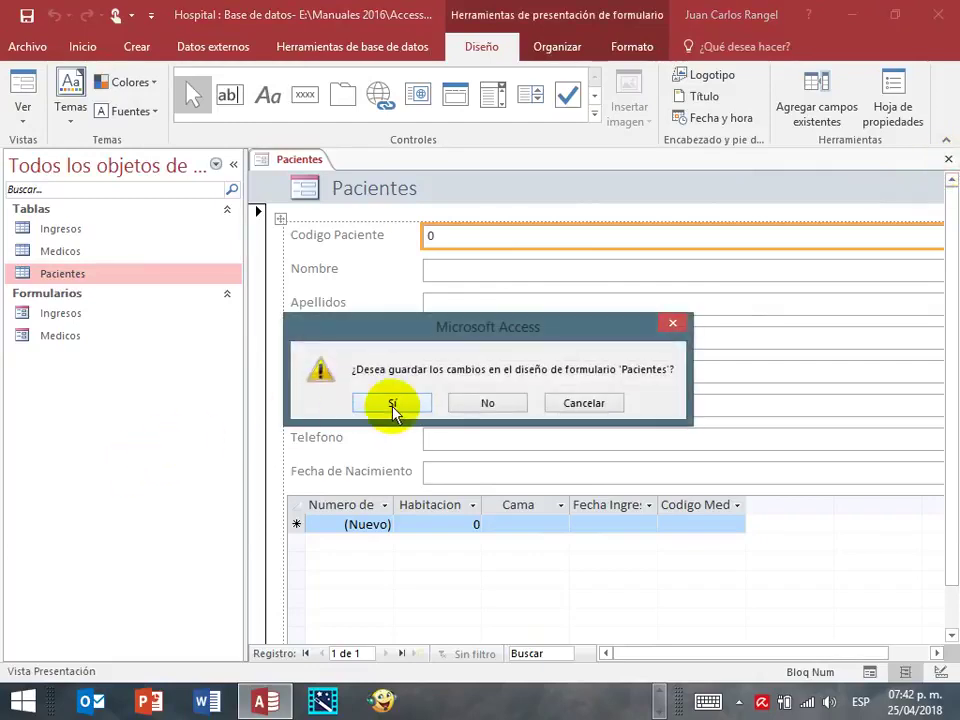
click(393, 404)
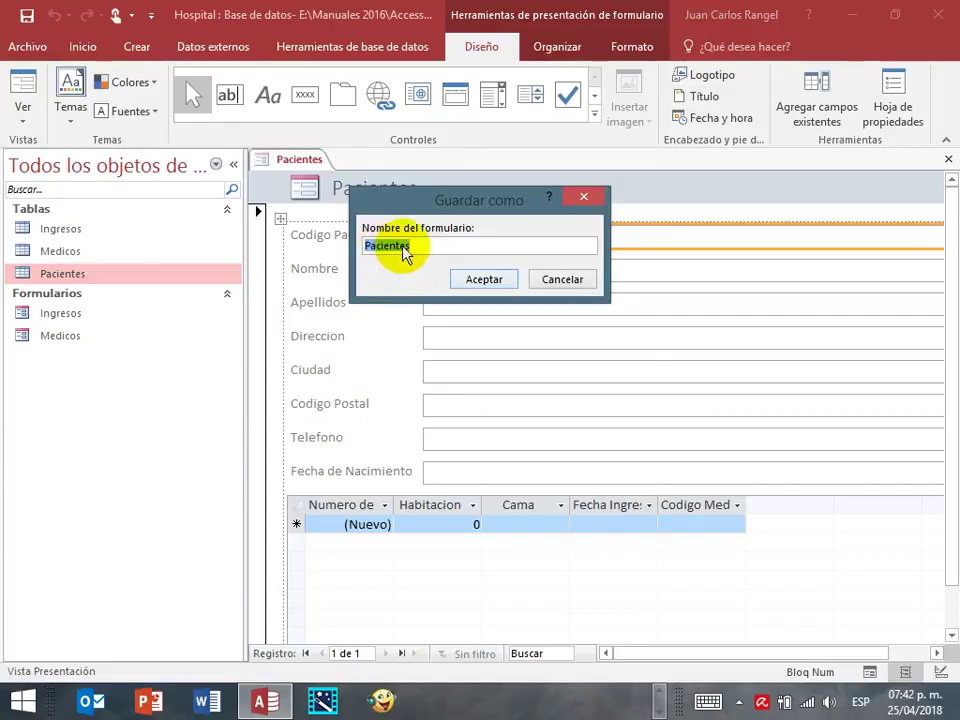
click(484, 280)
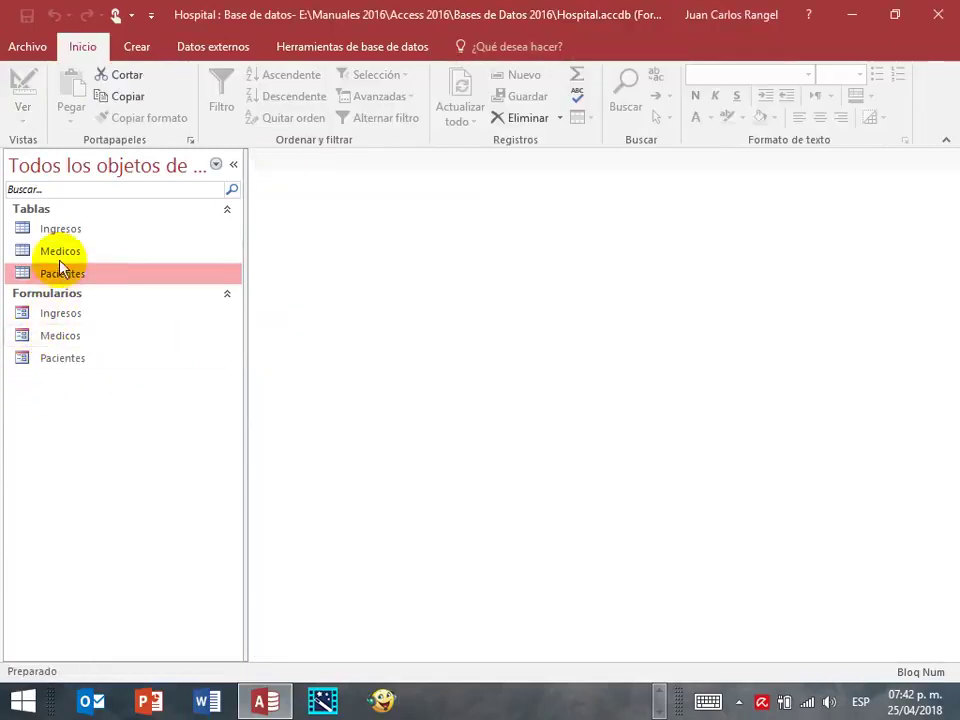
click(56, 232)
click(22, 317)
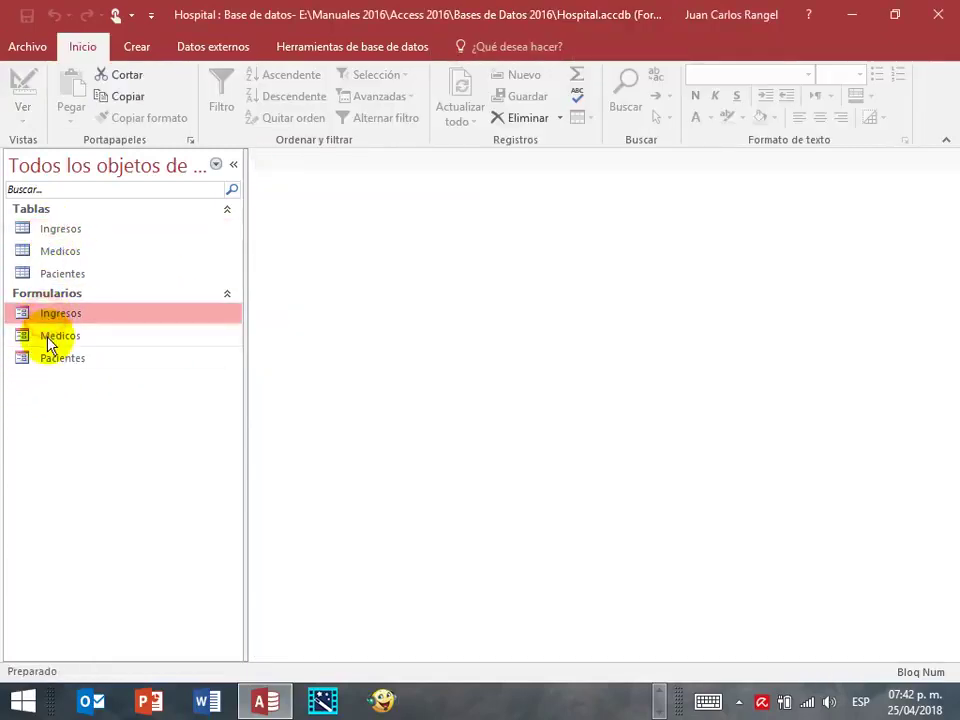
click(48, 338)
click(56, 362)
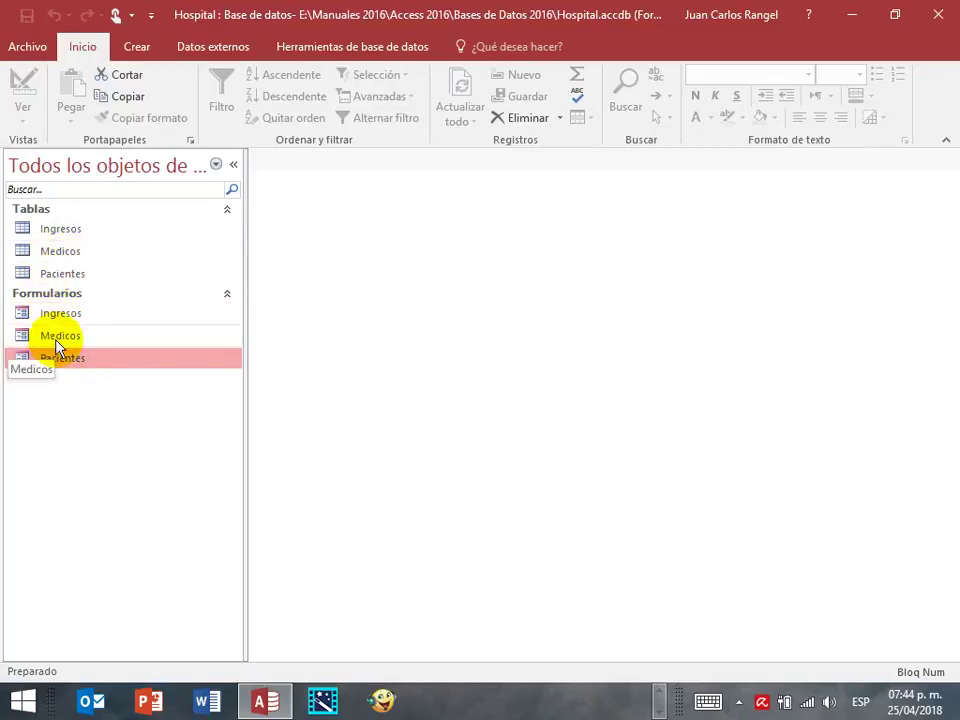
Step: Open the ribbon customization options and list all commands as the available commands
click(24, 52)
click(62, 437)
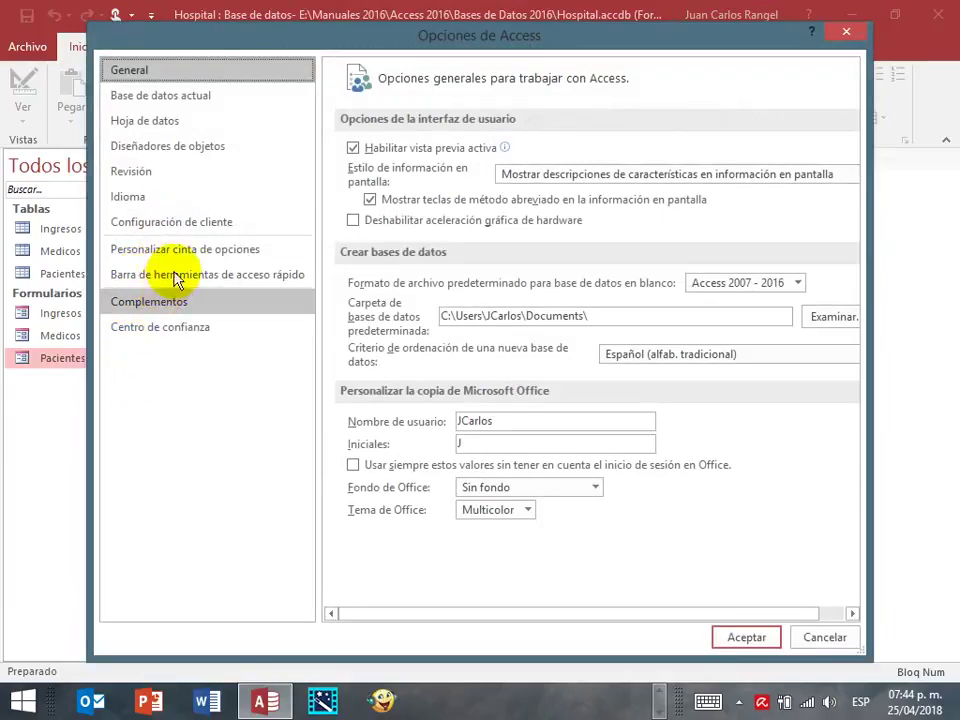
click(130, 257)
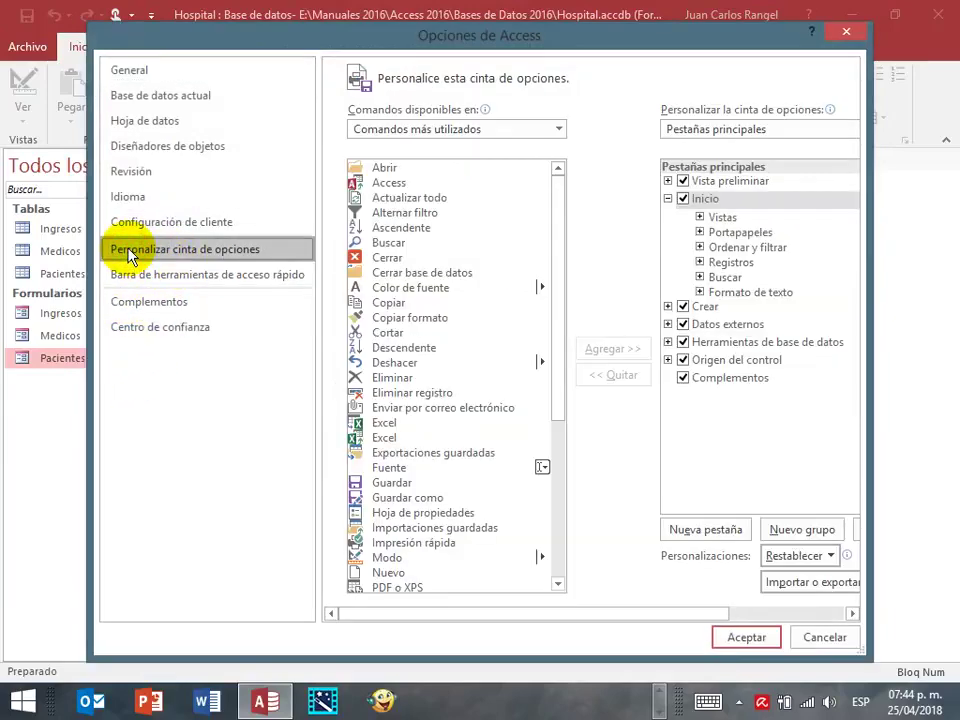
click(557, 130)
key(Escape)
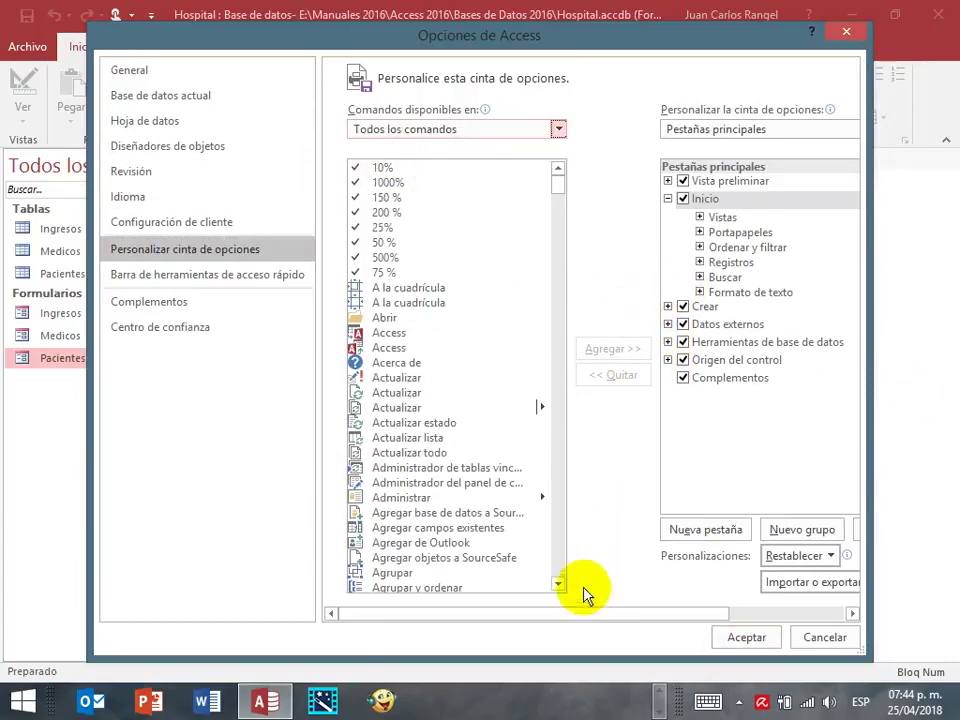
Step: Add a new custom group to the Herramientas de base de datos ribbon tab and select that group
click(716, 345)
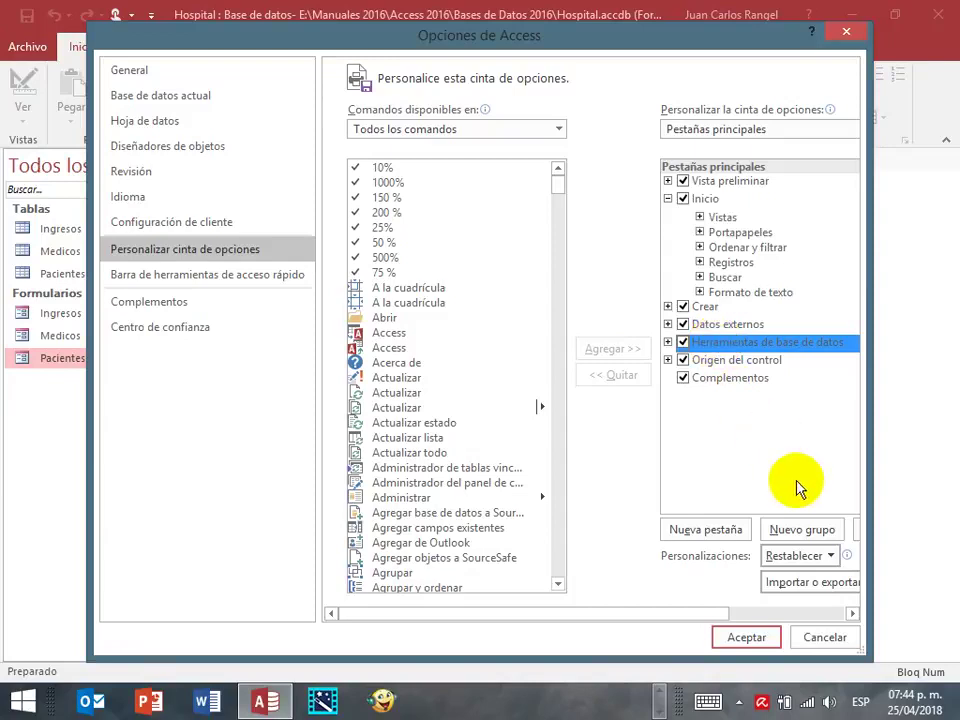
click(808, 532)
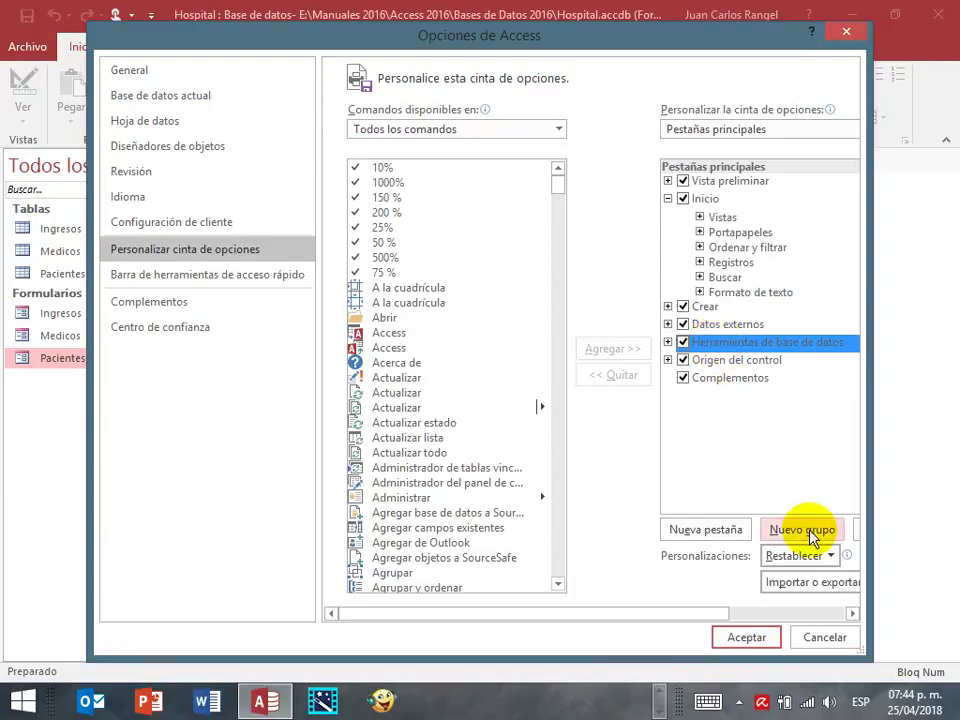
click(724, 345)
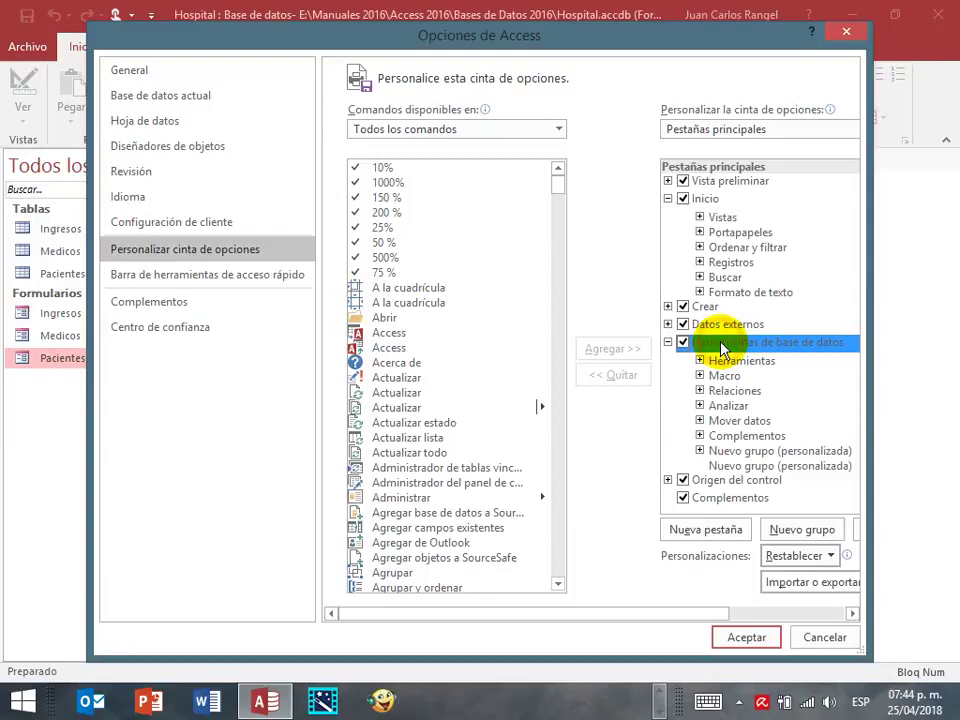
click(739, 466)
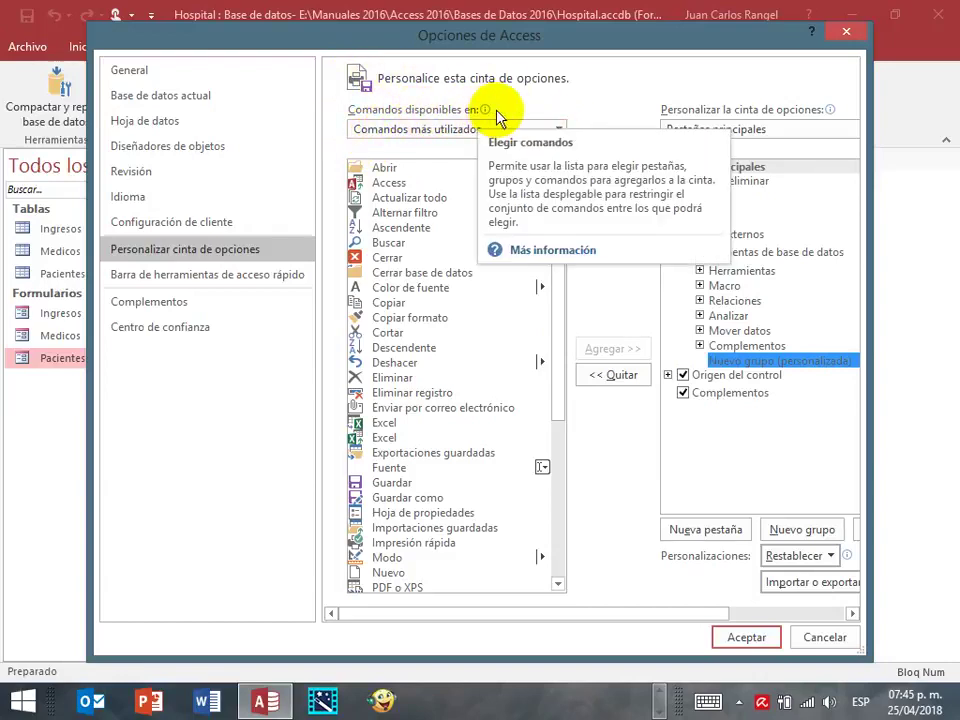
Step: Add the Administrador del panel de control command from Todos los comandos to the new custom group and apply the ribbon changes
click(562, 130)
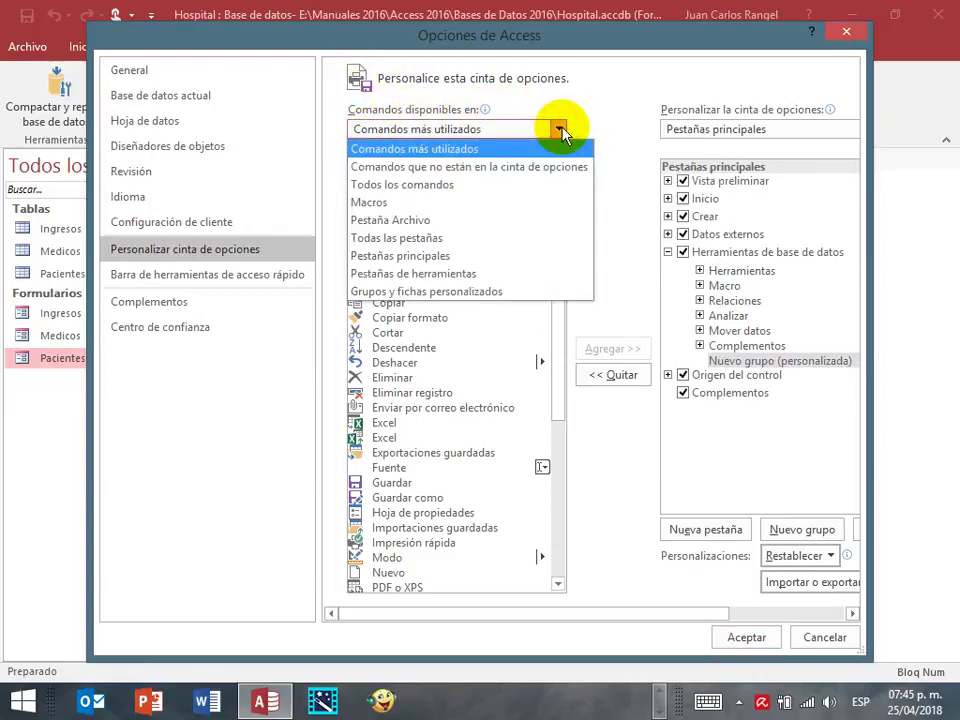
click(403, 186)
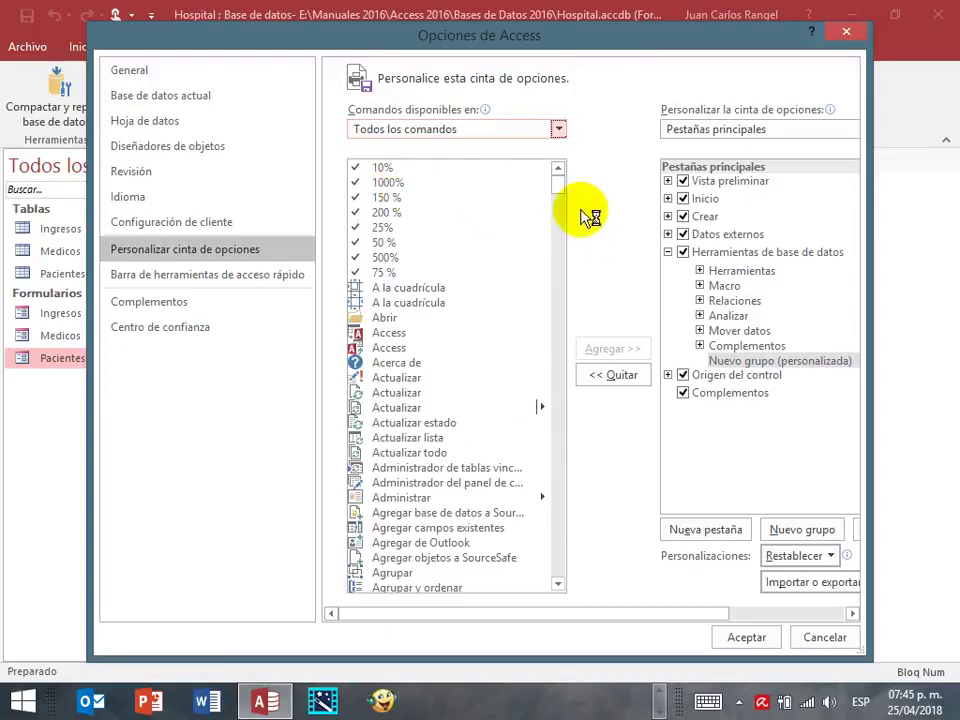
click(559, 585)
click(559, 585)
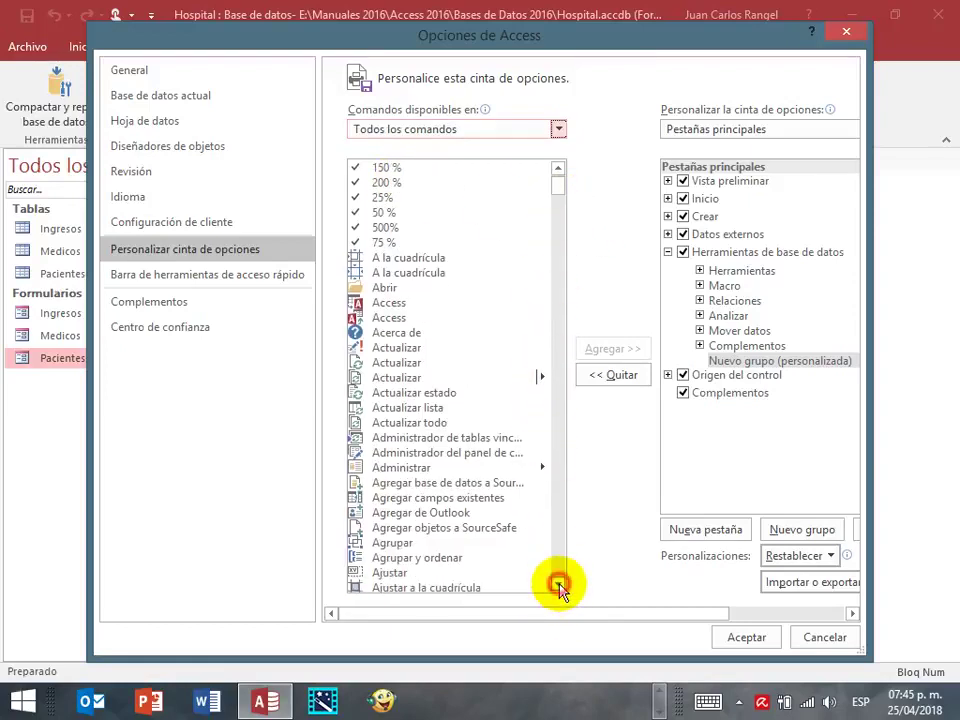
click(559, 585)
click(559, 585)
click(559, 585)
click(559, 585)
click(559, 585)
click(559, 585)
click(559, 585)
click(559, 585)
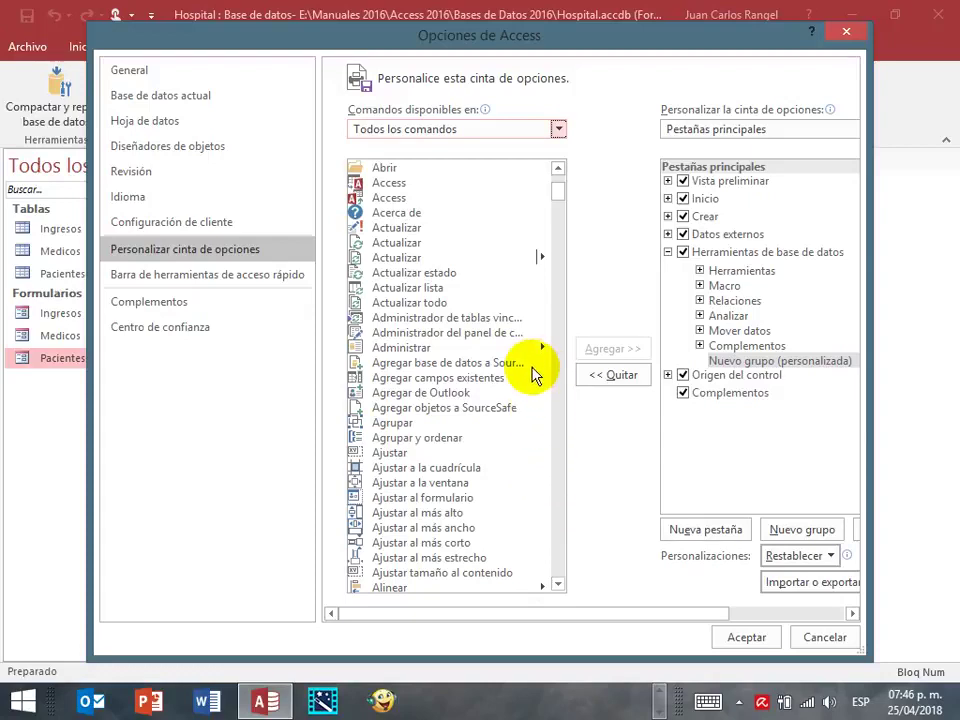
drag(561, 199, 561, 184)
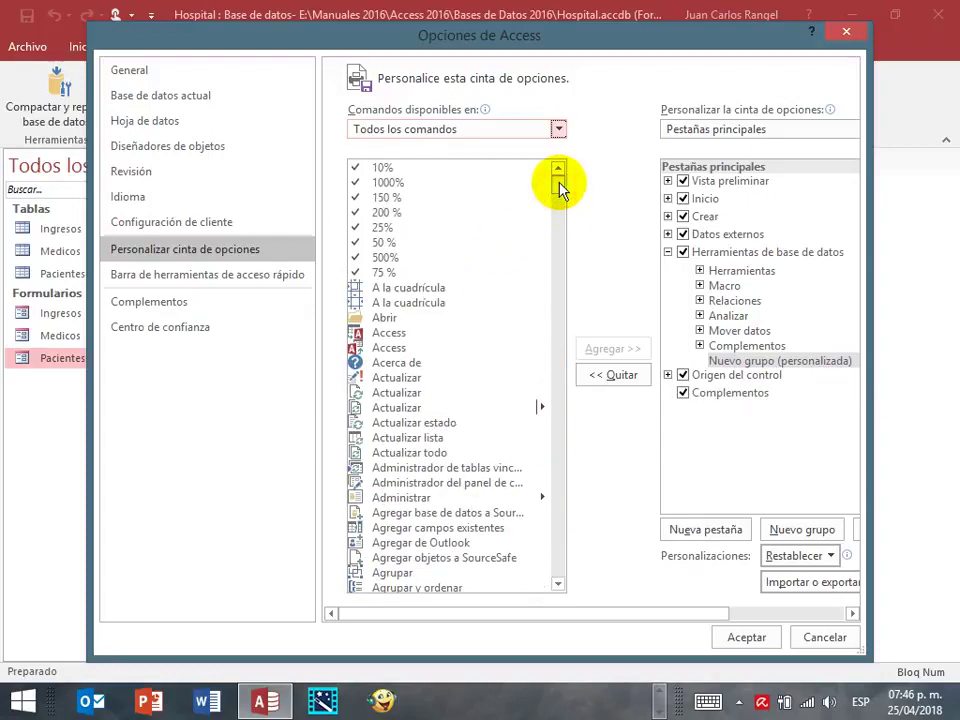
click(450, 485)
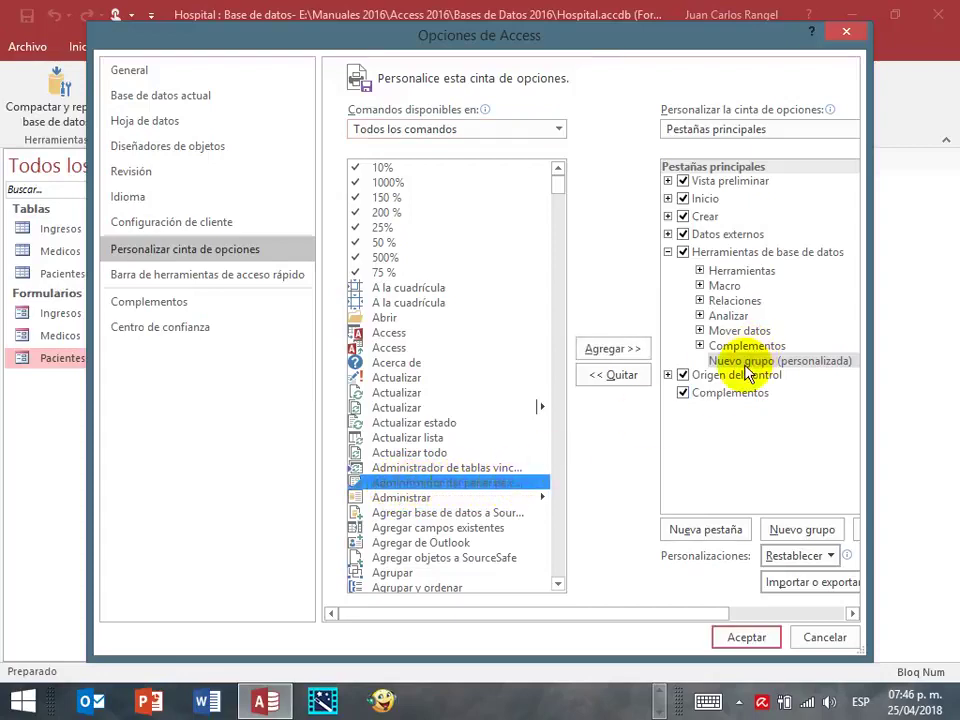
click(595, 352)
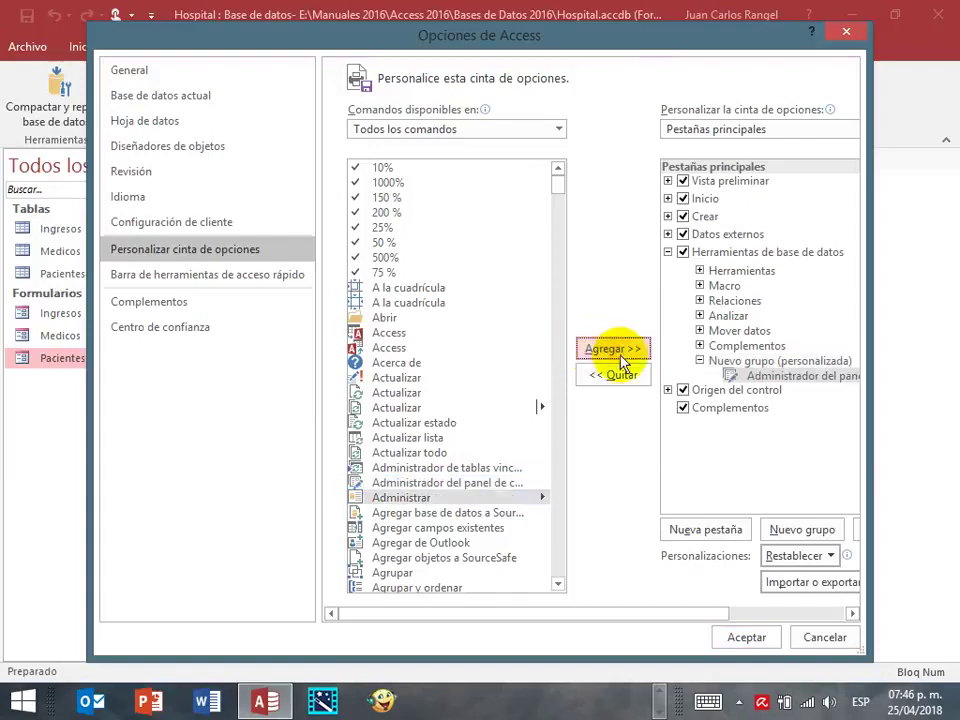
click(741, 640)
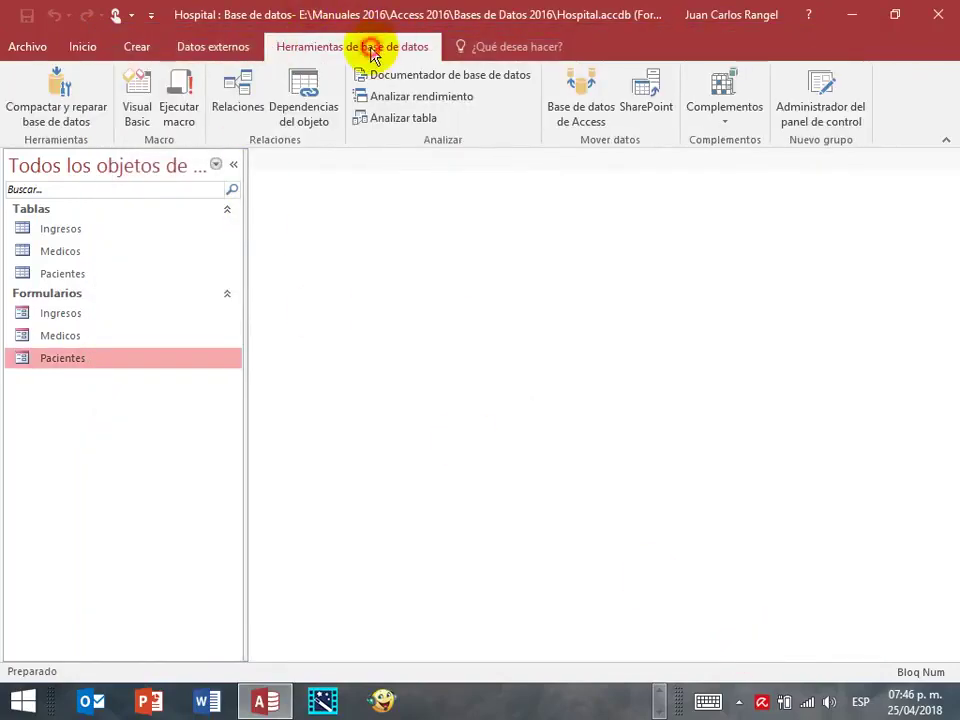
Step: Run Administrador del panel de control and agree to create a switchboard for the database
click(823, 104)
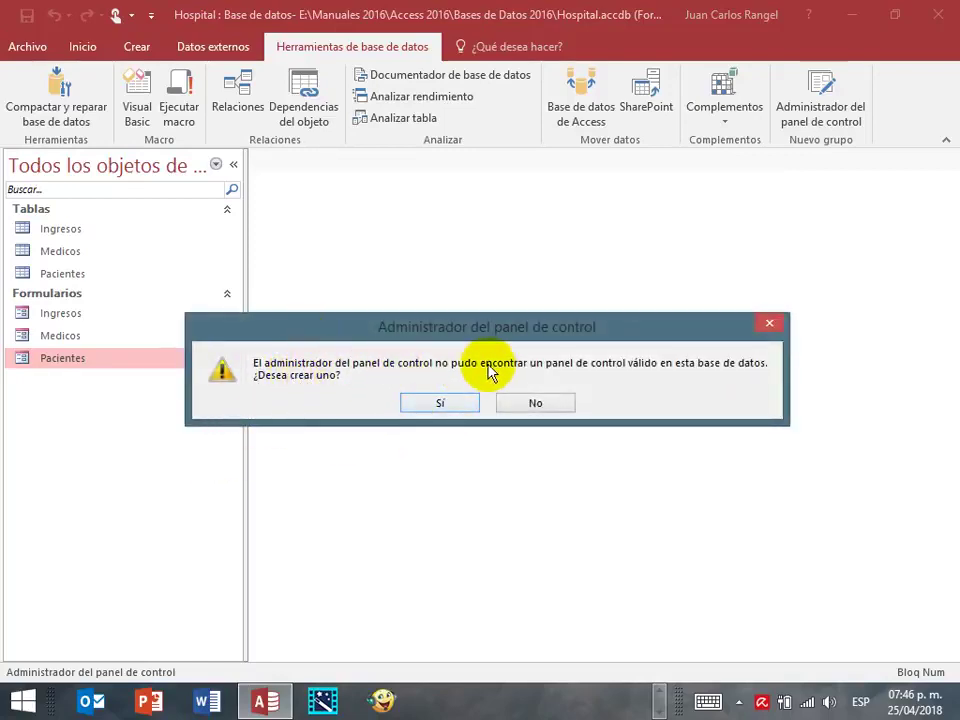
click(437, 405)
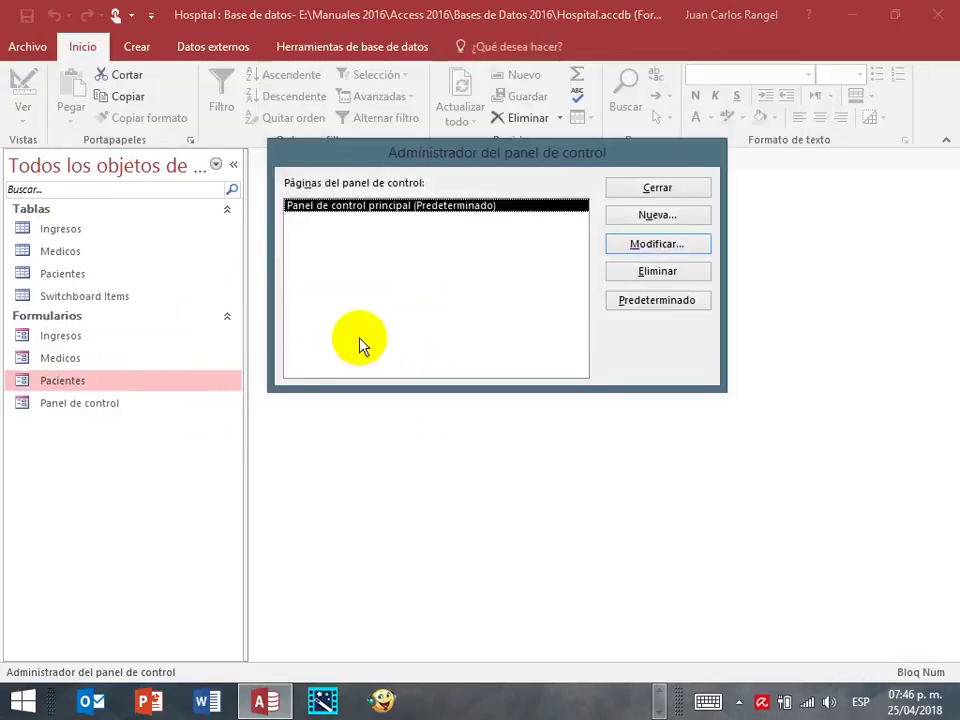
Step: Create a new switchboard page named Menu Principal and make it the default page
click(655, 216)
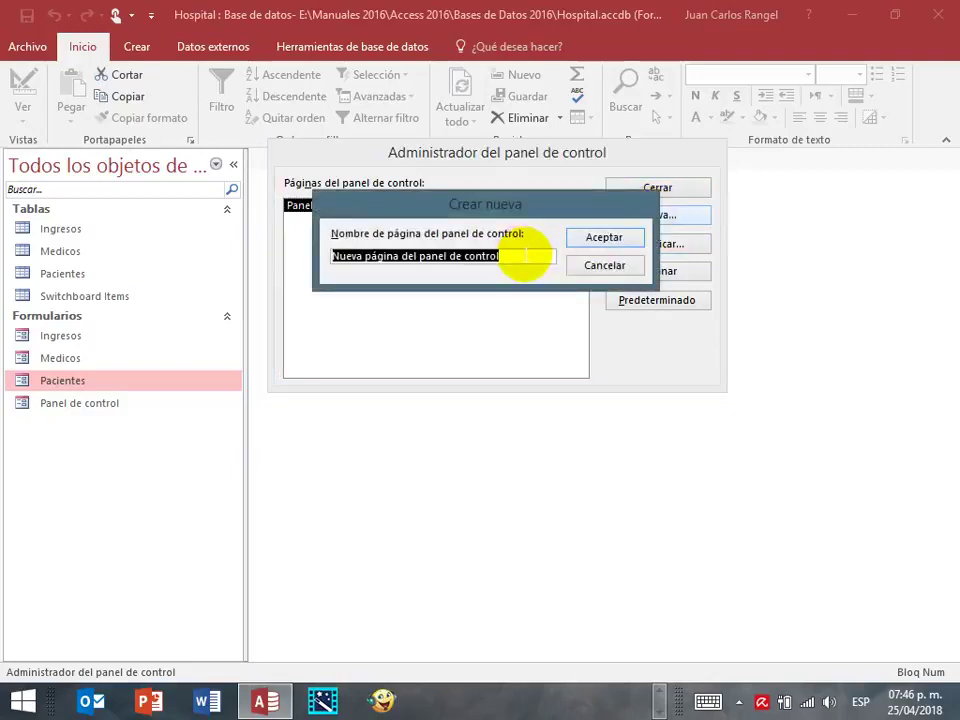
text(Menu Principal)
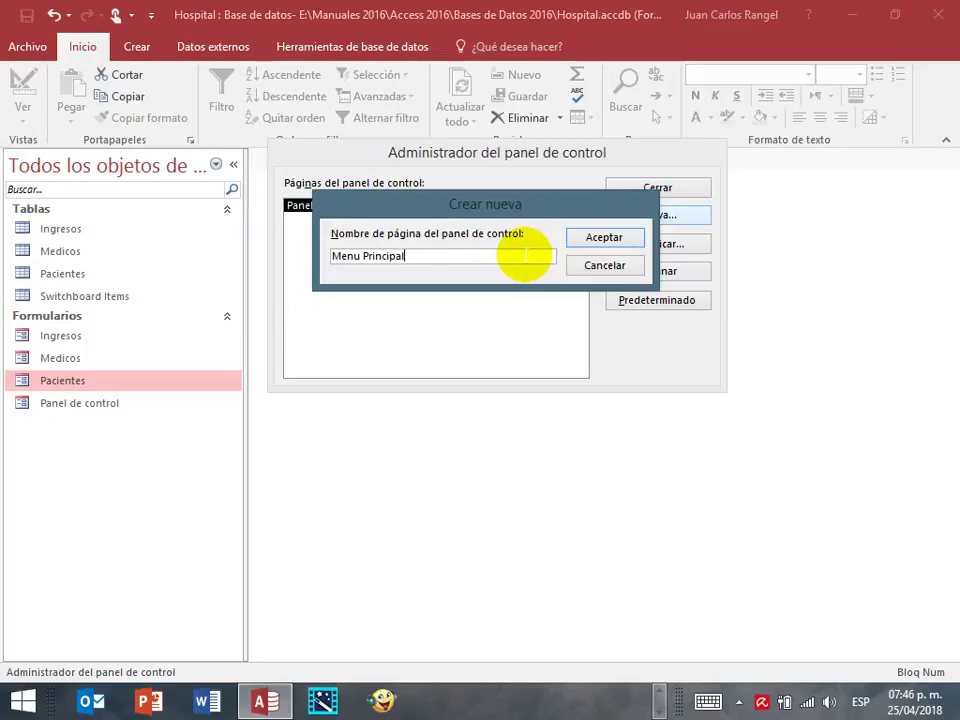
click(620, 238)
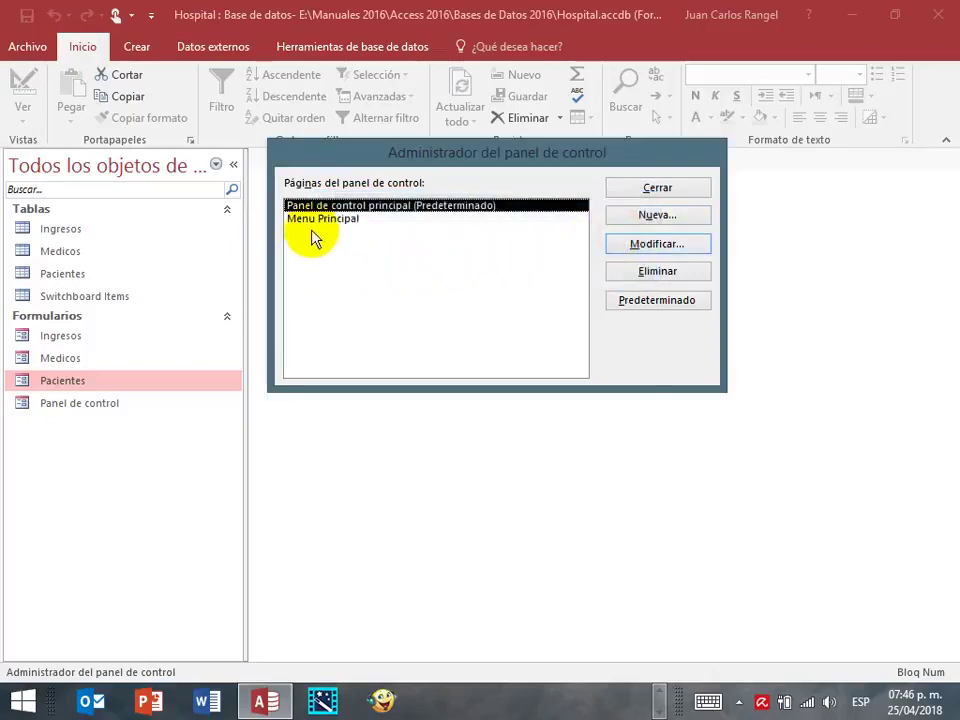
click(313, 219)
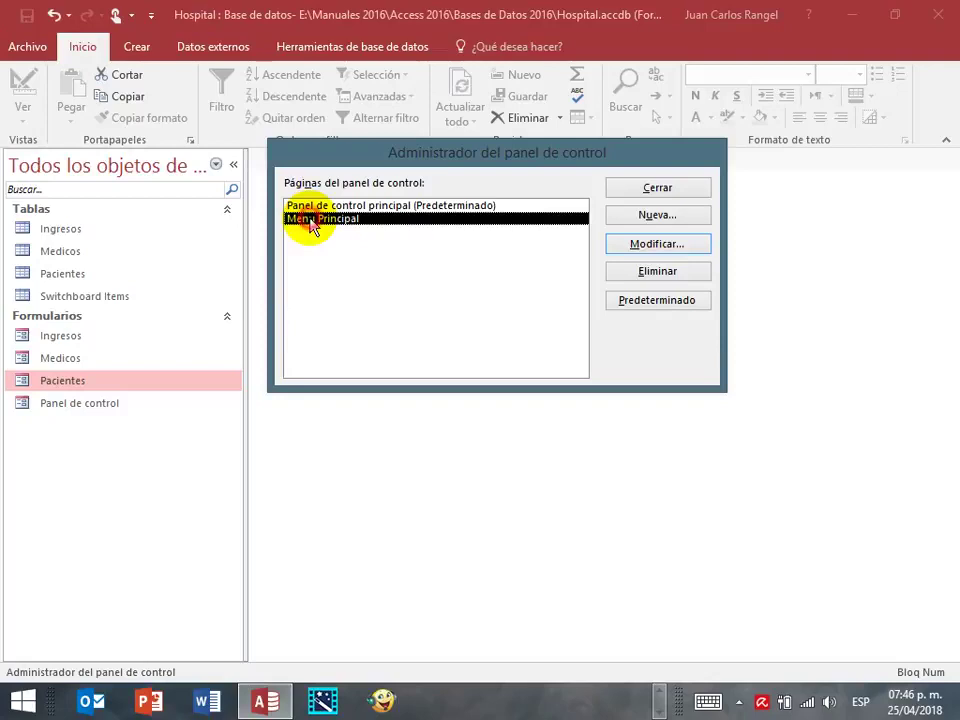
click(657, 302)
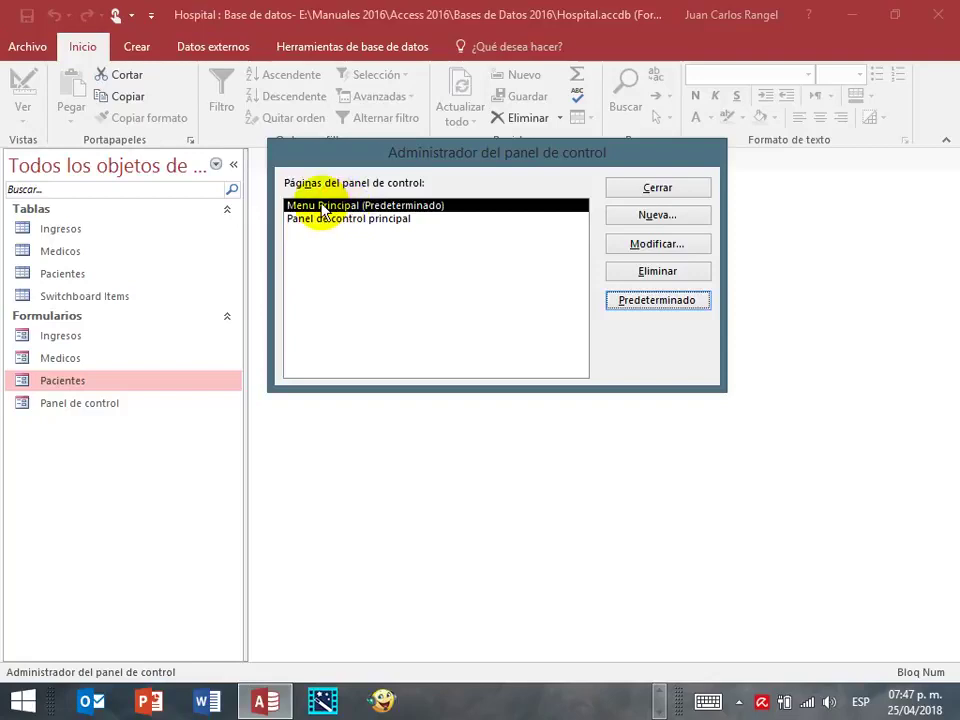
Step: Add an item Agregar Nuevos Pacientes to the Menu Principal page that opens the Pacientes form with Abrir el formulario en modo Agregar
click(653, 246)
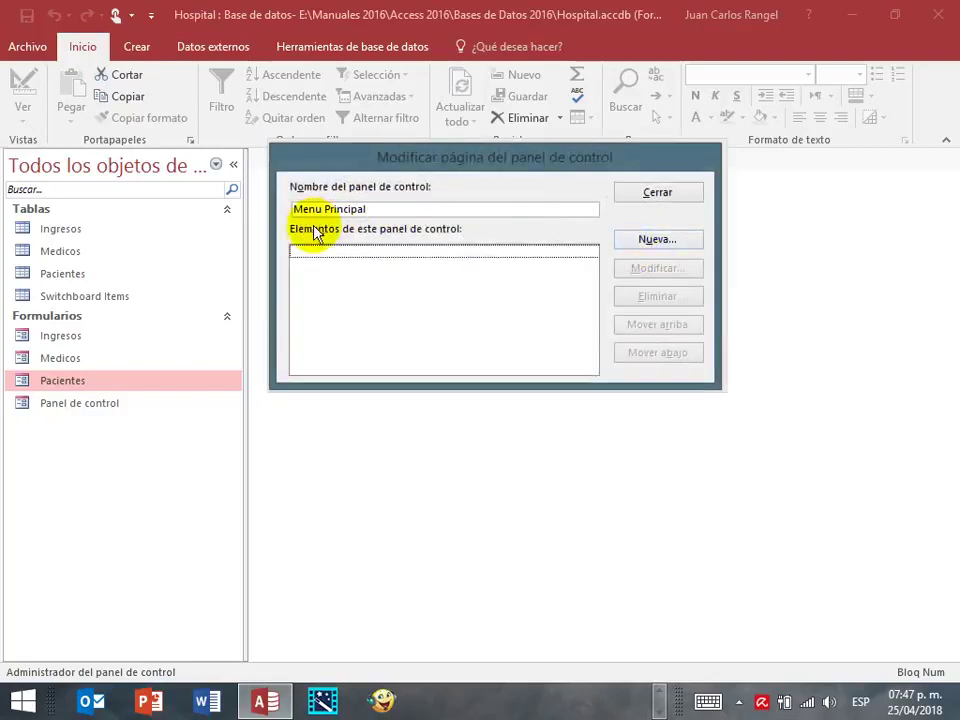
click(652, 240)
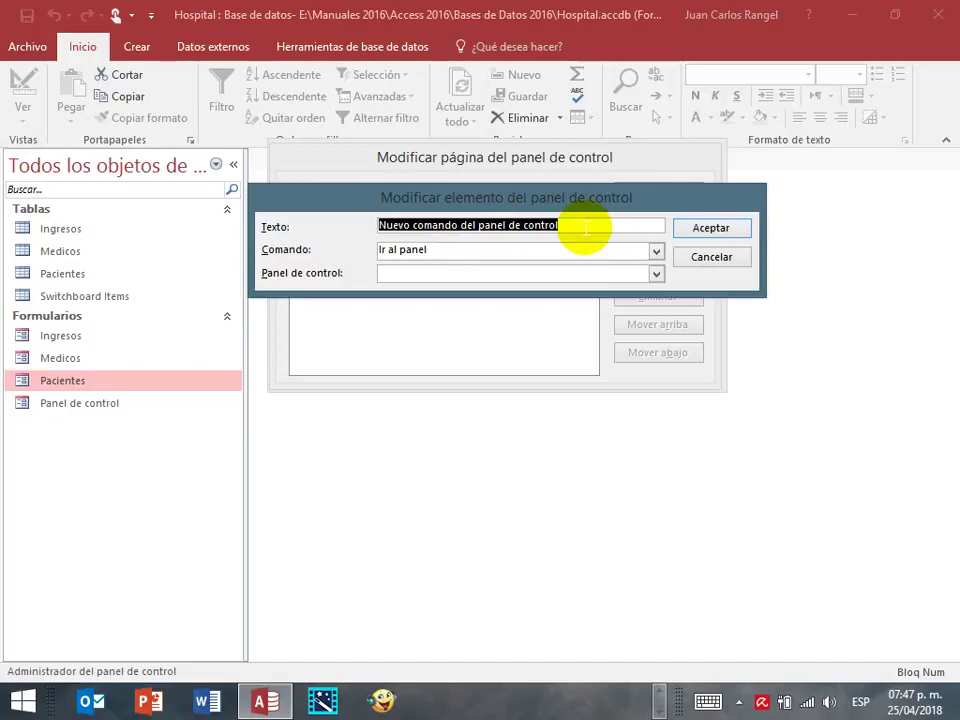
text(Agregar Nuevos Pacientes)
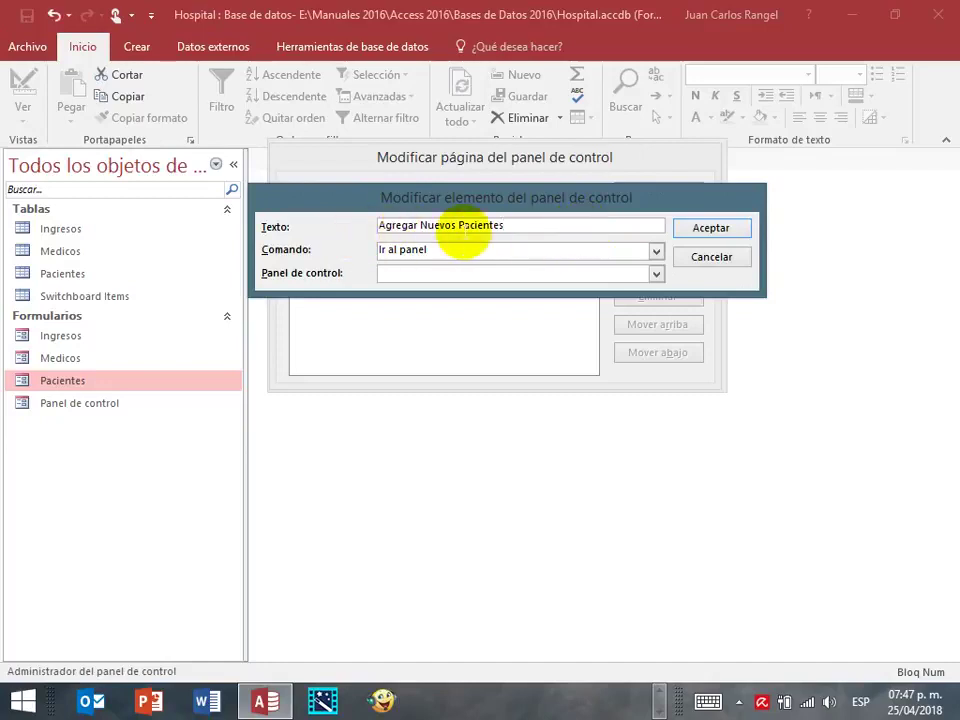
click(656, 252)
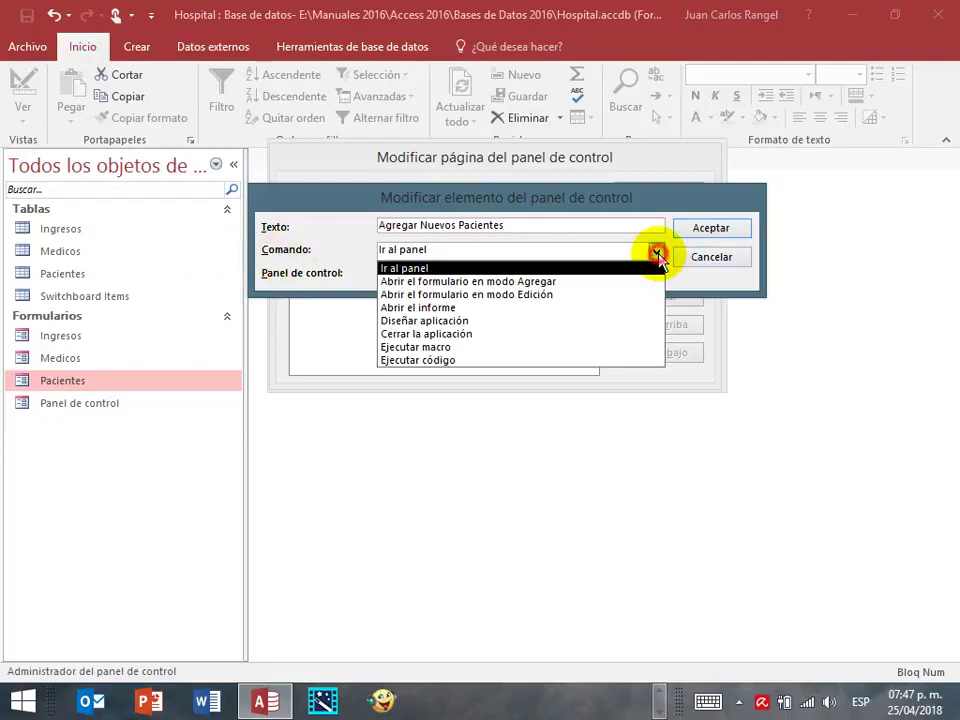
click(425, 283)
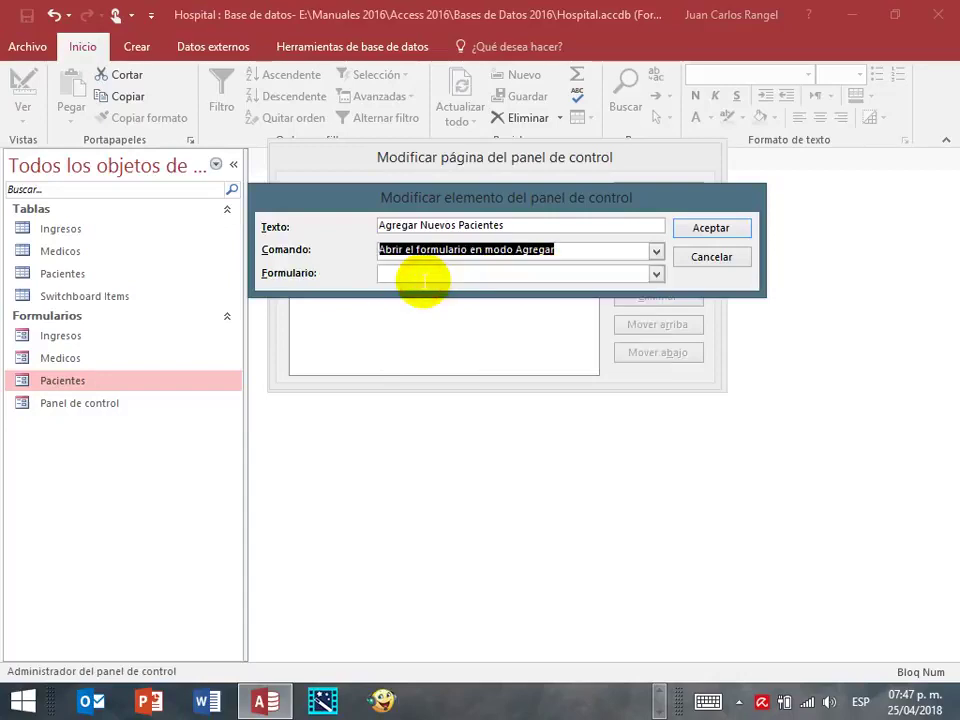
click(656, 275)
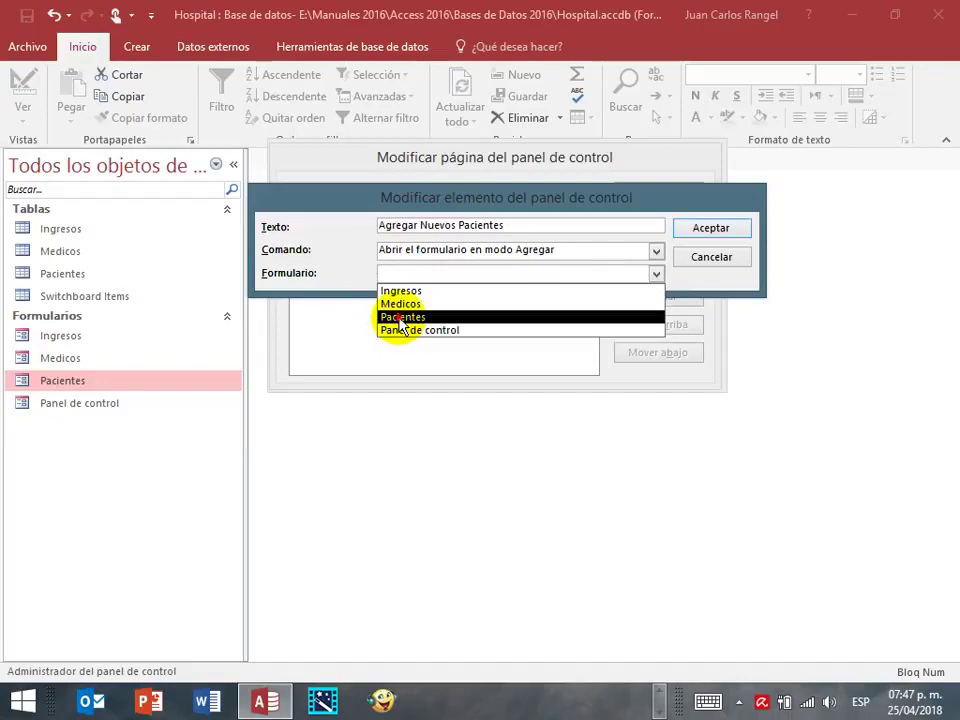
click(401, 318)
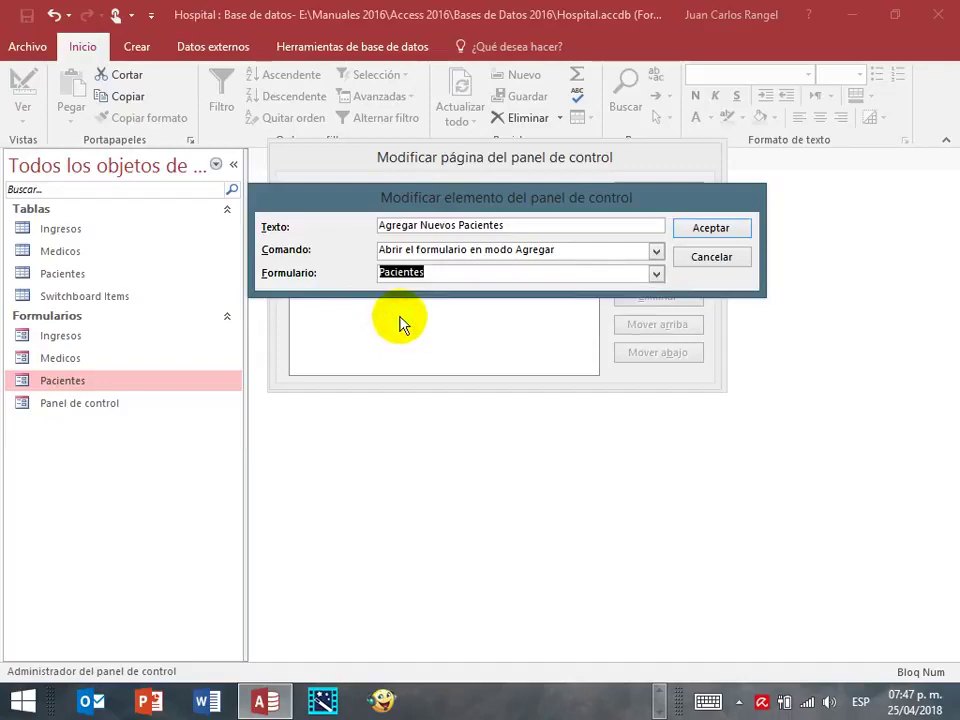
click(707, 230)
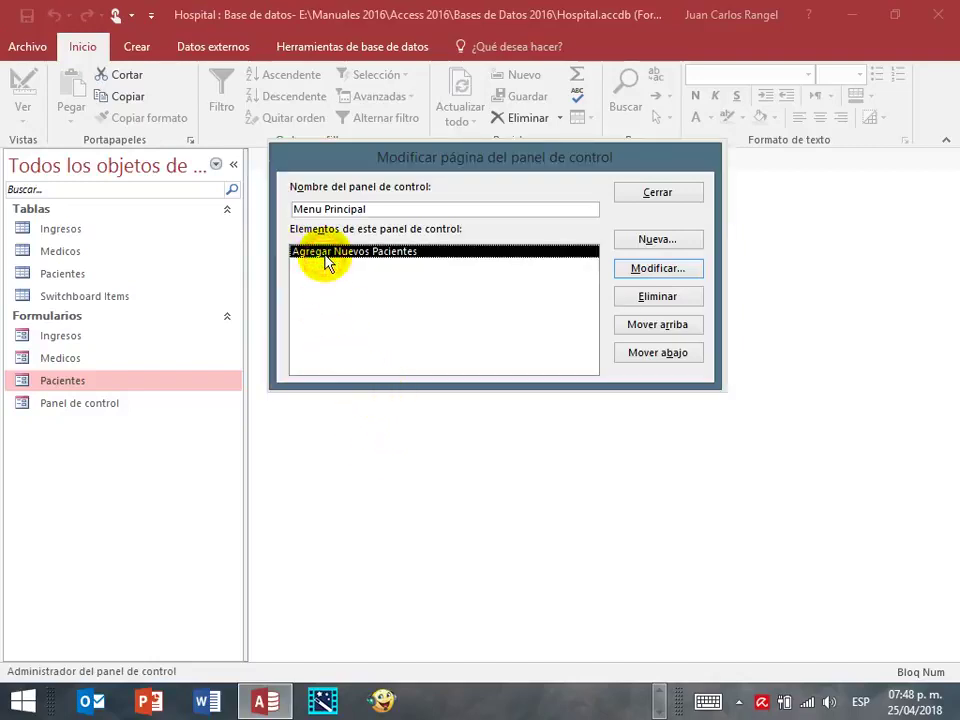
Step: Add an item Agregar Nuevos Medicos that opens the Medicos form with Abrir el formulario en modo Agregar
click(636, 245)
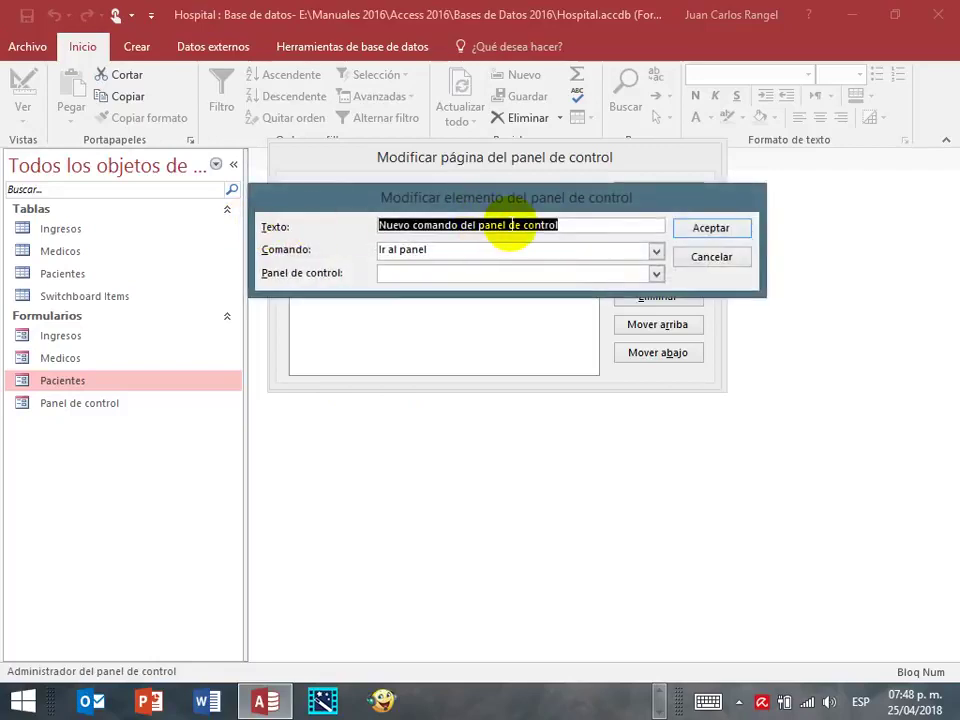
text(Agregar Nuevos Medicos)
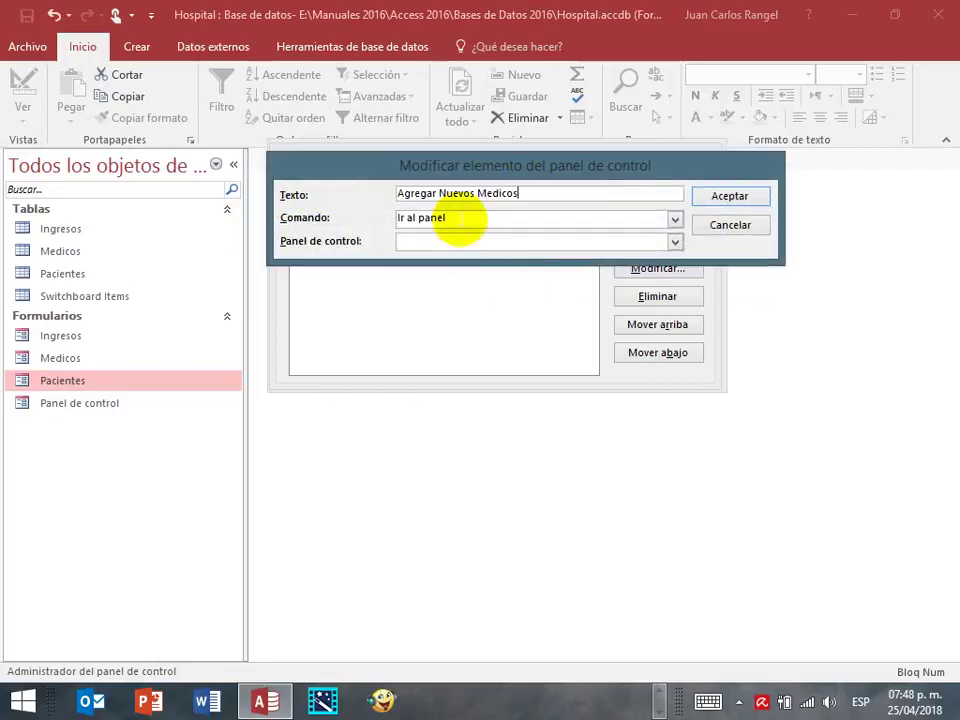
click(675, 220)
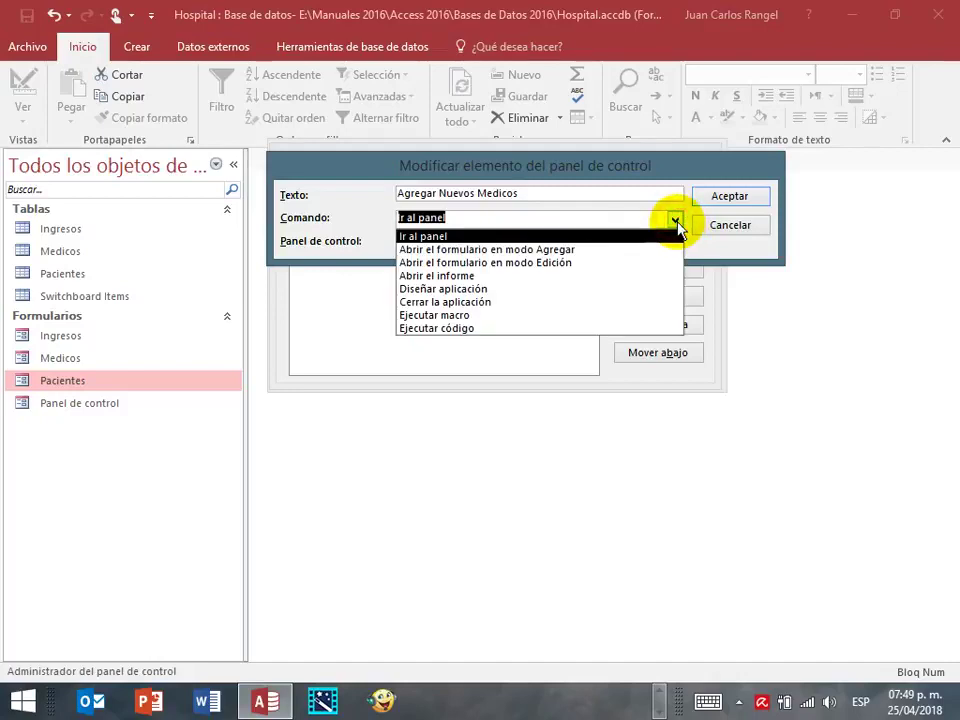
click(573, 250)
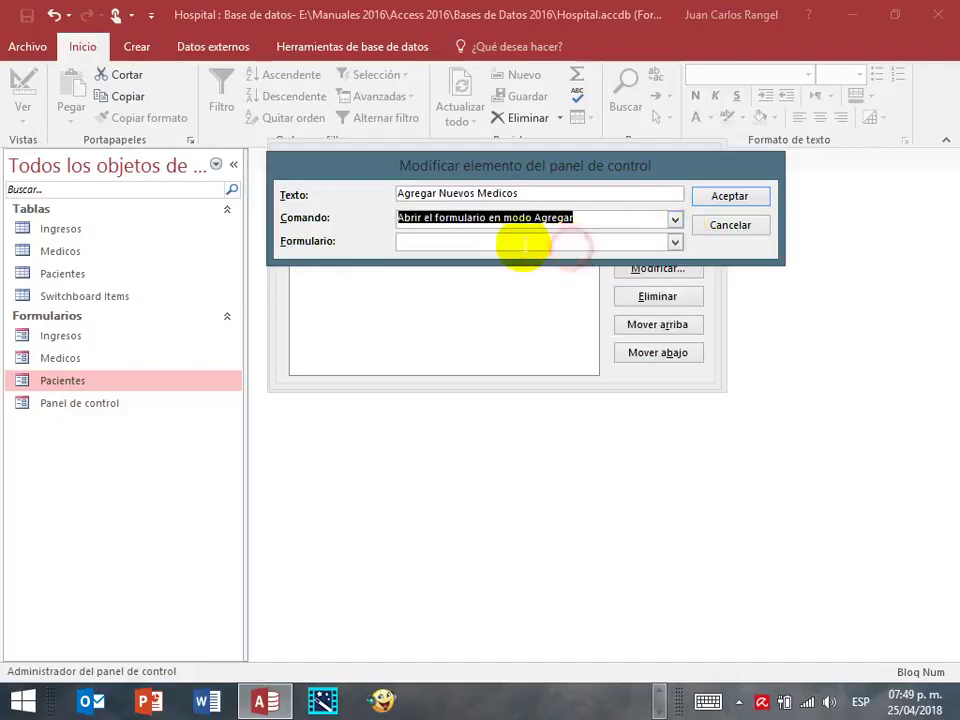
click(676, 244)
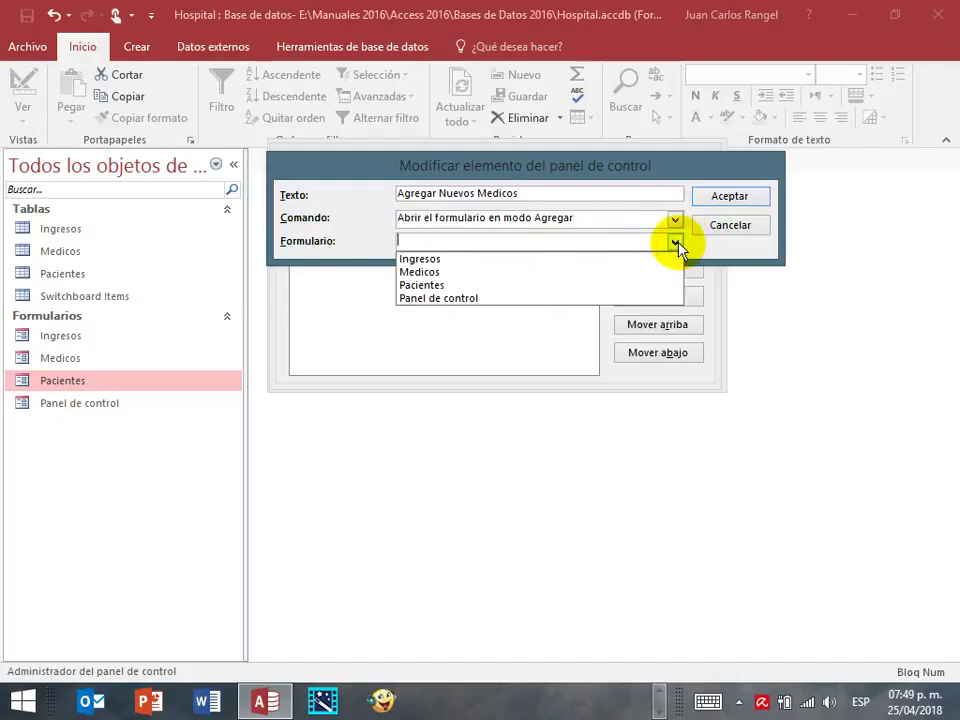
click(411, 273)
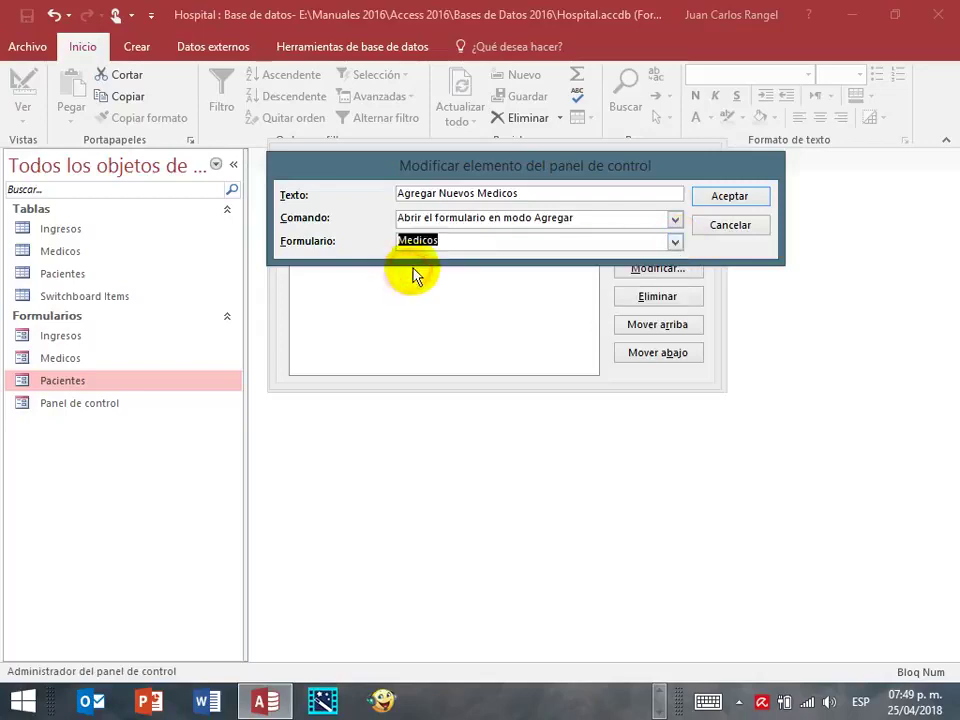
click(740, 197)
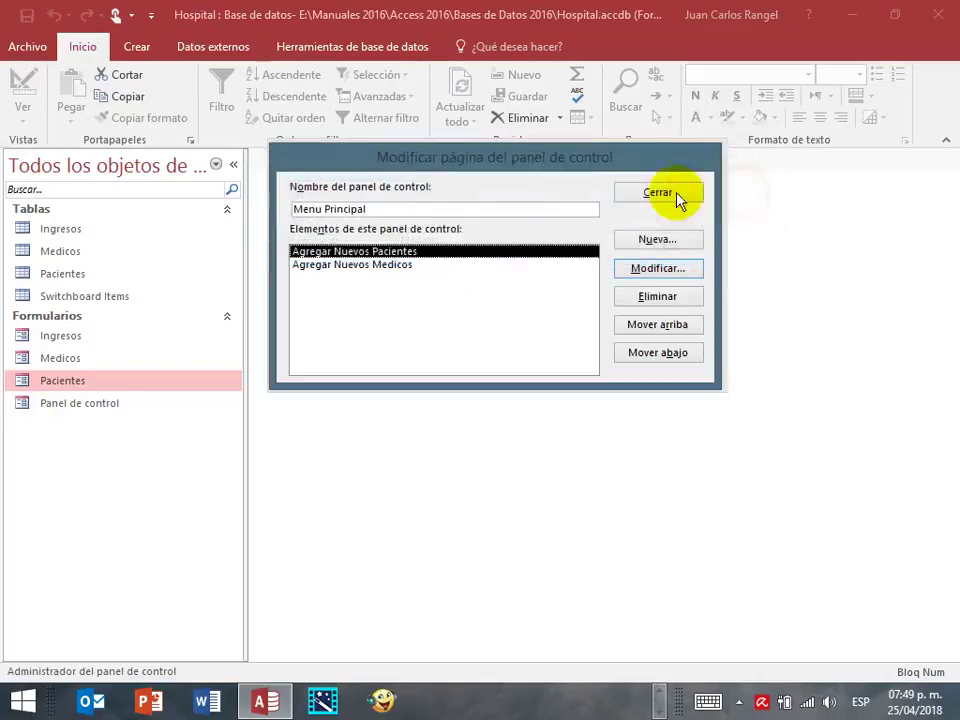
click(317, 268)
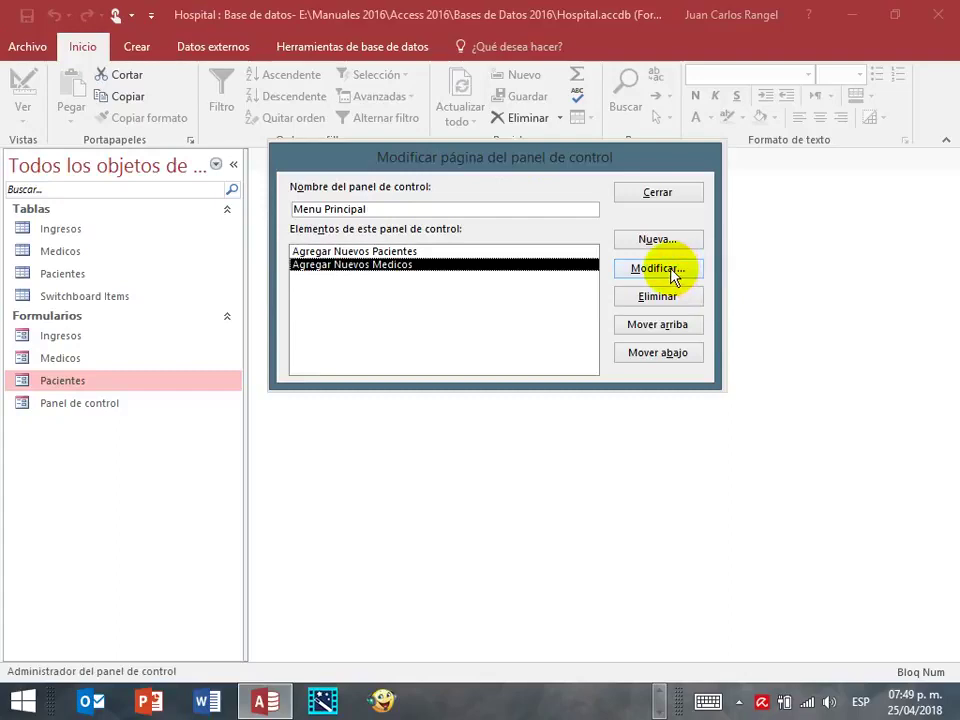
Step: Add an item Agregar Nuevos Ingresos that opens the Ingresos form with Abrir el formulario en modo Agregar
click(632, 241)
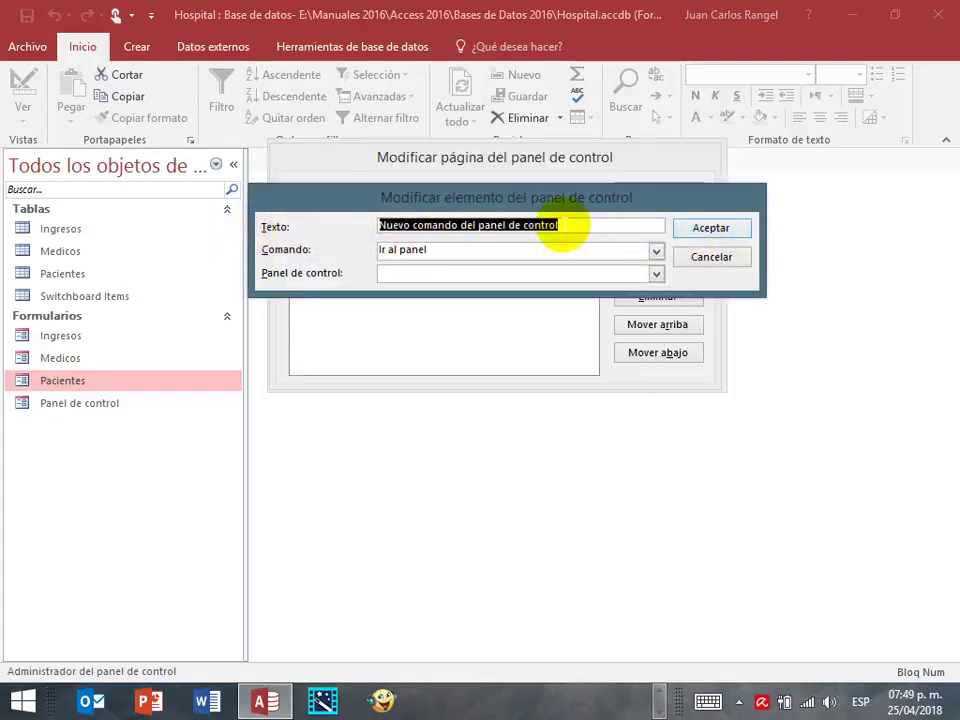
text(Agregar Nuevos Ingresos)
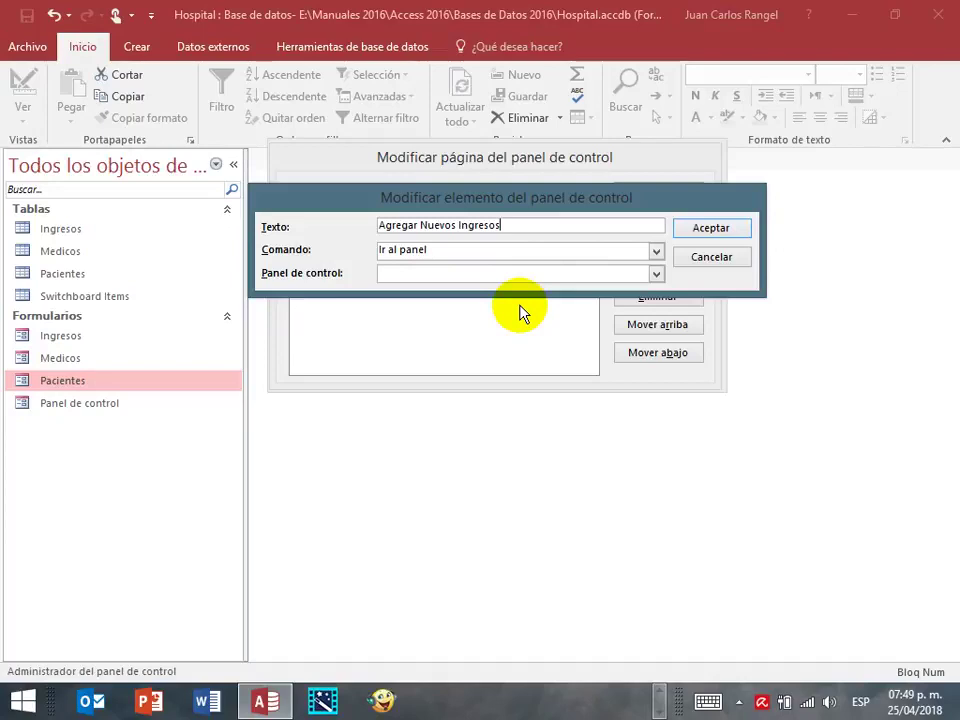
click(656, 251)
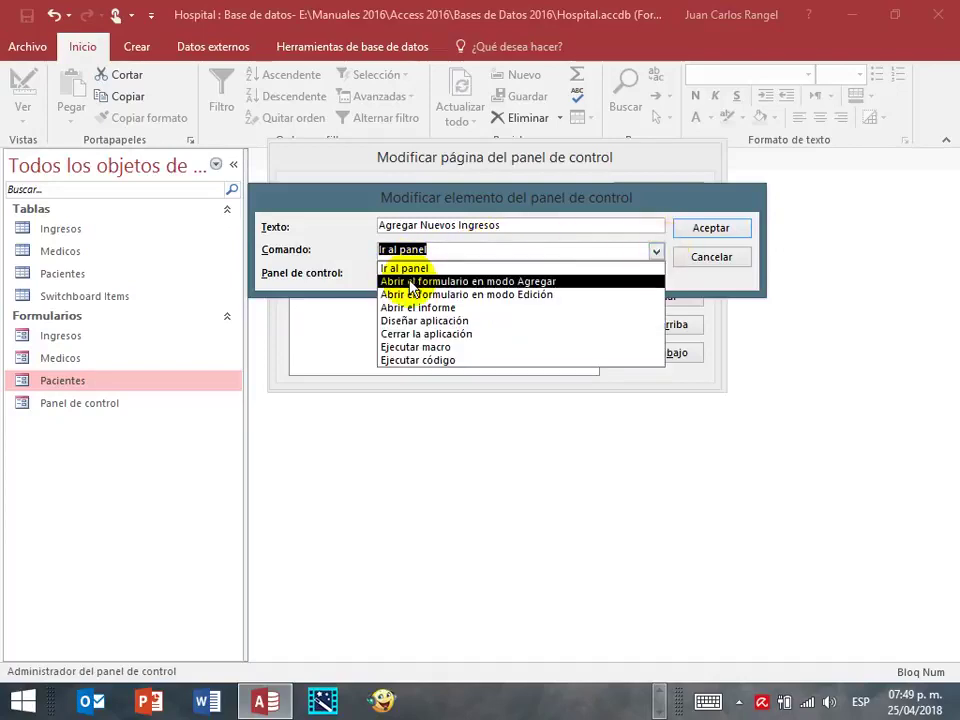
click(410, 282)
click(656, 274)
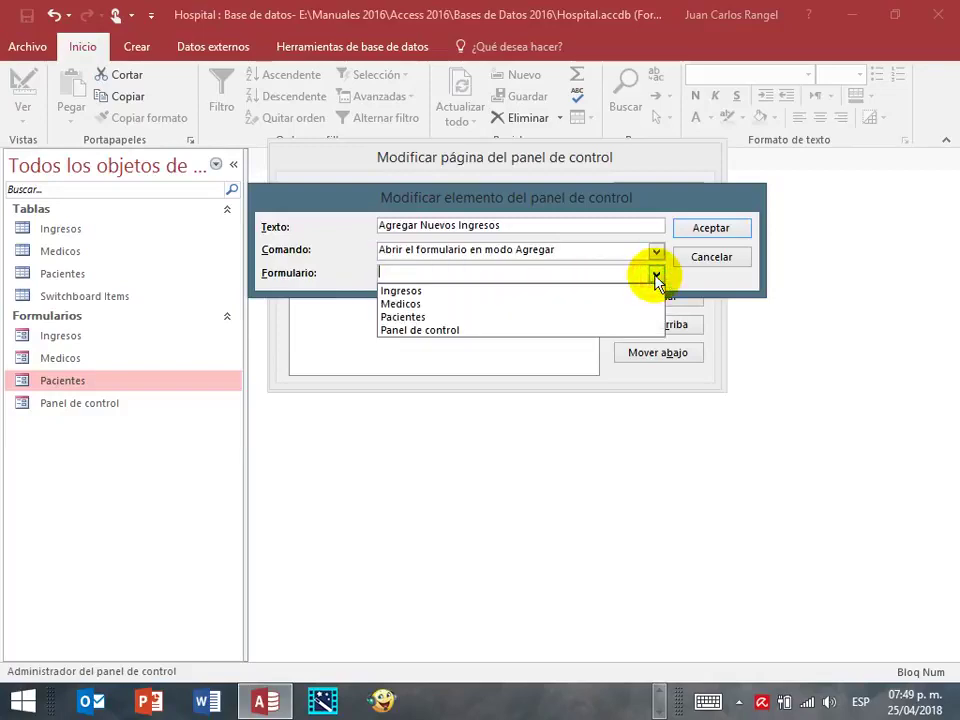
click(410, 291)
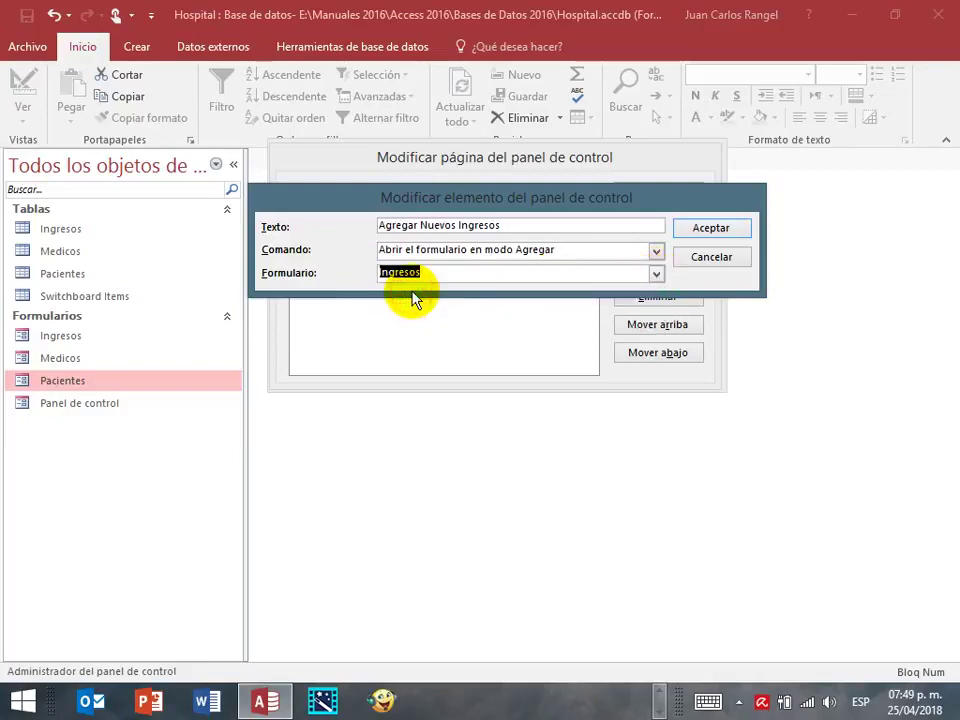
click(730, 230)
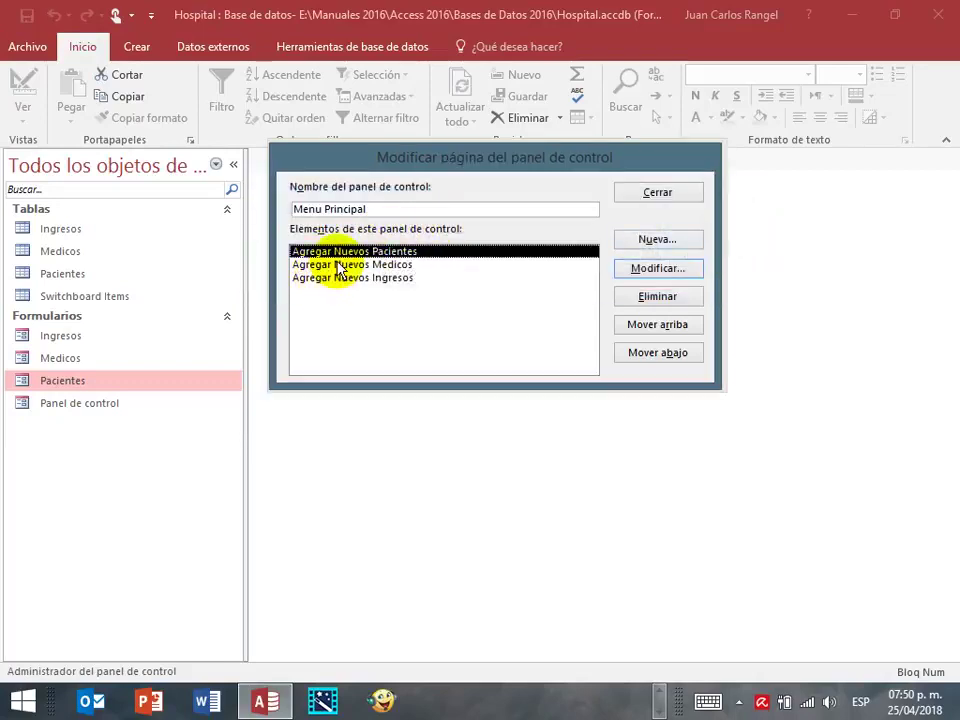
Step: Add an item Salir del Sistema Hospital with the command Cerrar la aplicación, and close the switchboard manager
click(655, 239)
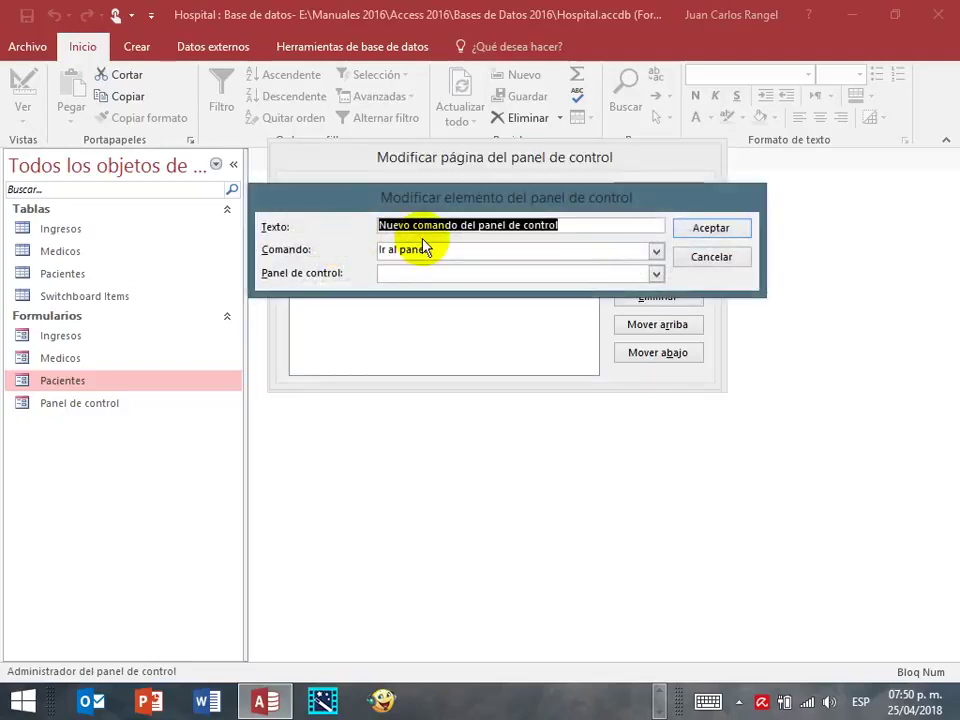
text(Salir del Sistema Hospital)
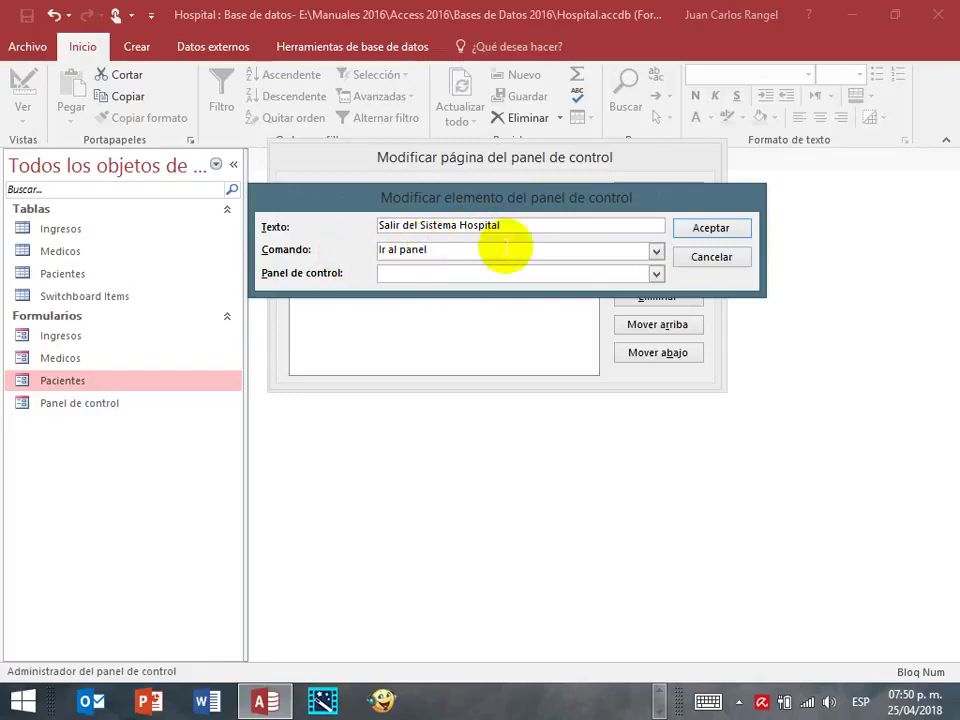
click(655, 255)
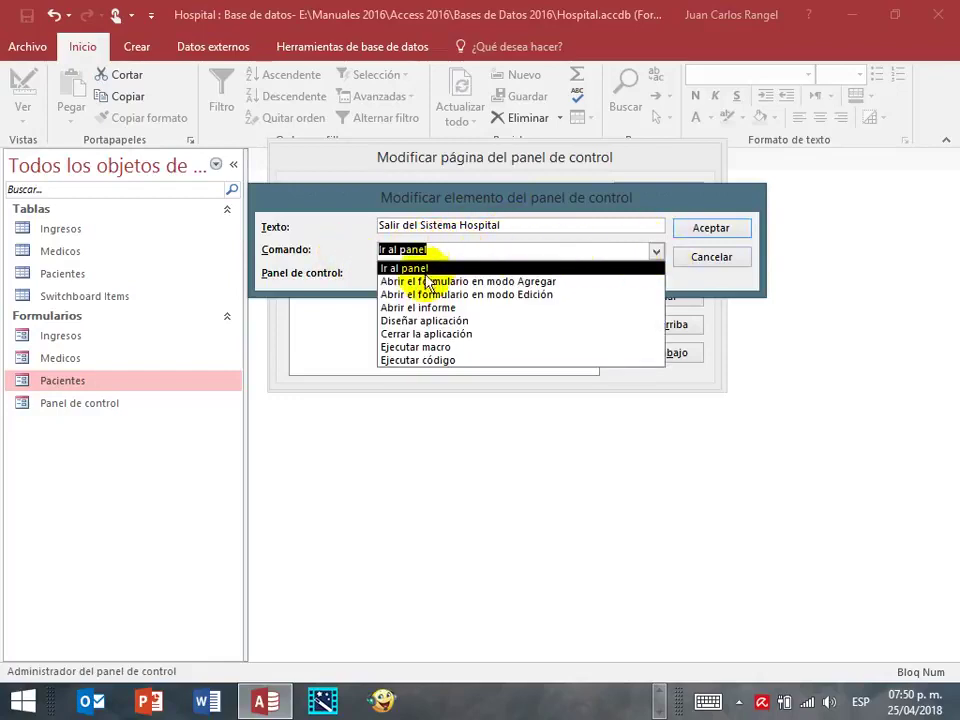
click(430, 335)
click(711, 229)
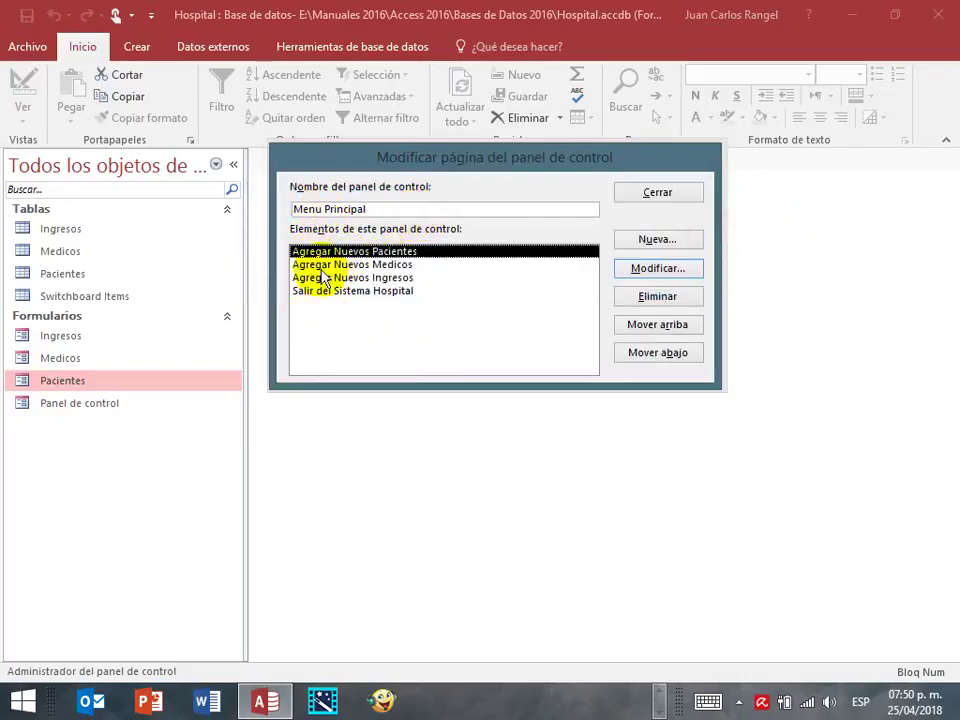
click(657, 197)
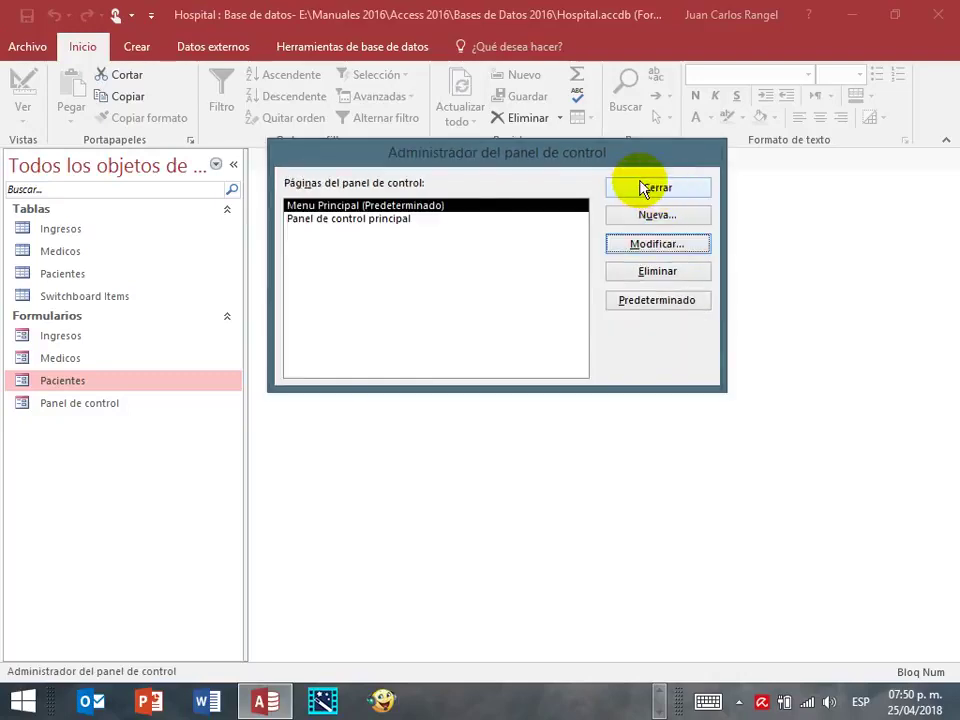
click(645, 192)
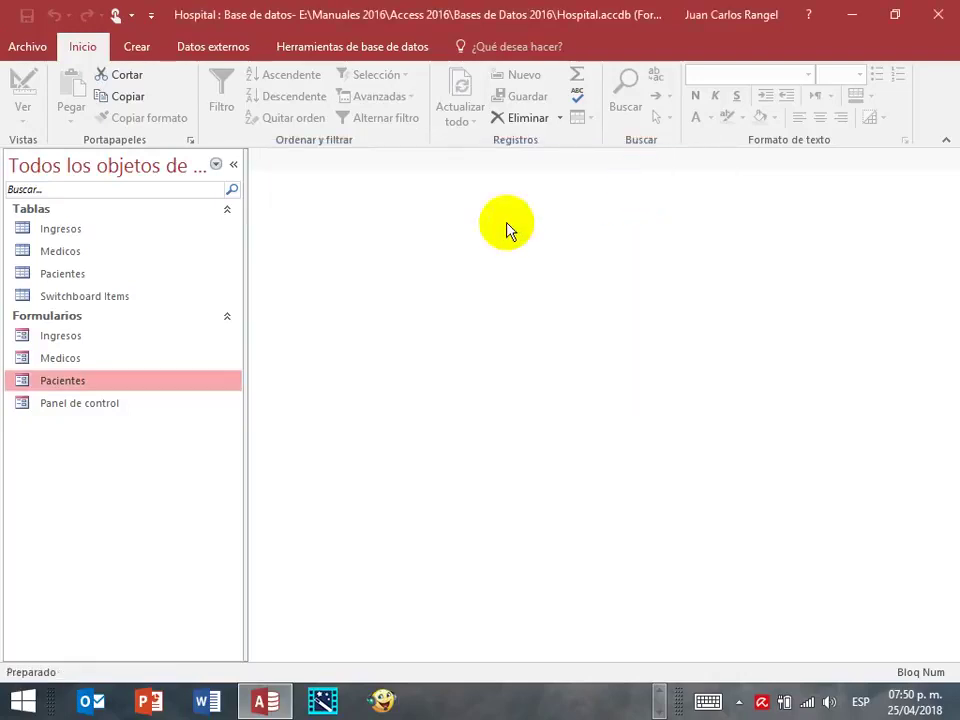
Step: Open the Switchboard Items table to review its records, hiding the field list, and close the table
click(50, 298)
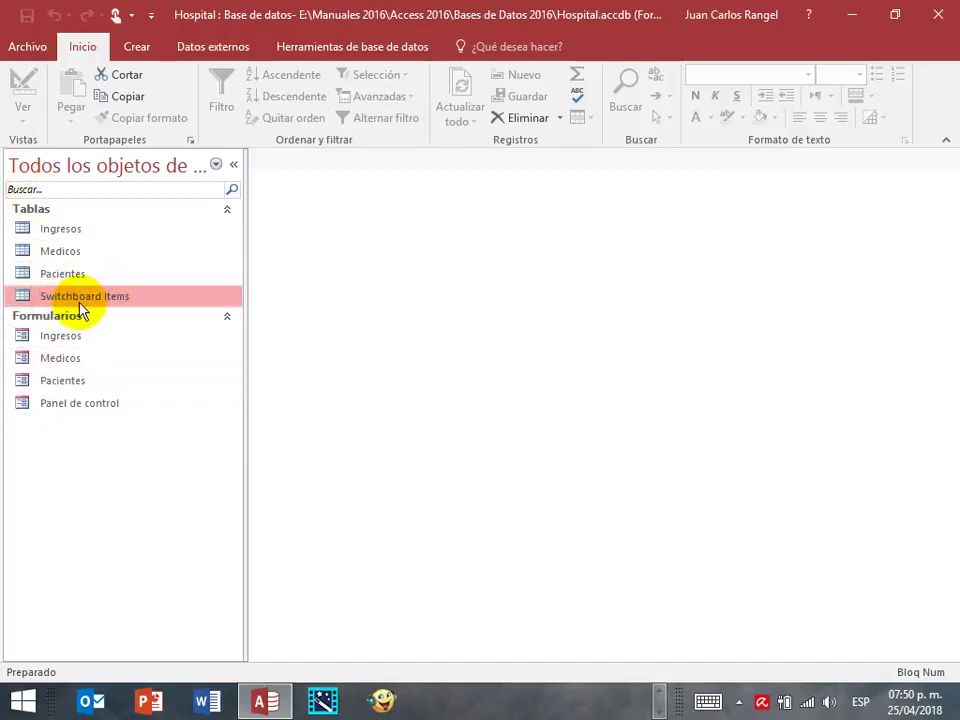
double_click(81, 300)
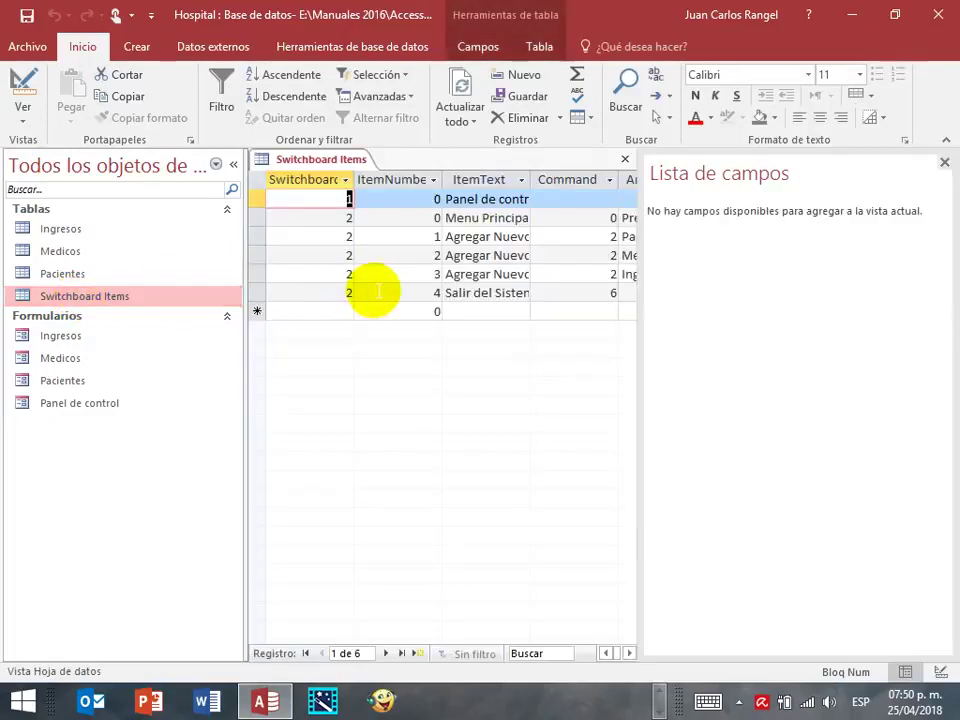
click(944, 162)
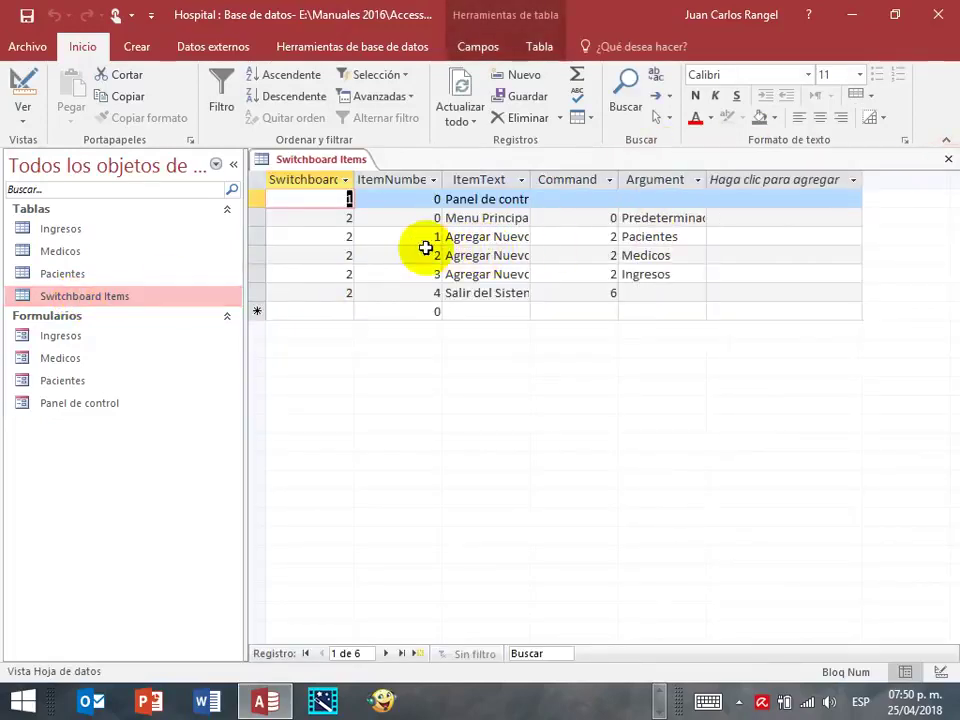
click(949, 162)
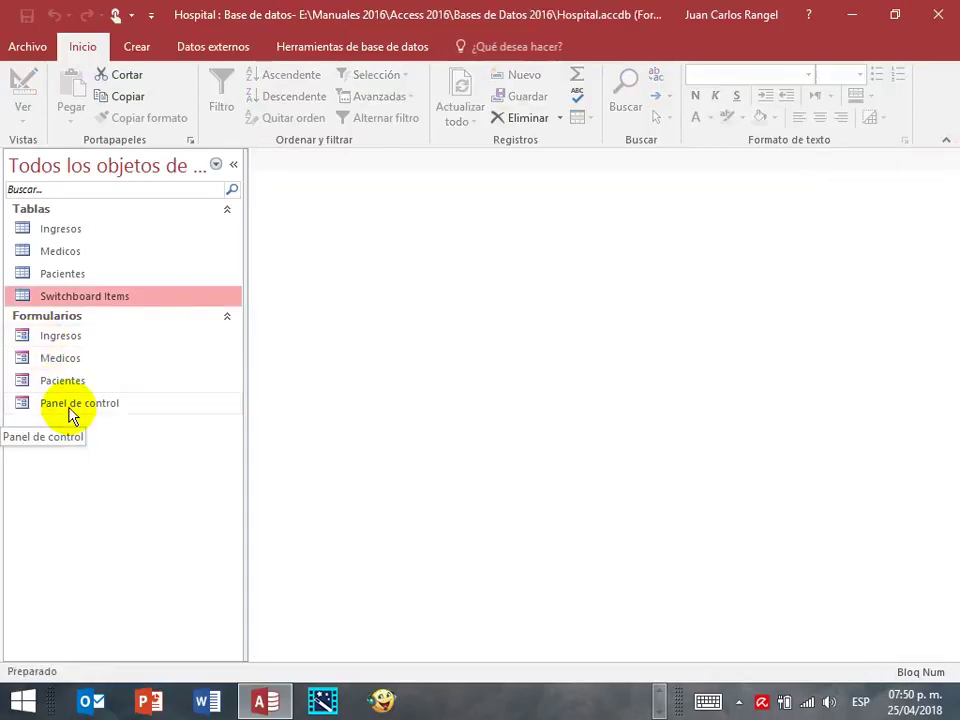
Step: Open the Panel de control form, collapse the navigation pane, and test the Pacientes, Medicos and Ingresos items, closing each opened form
double_click(70, 412)
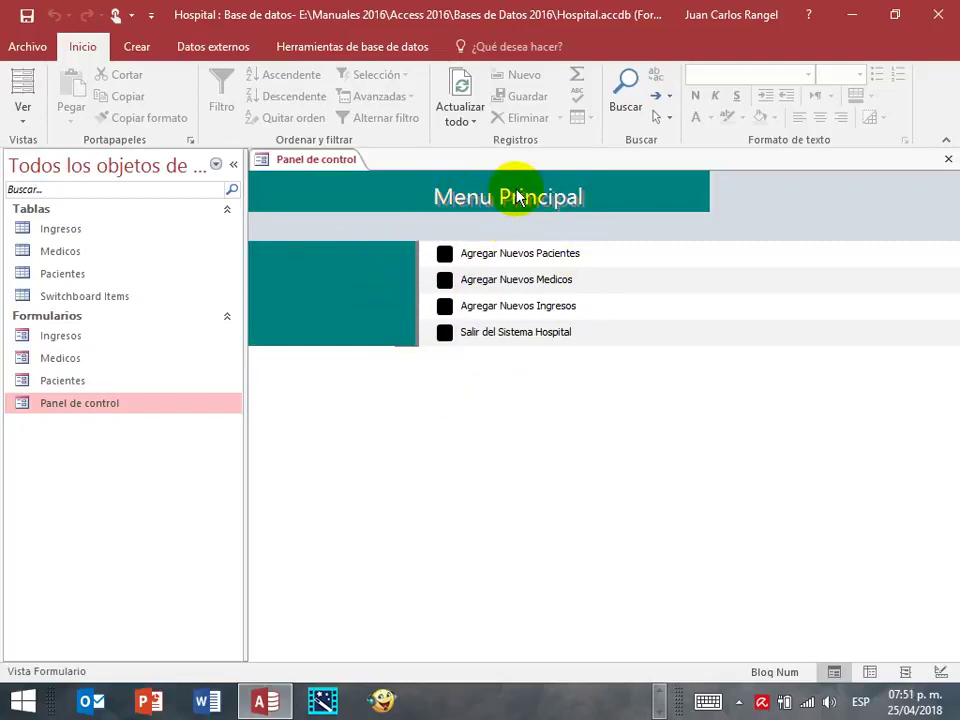
click(233, 165)
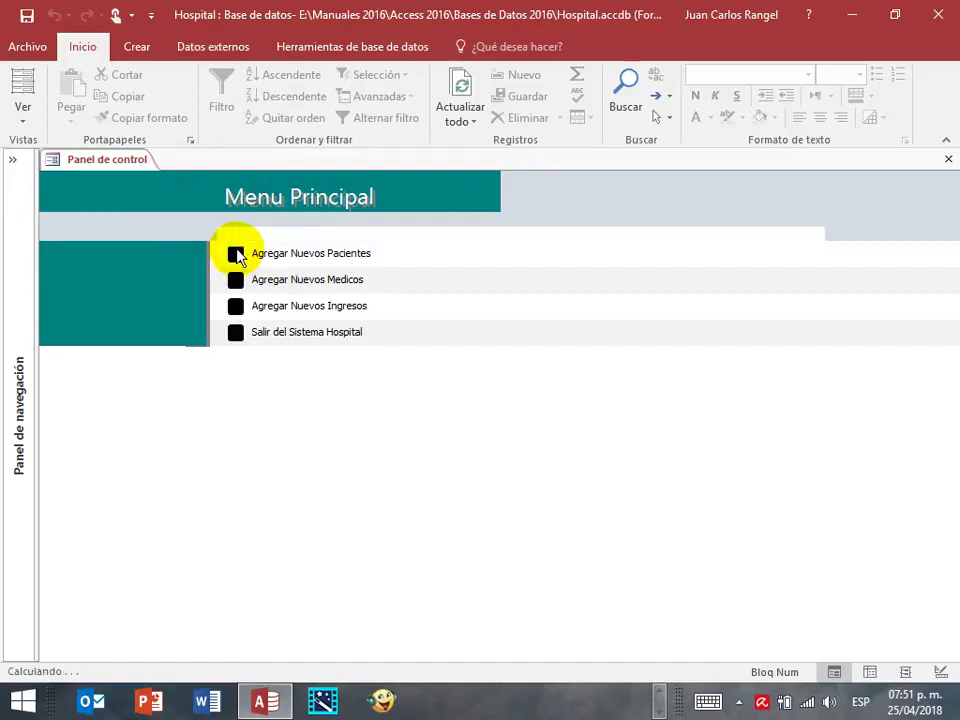
click(946, 159)
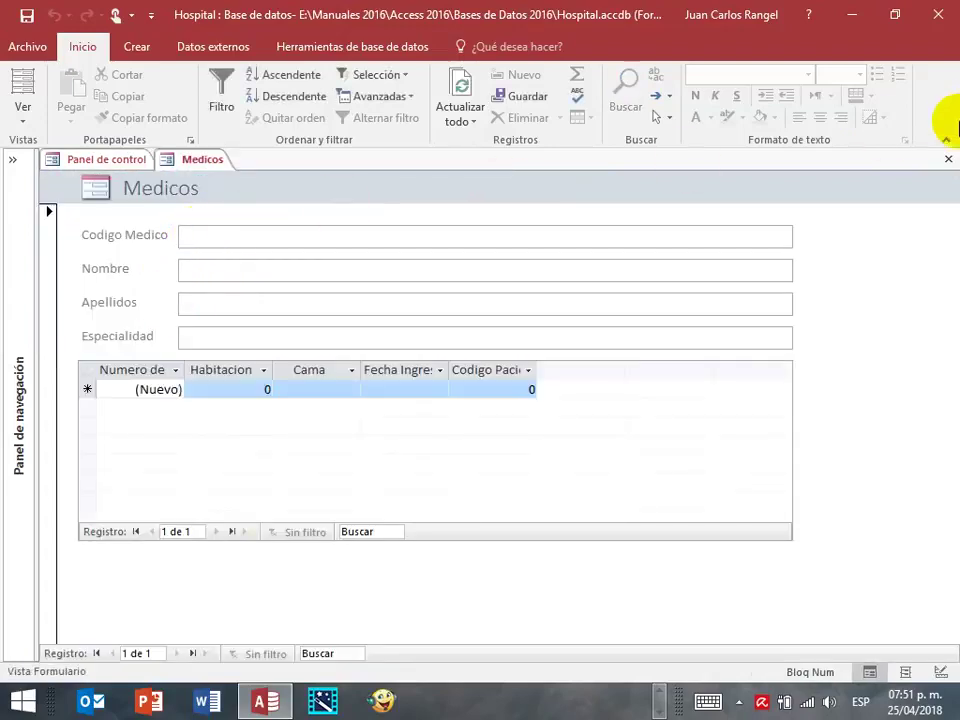
click(948, 159)
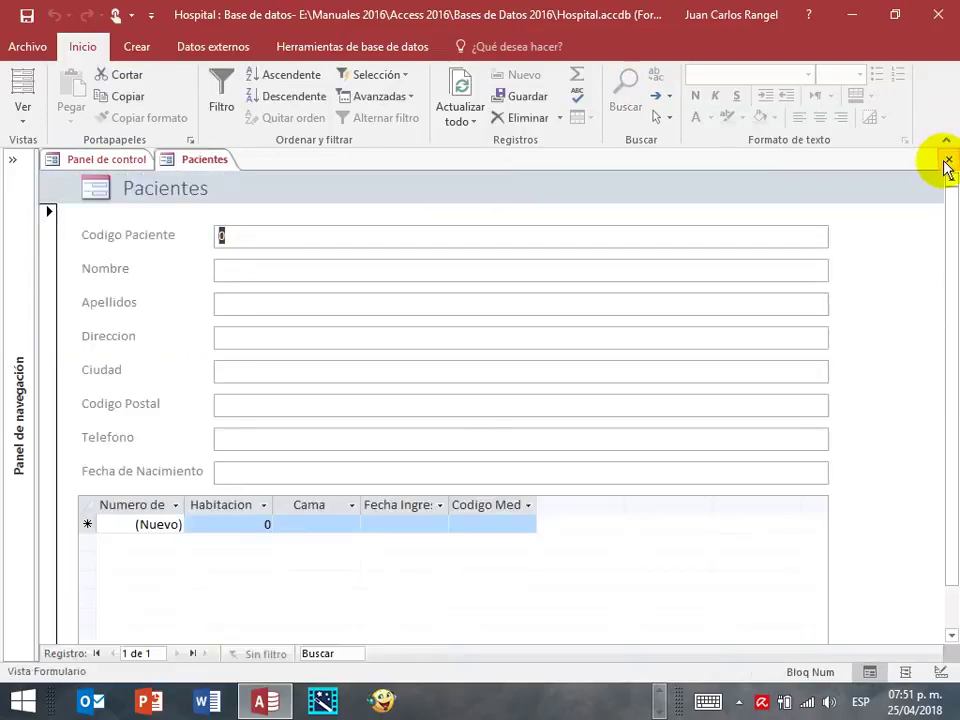
click(947, 160)
click(236, 281)
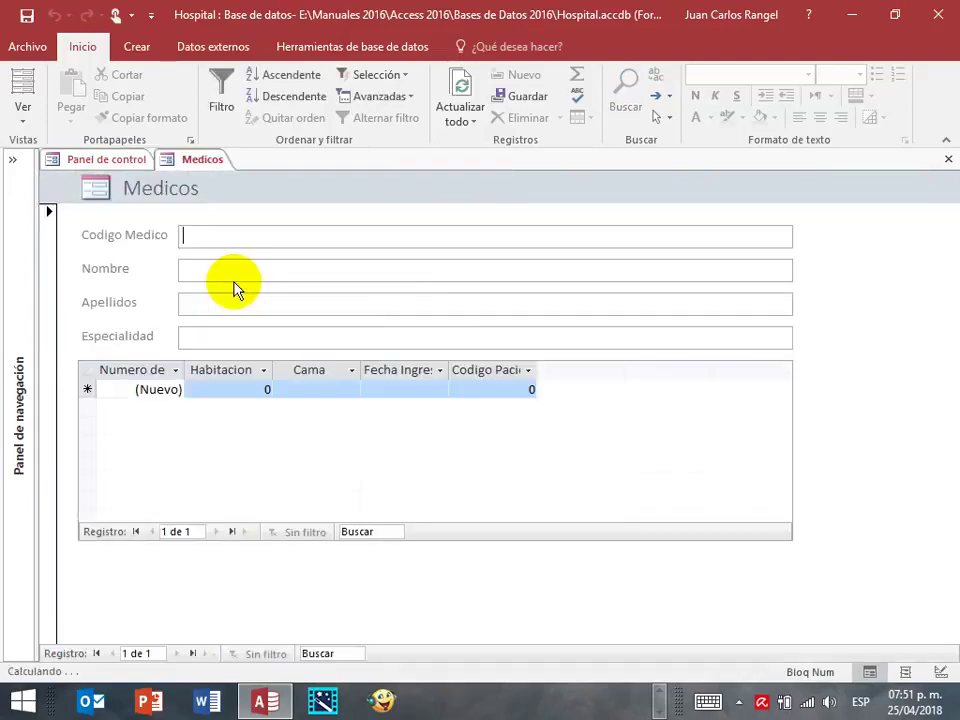
click(948, 161)
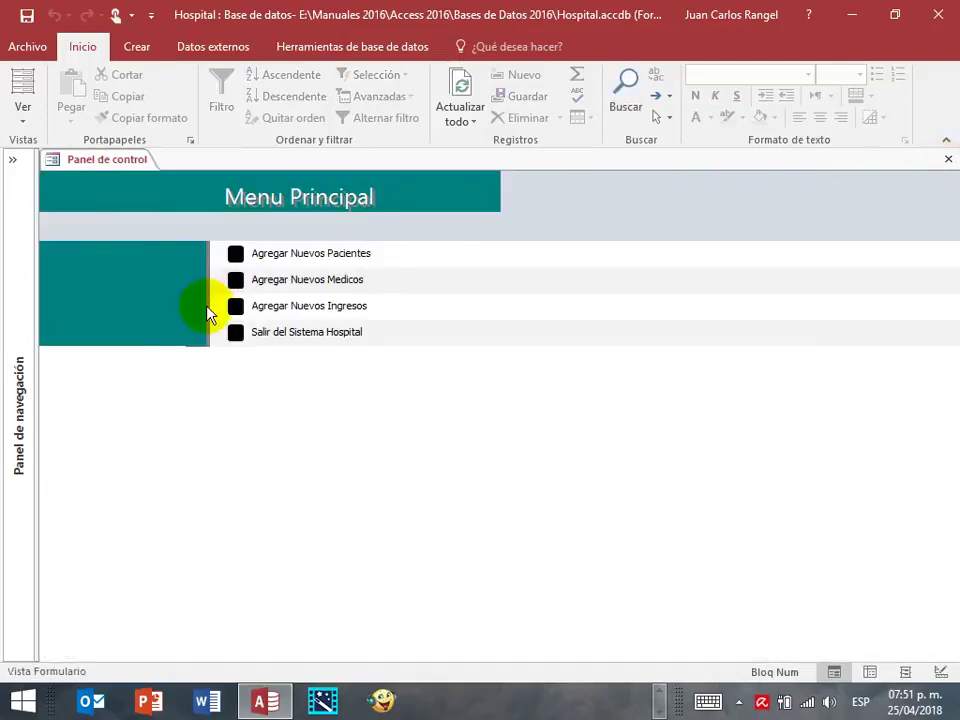
click(235, 306)
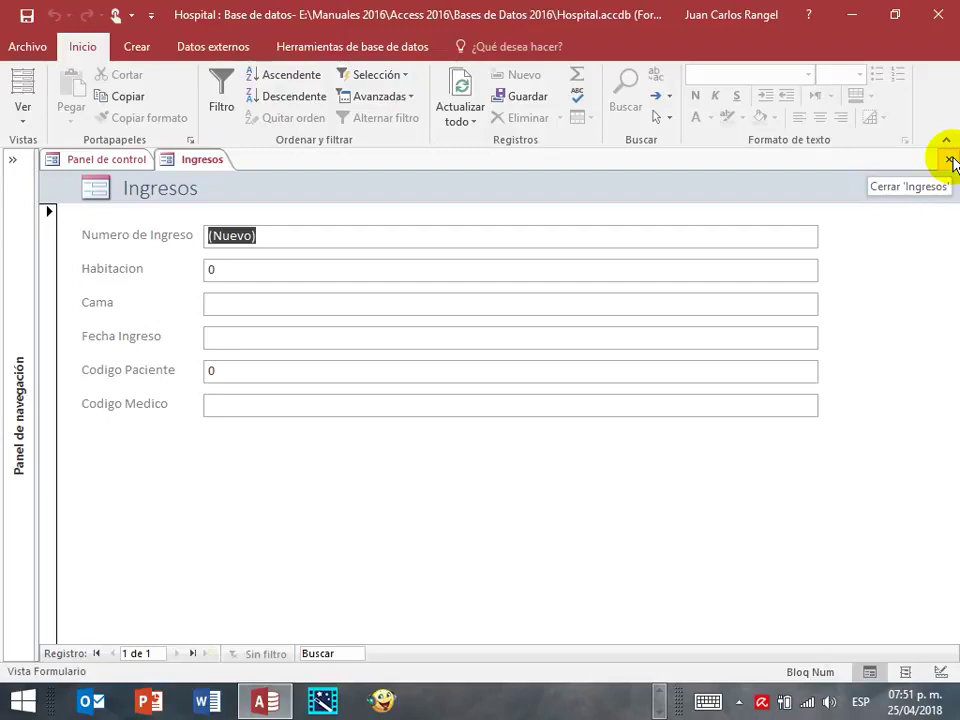
click(949, 160)
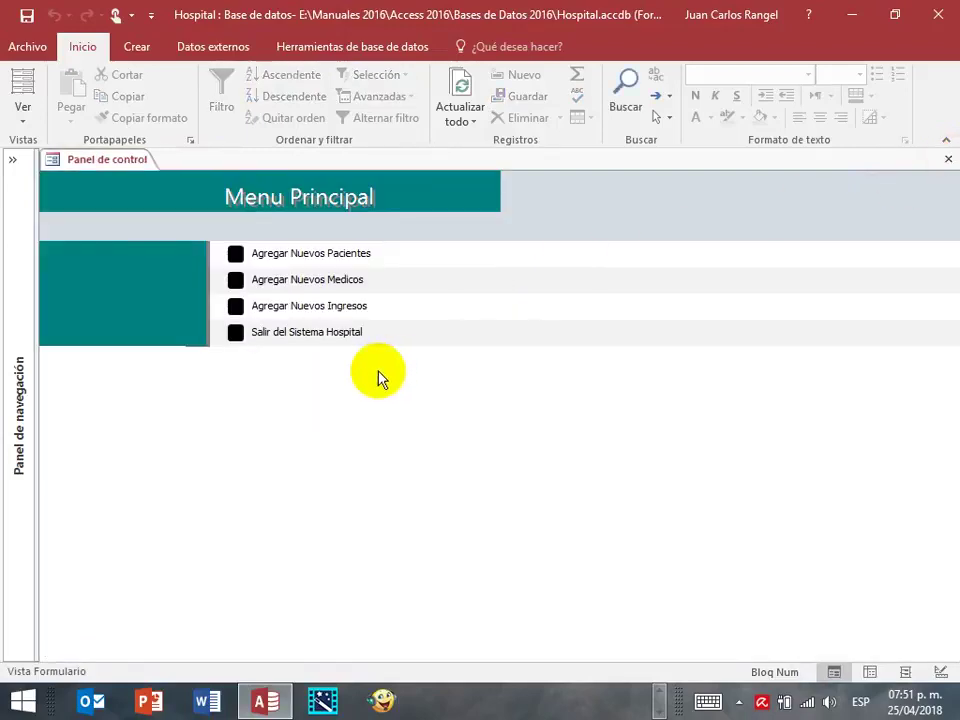
Step: Test the Salir del Sistema Hospital item, and reopen the recent Hospital database with its navigation pane expanded
click(238, 342)
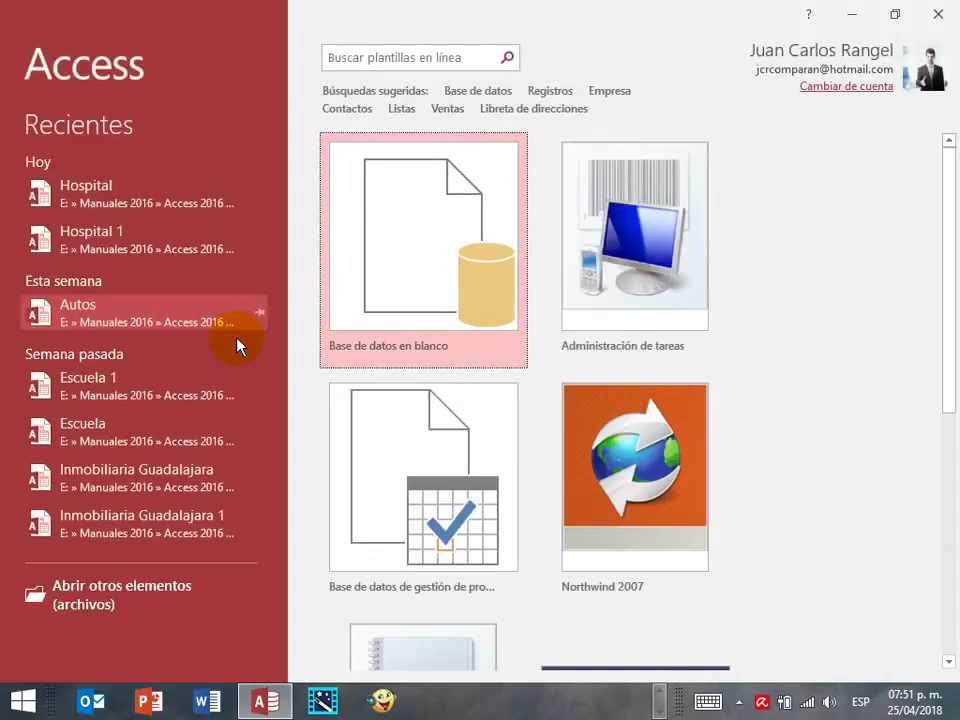
click(107, 196)
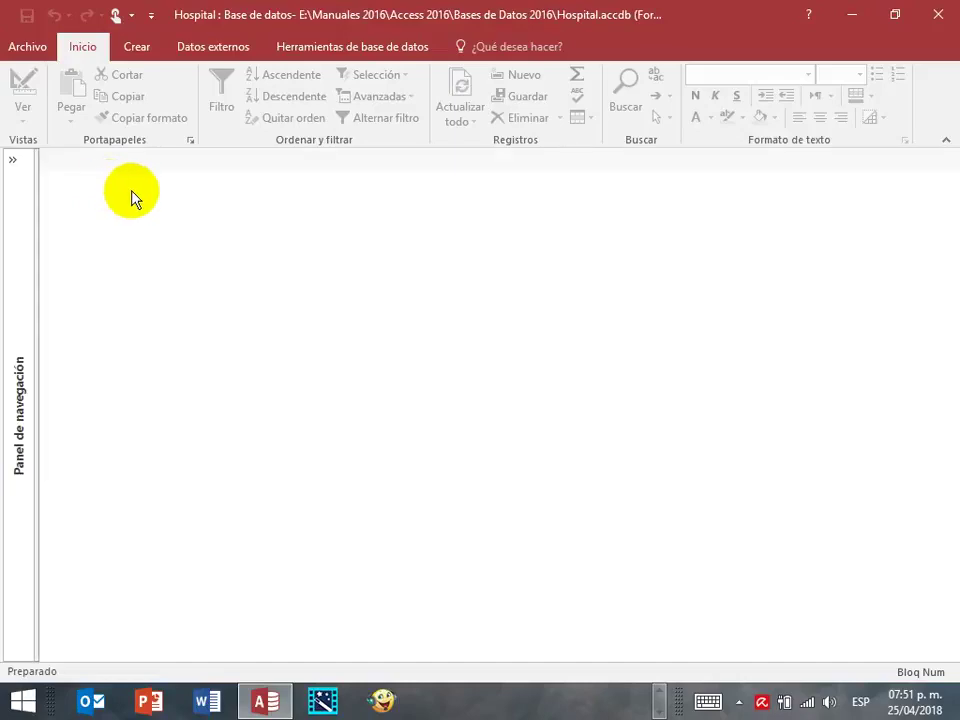
click(13, 162)
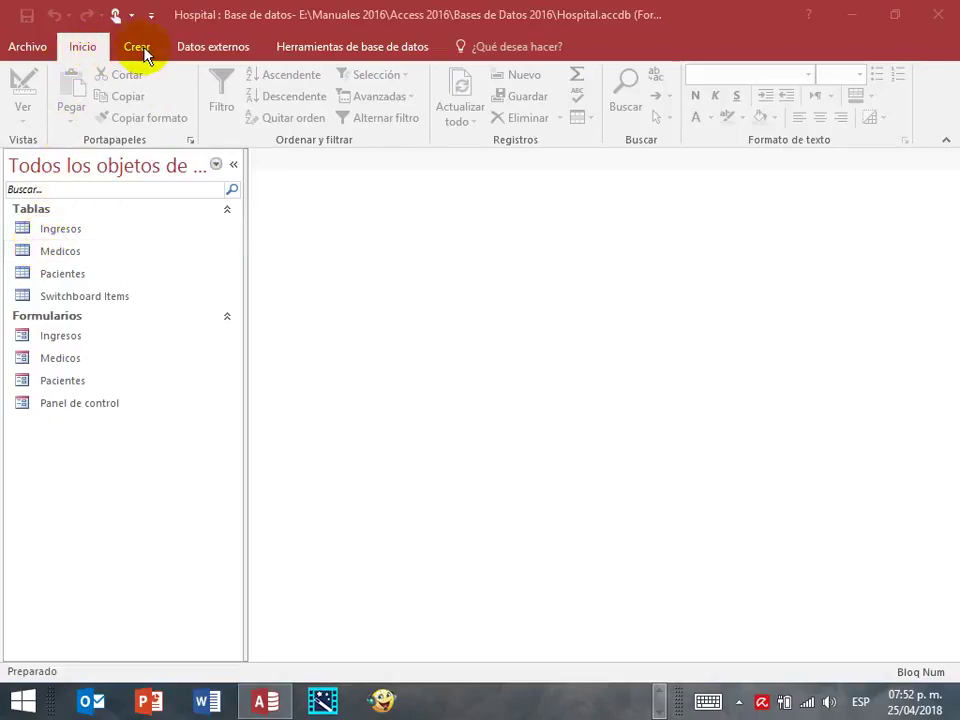
Step: Create a macro with an AbrirFormulario action that opens the Panel de control form
click(72, 410)
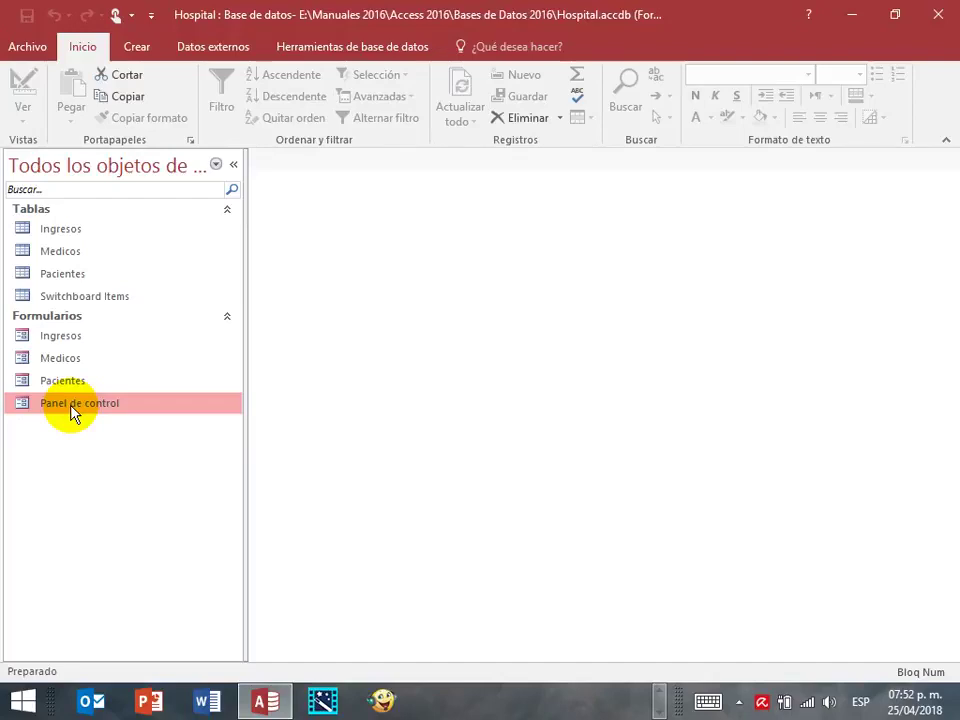
click(137, 47)
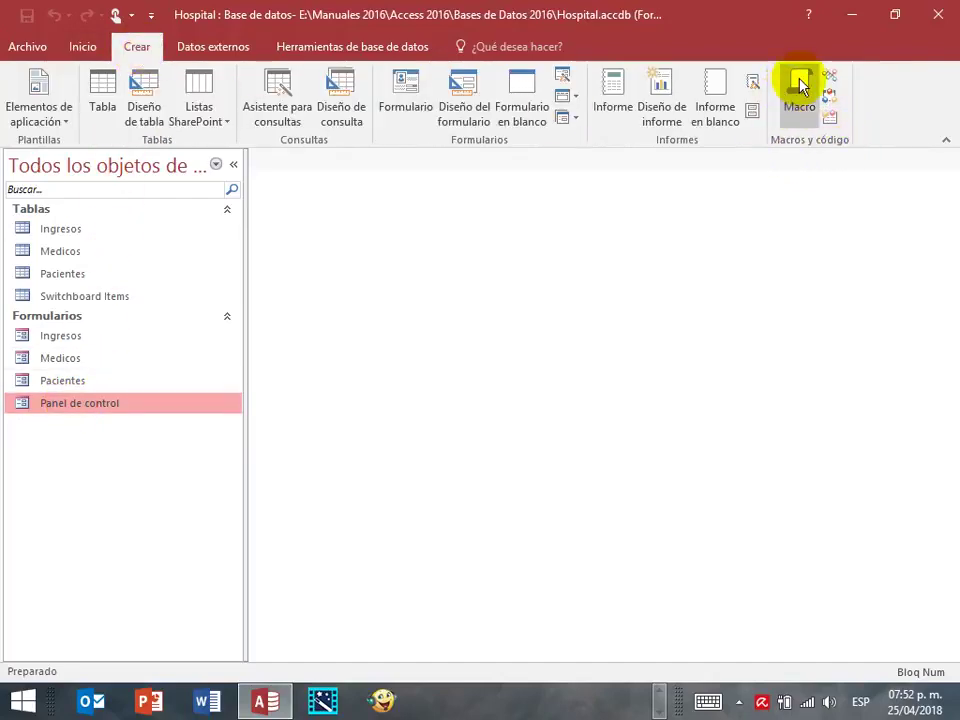
click(797, 112)
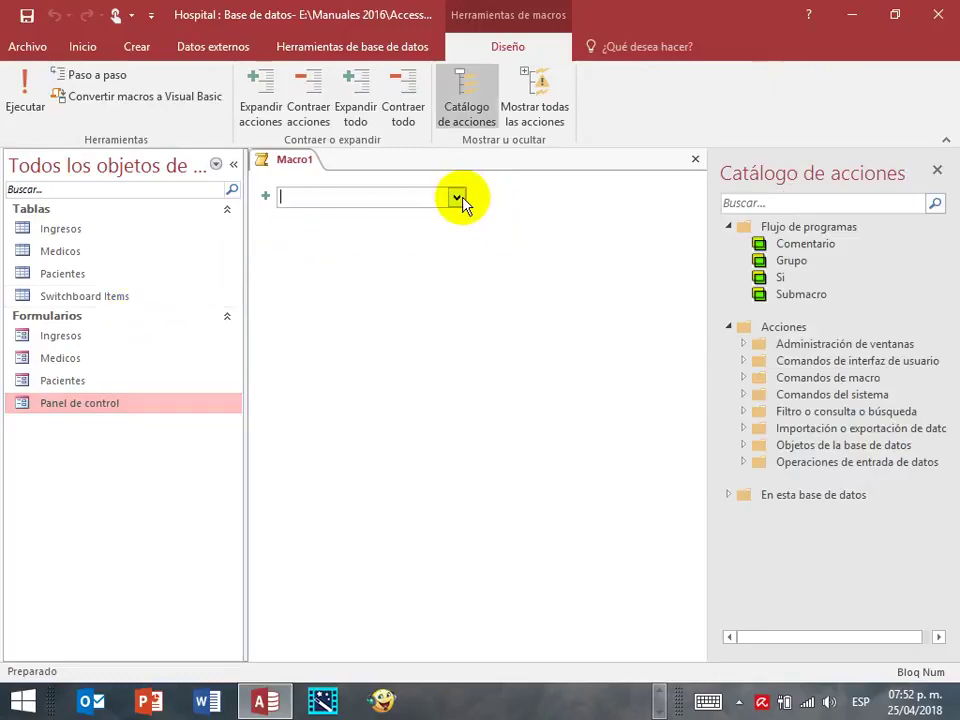
click(457, 198)
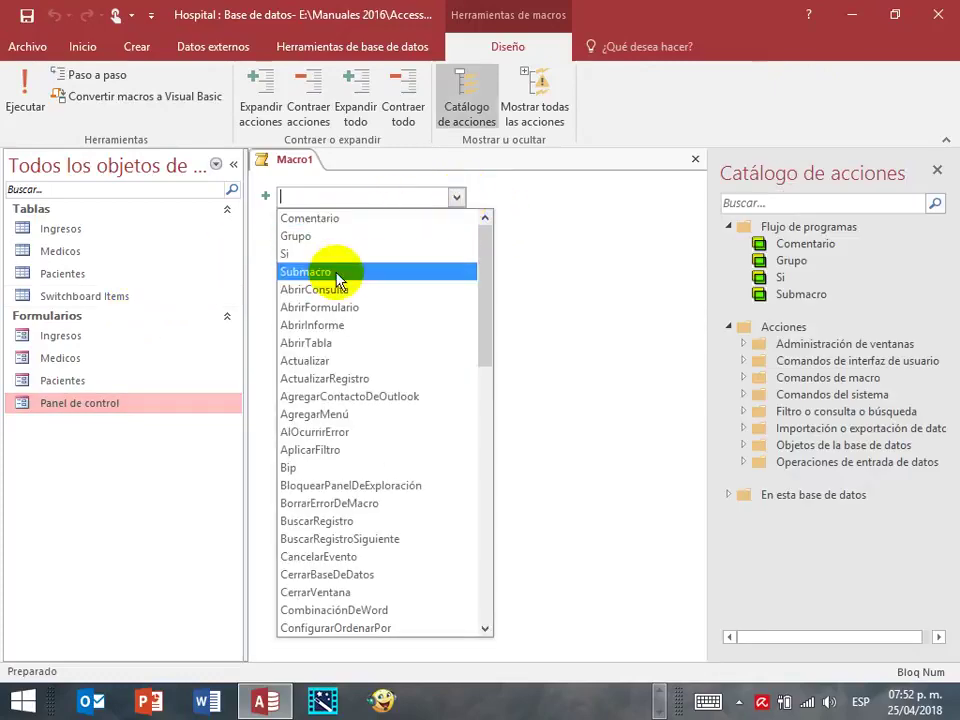
click(340, 308)
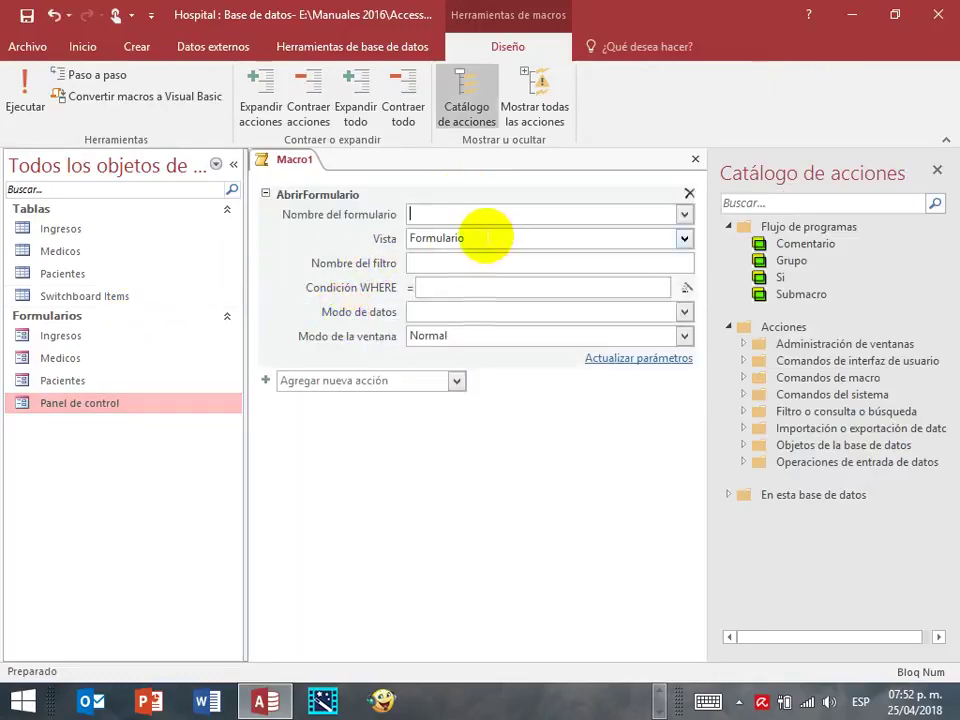
click(682, 216)
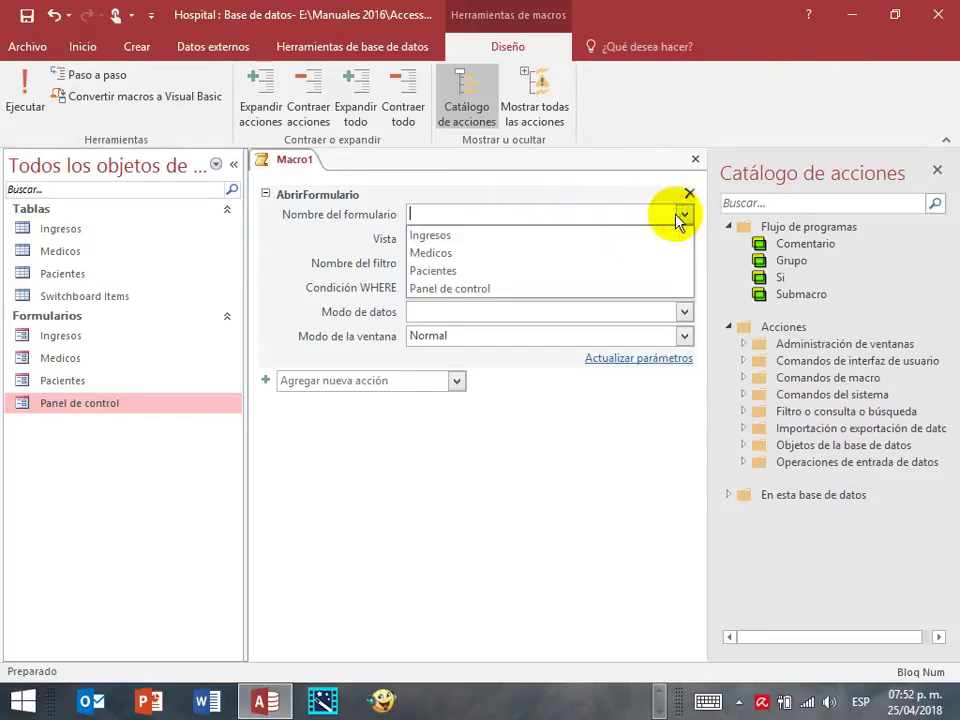
click(426, 292)
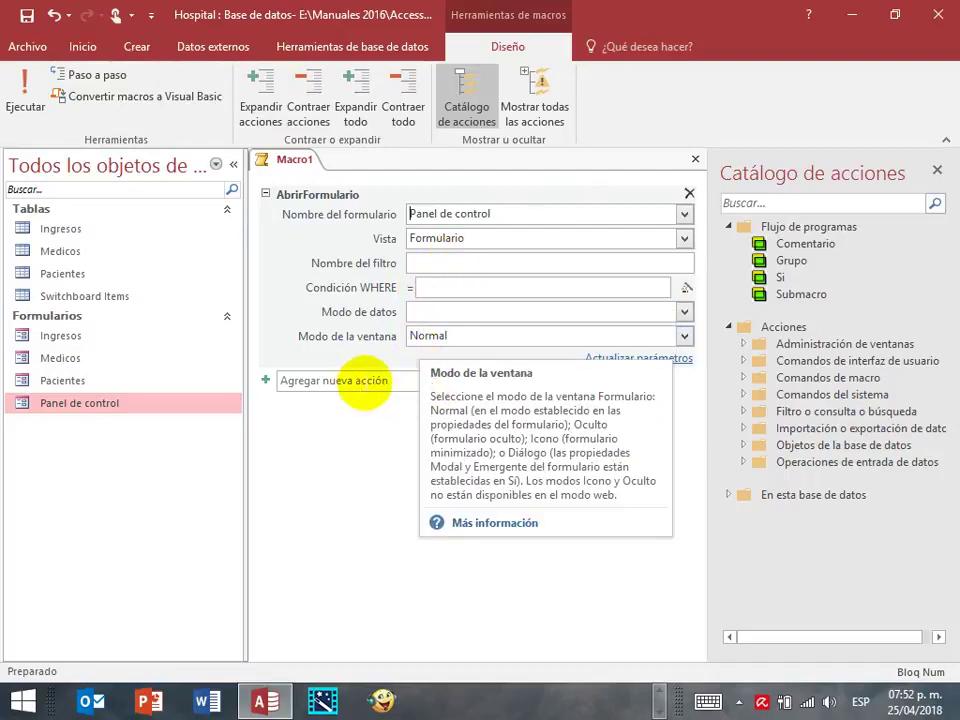
Step: Add a MaximizarVentana action below the AbrirFormulario action in the macro
click(455, 383)
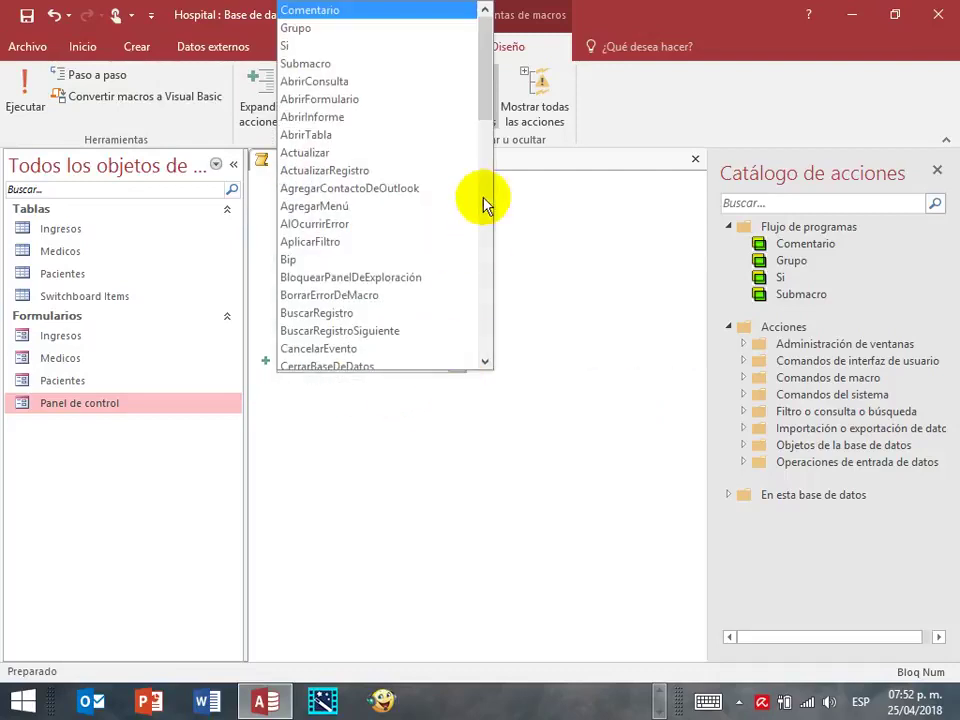
drag(486, 115, 499, 300)
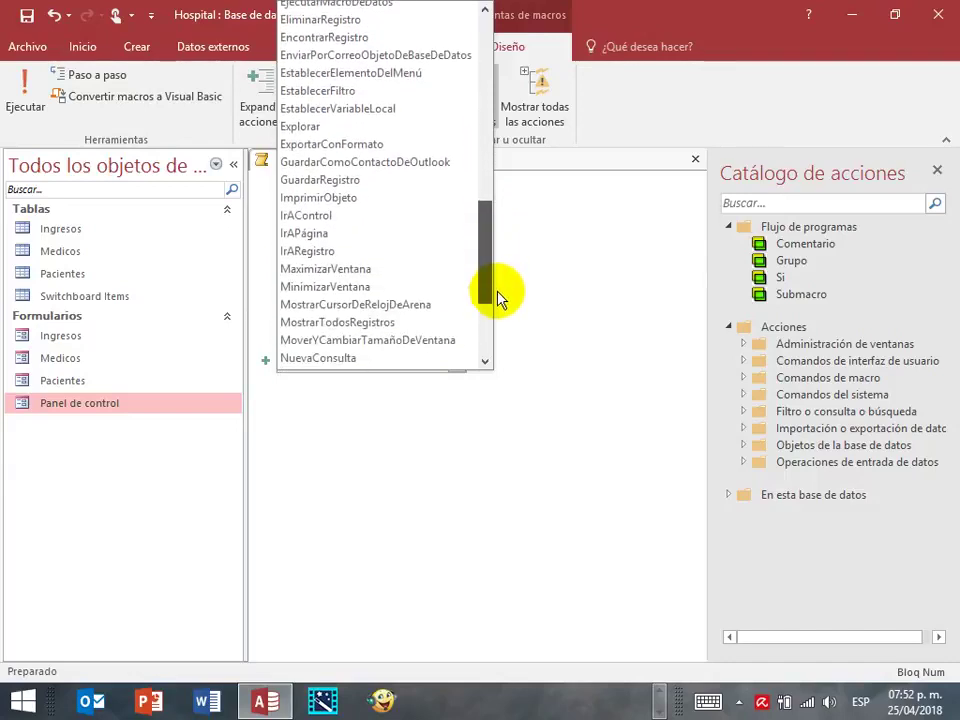
click(330, 268)
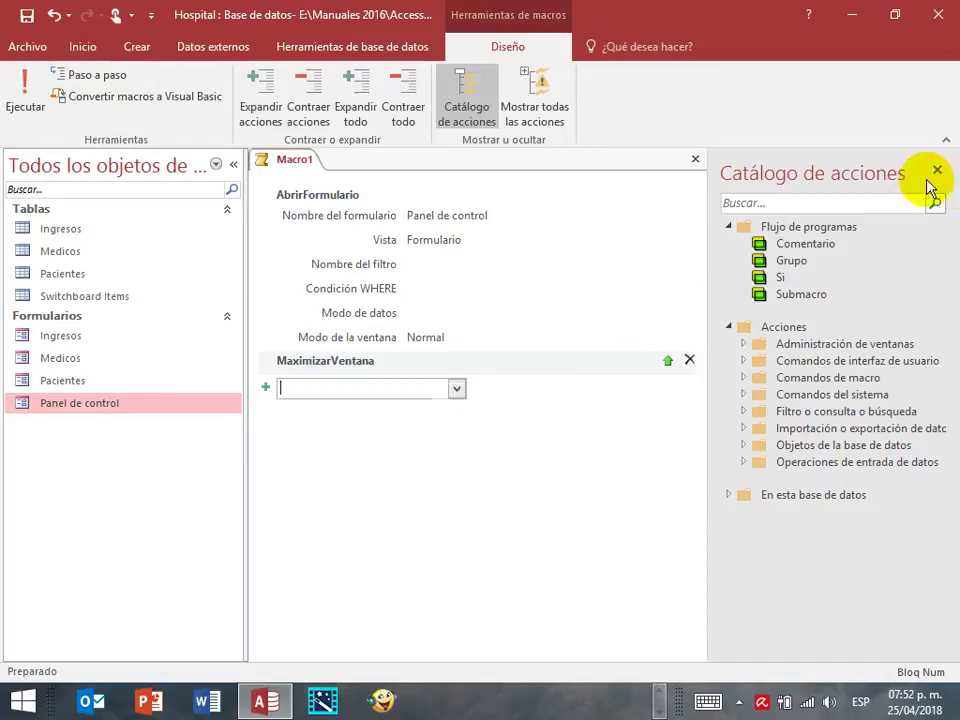
Step: Close the action catalog and the macro, saving the macro as Autoexec
click(937, 171)
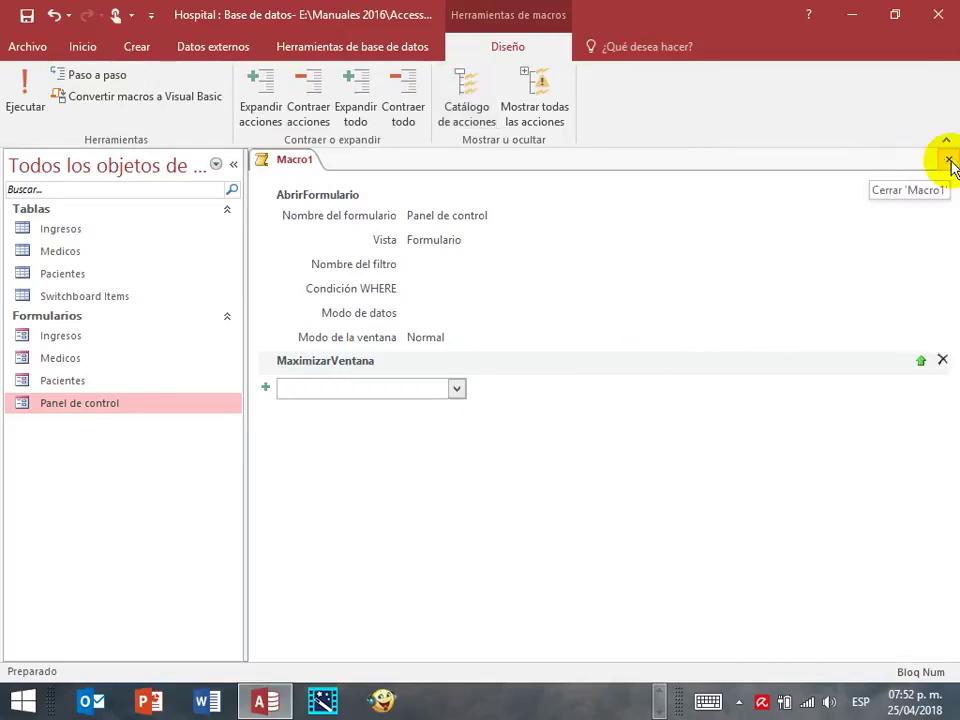
click(948, 160)
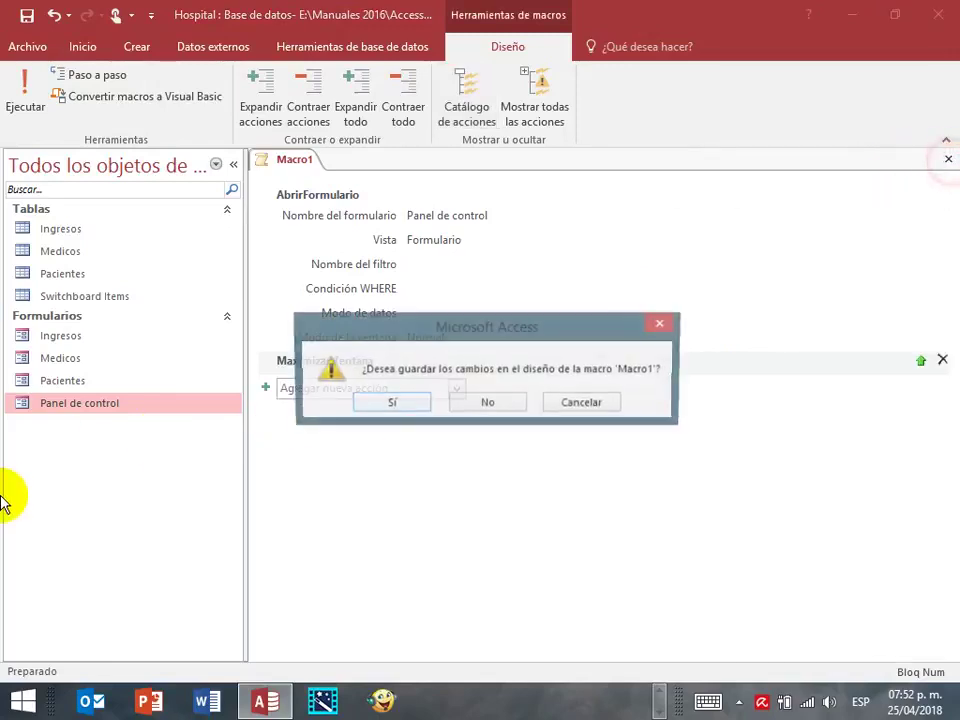
click(390, 405)
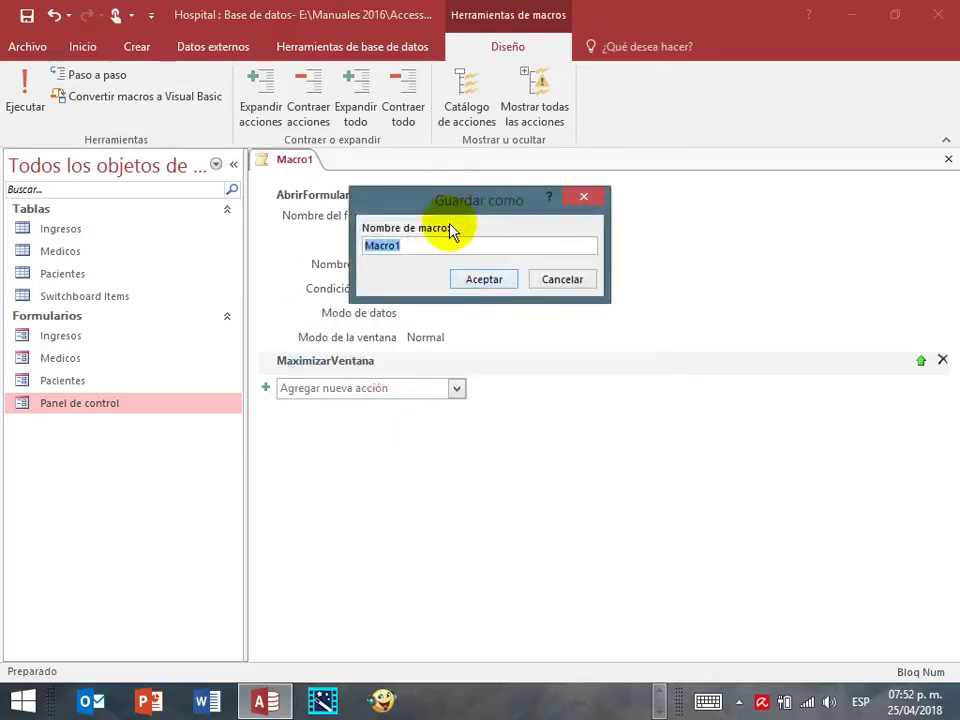
text(Autoexec)
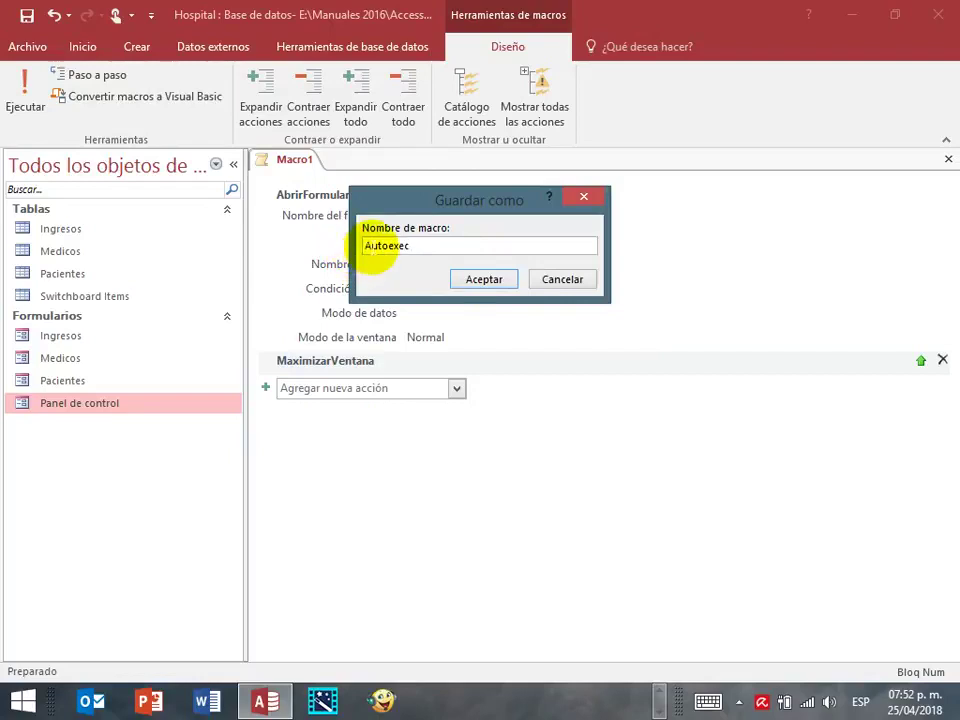
click(480, 280)
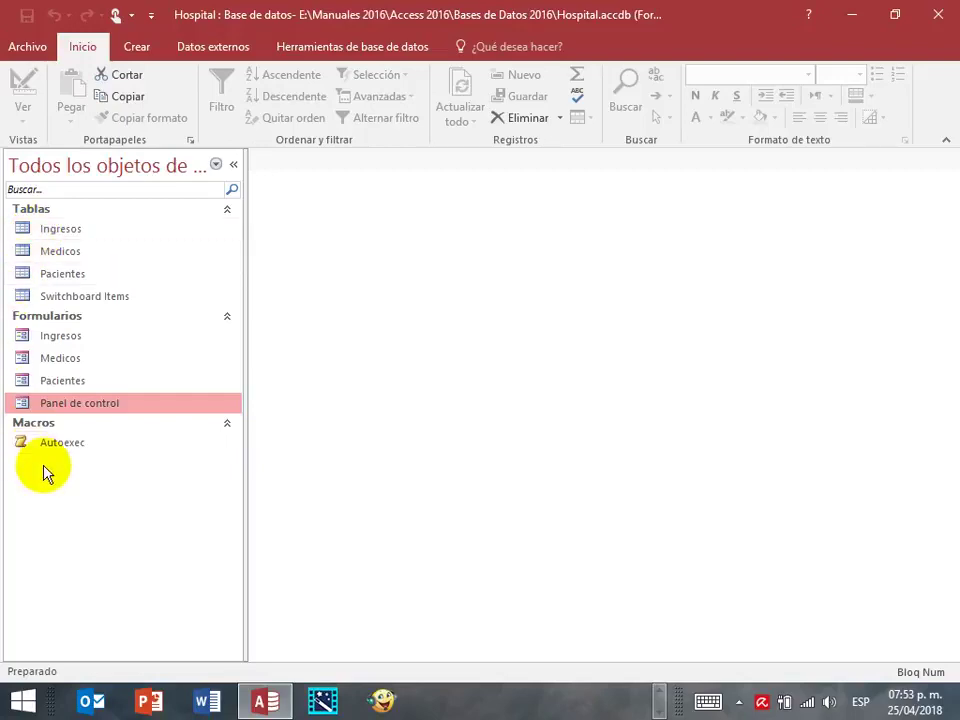
click(58, 452)
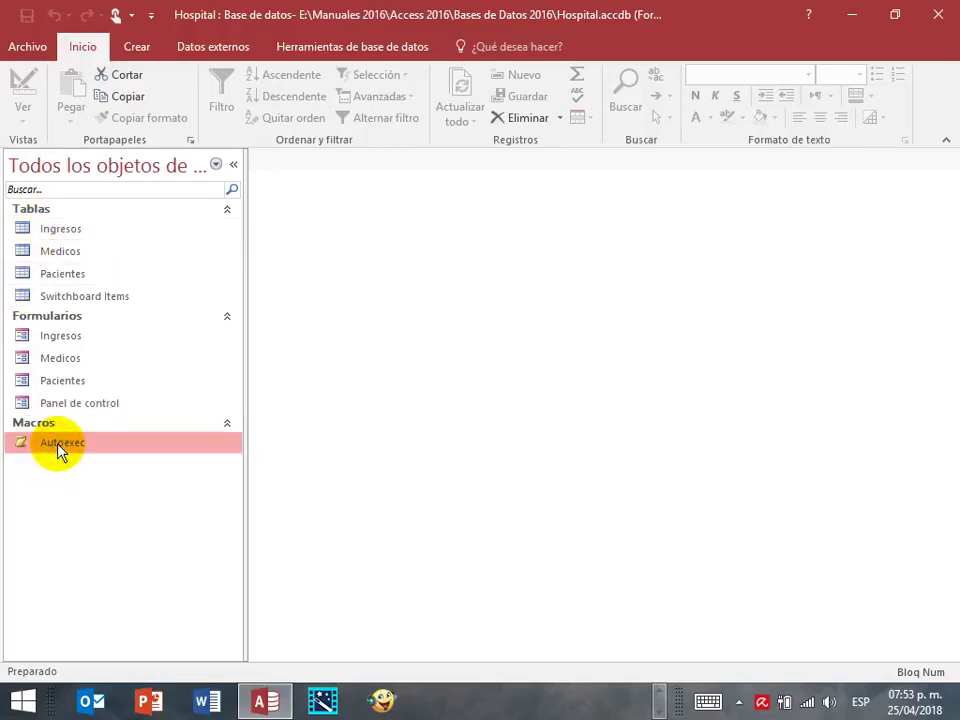
Step: Close the Hospital database and reopen it from the recent files to test the Autoexec macro
click(29, 50)
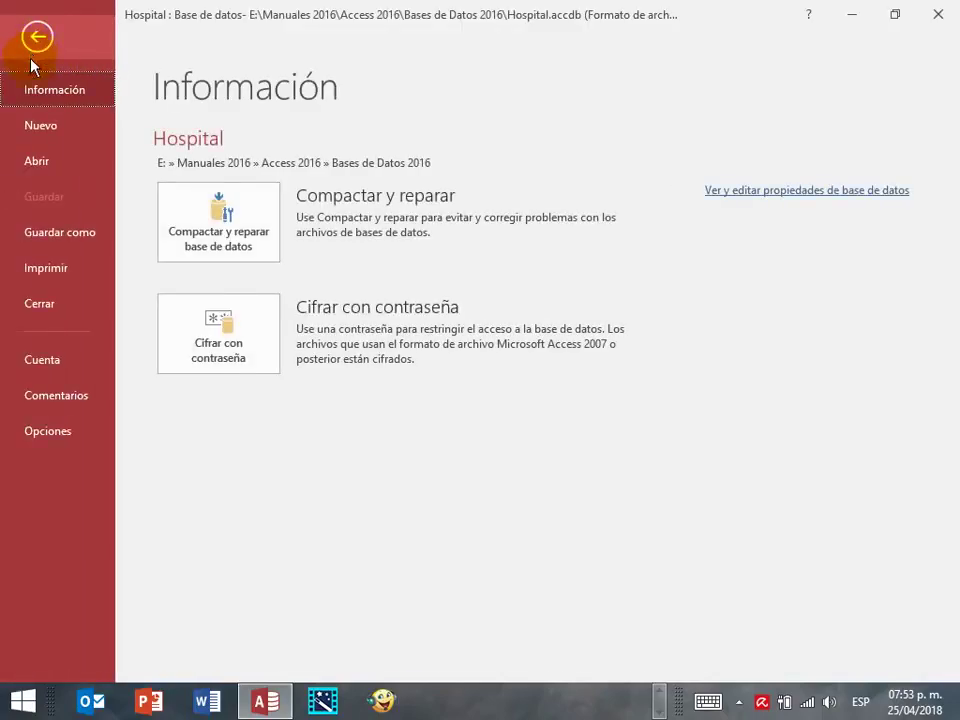
click(32, 301)
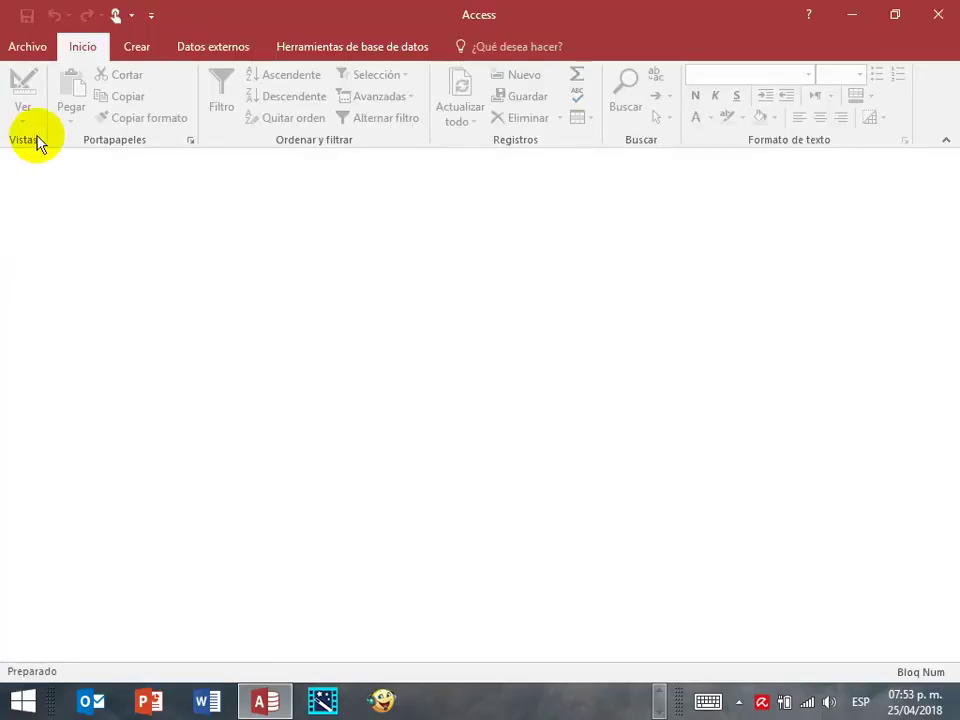
click(29, 53)
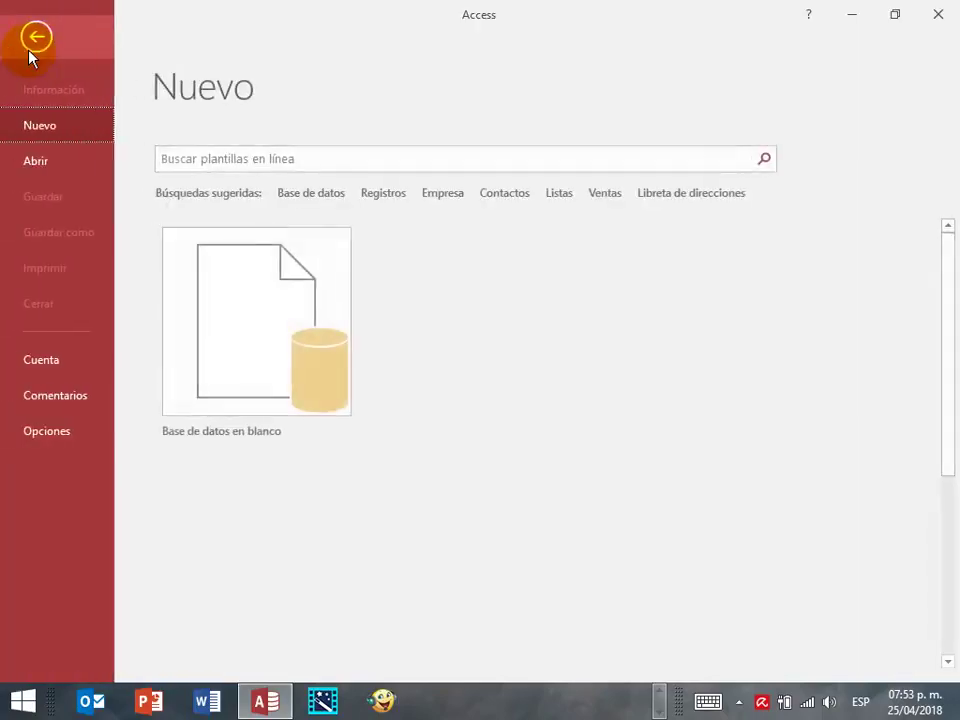
click(42, 160)
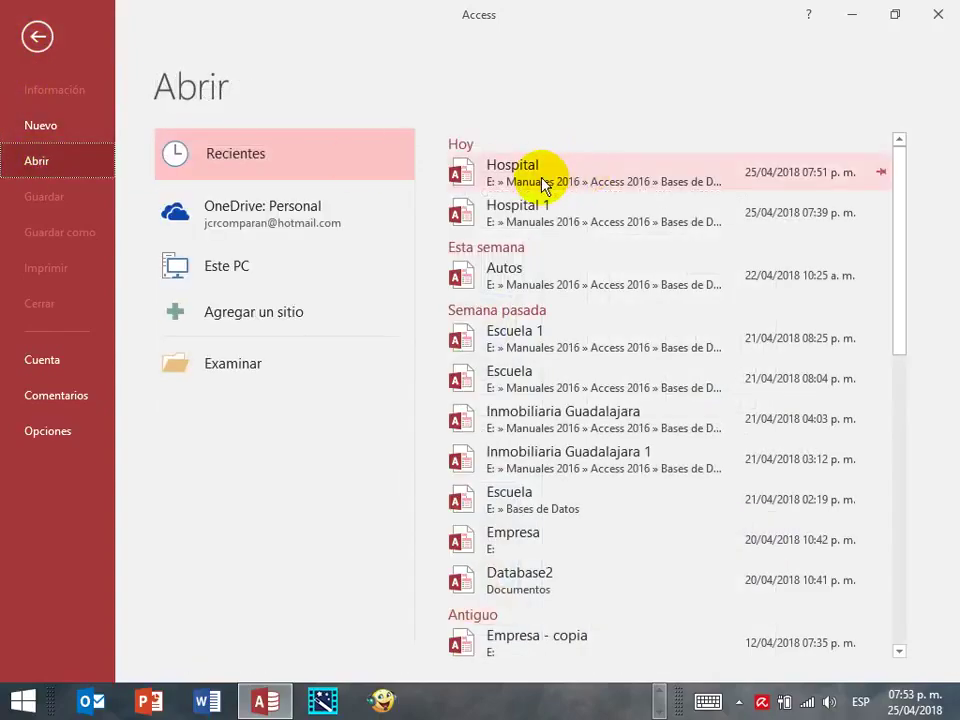
click(512, 172)
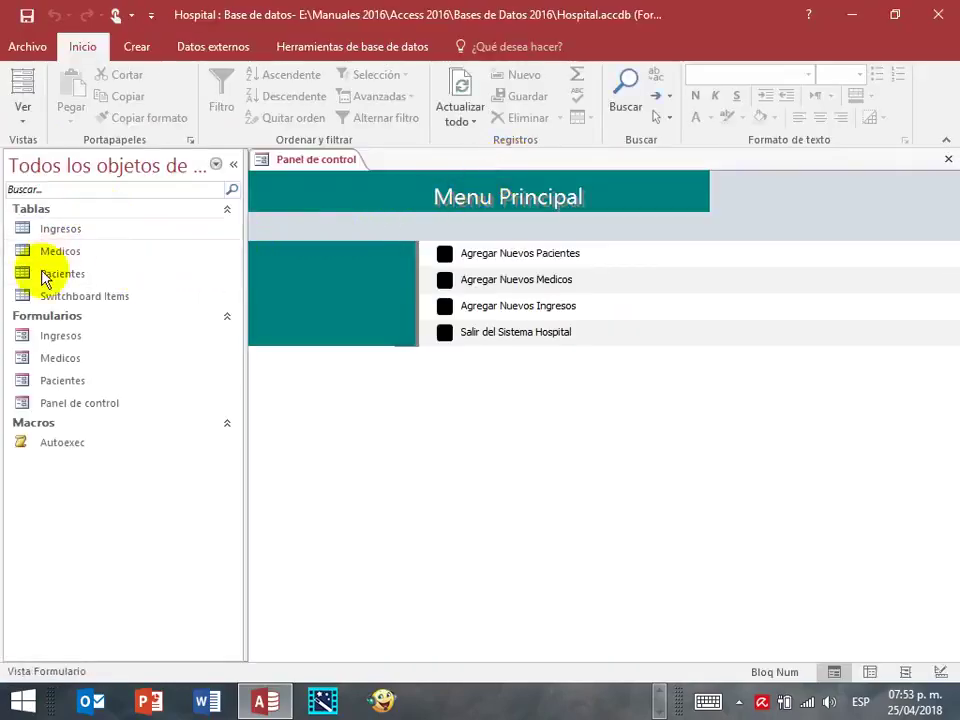
Step: Test the Agregar Nuevos Pacientes and Agregar Nuevos Medicos items of the Menu Principal, closing each opened form
click(64, 448)
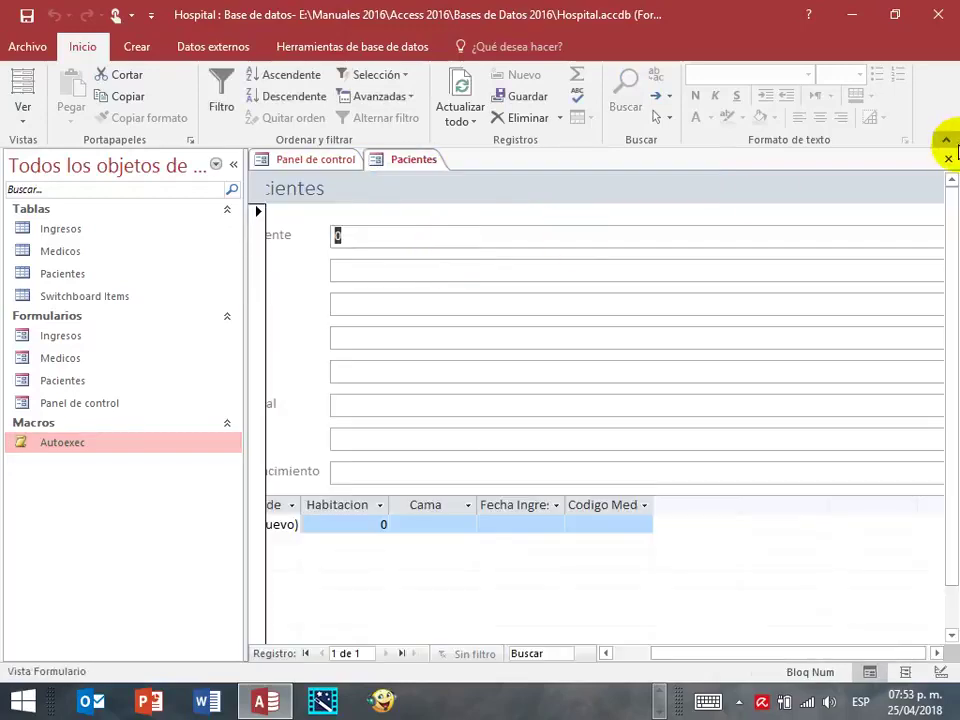
click(948, 162)
click(445, 279)
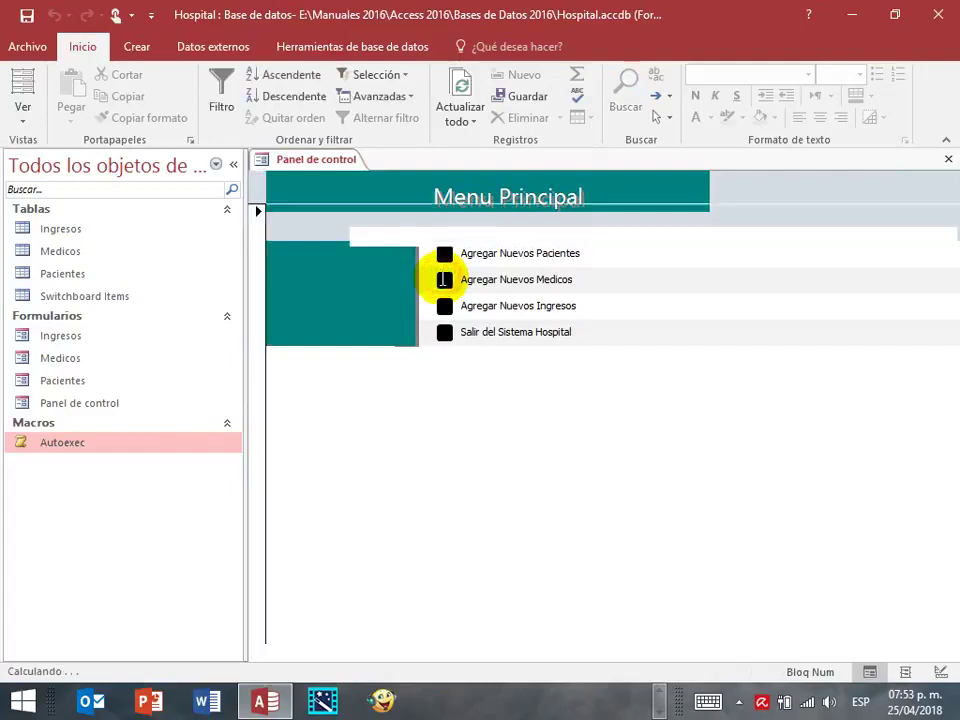
click(948, 159)
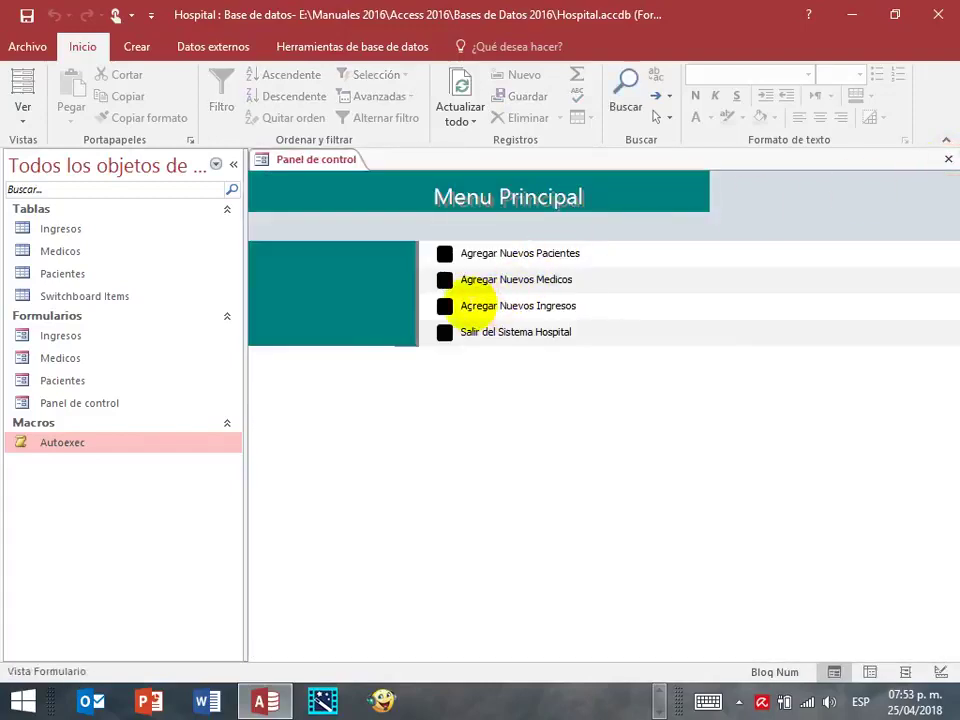
Step: Test the Agregar Nuevos Ingresos item of the Menu Principal and close the Ingresos form it opens
click(445, 305)
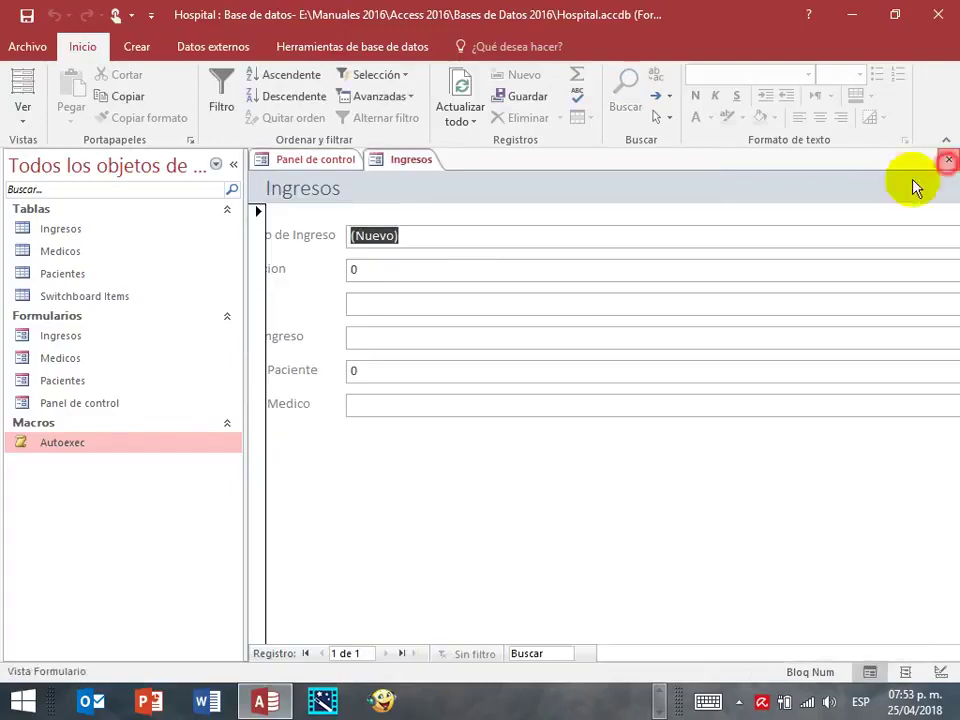
click(948, 159)
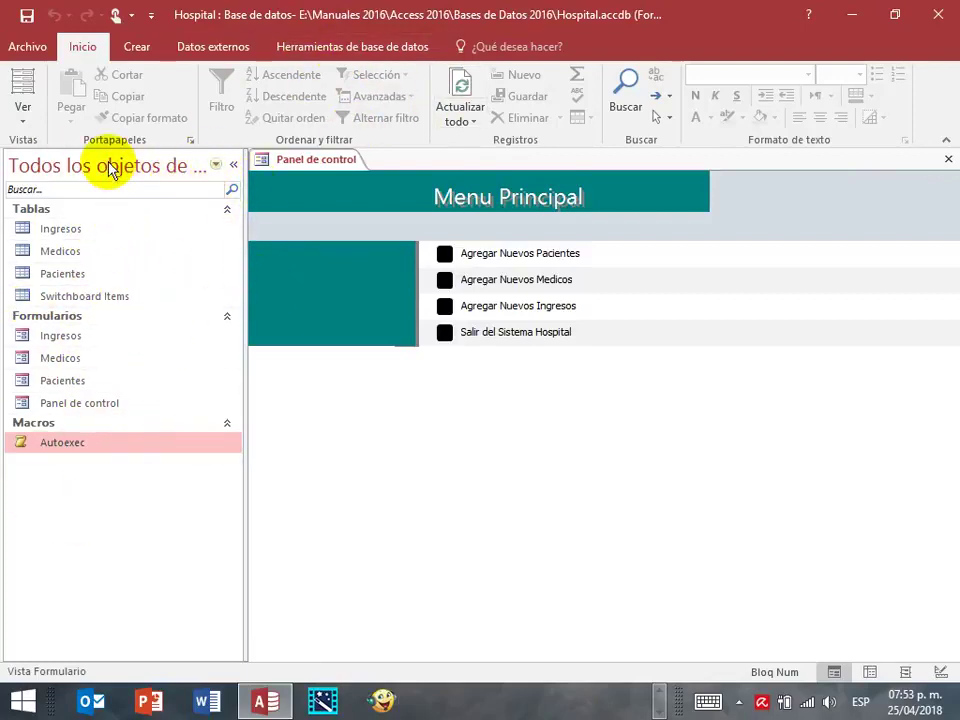
Step: Collapse and re-expand the navigation pane twice
click(234, 166)
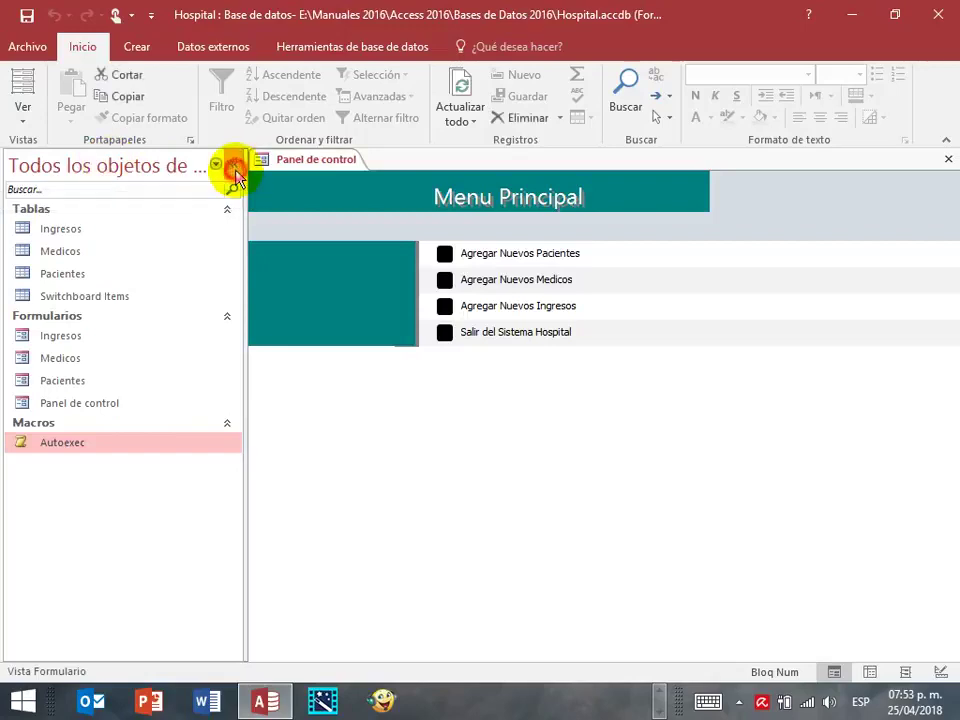
click(12, 163)
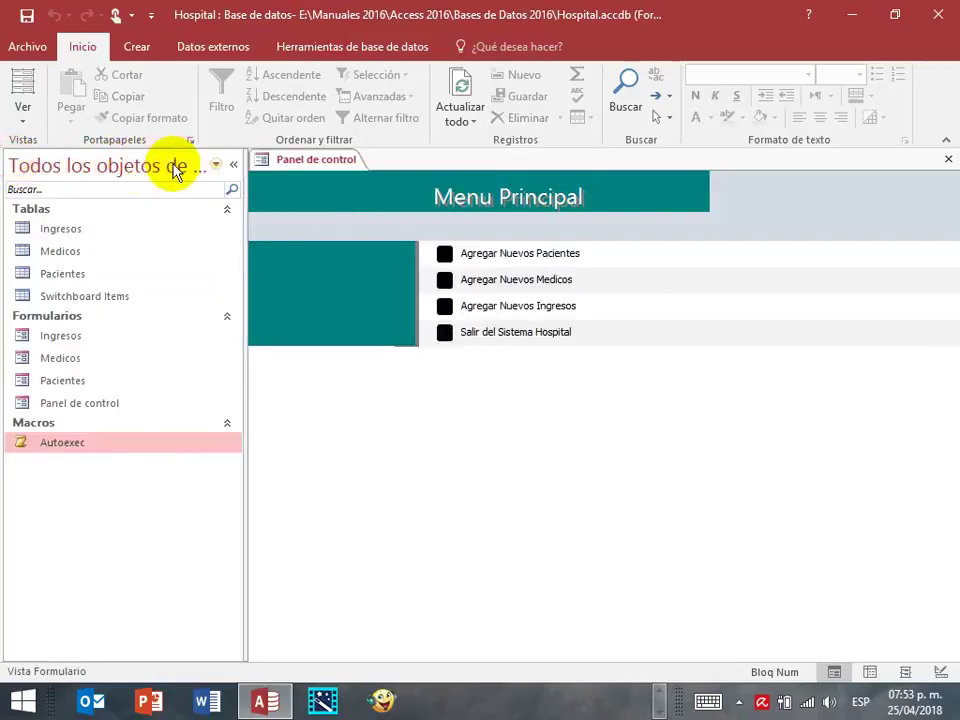
click(235, 166)
click(12, 163)
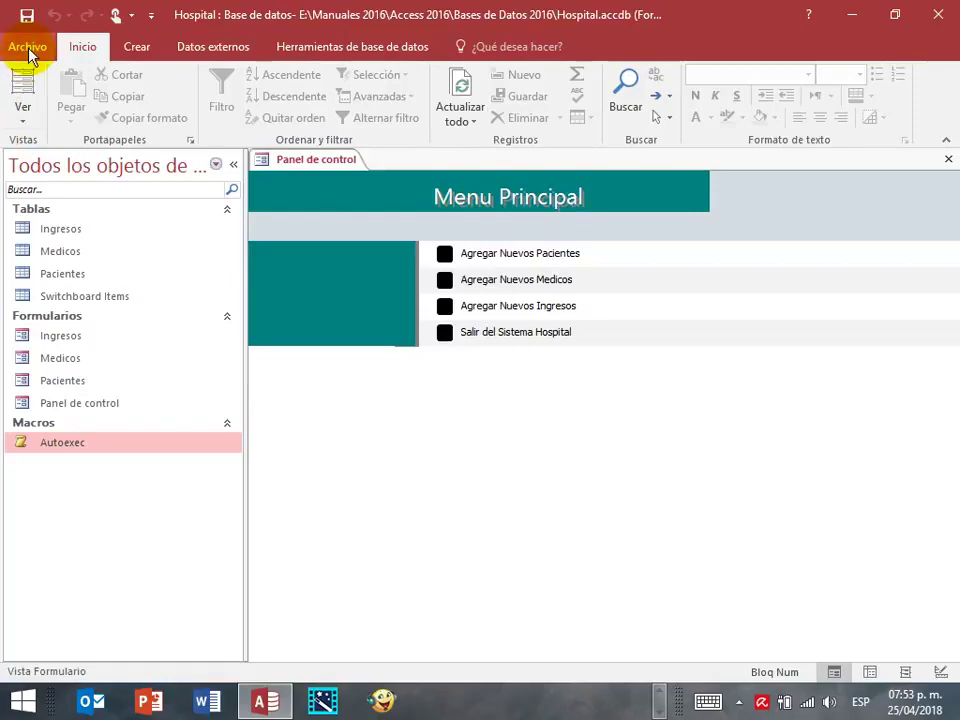
Step: In the current database options, turn off Mostrar barra de estado and Mostrar panel de navegación
click(29, 50)
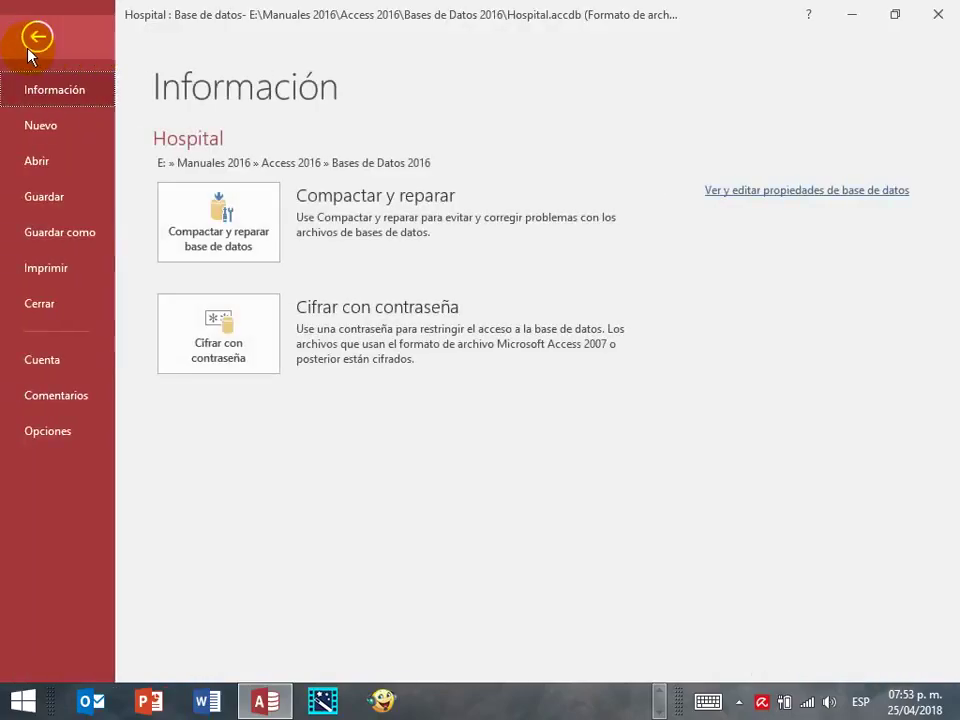
click(52, 440)
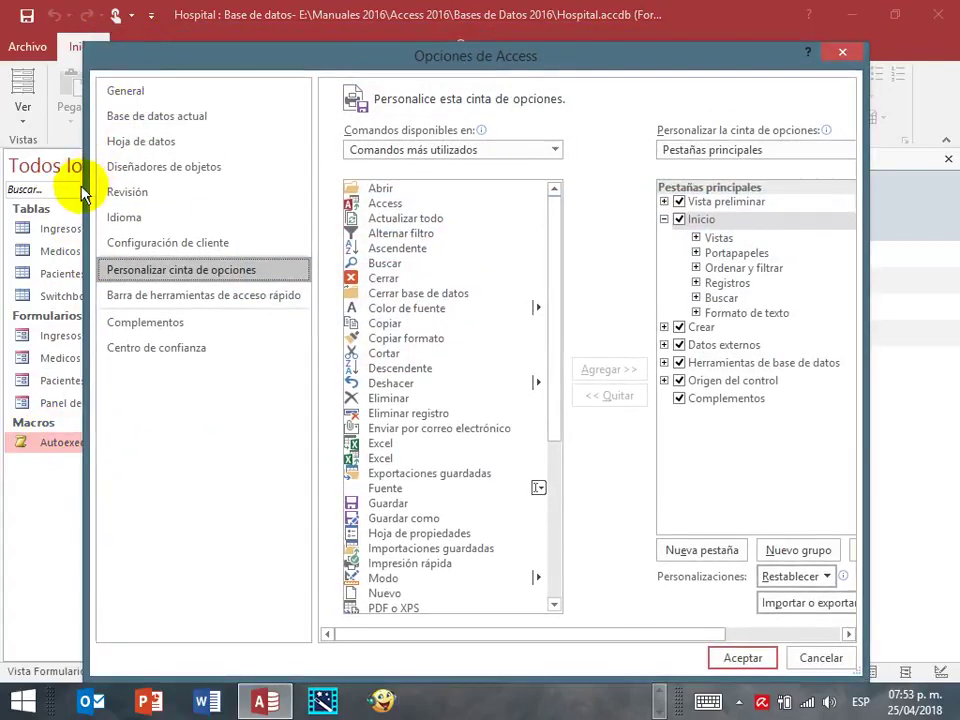
click(126, 121)
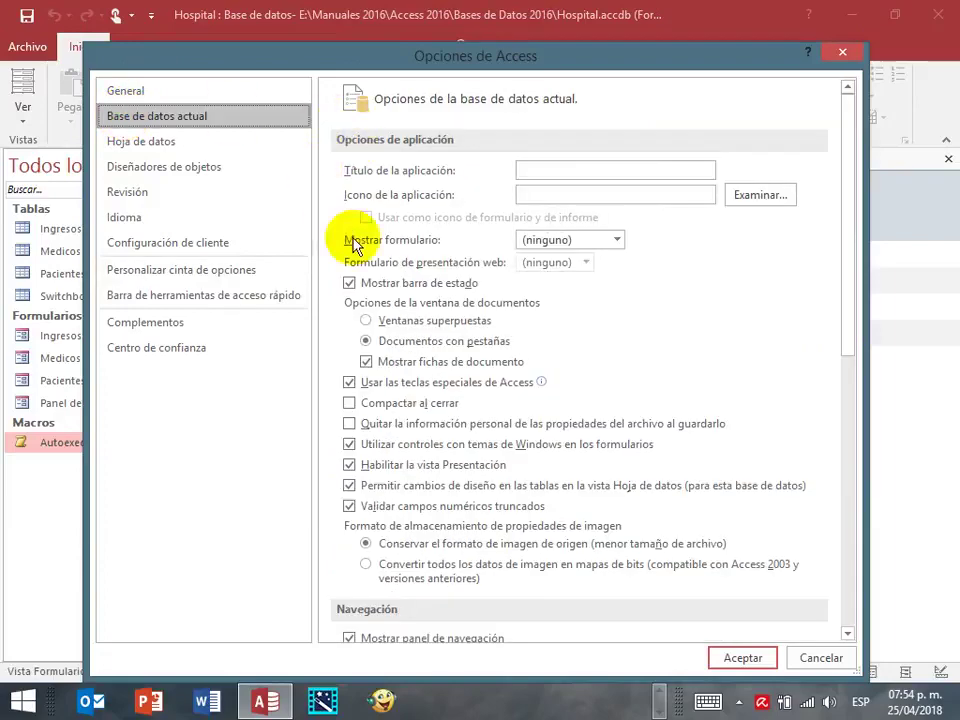
click(350, 285)
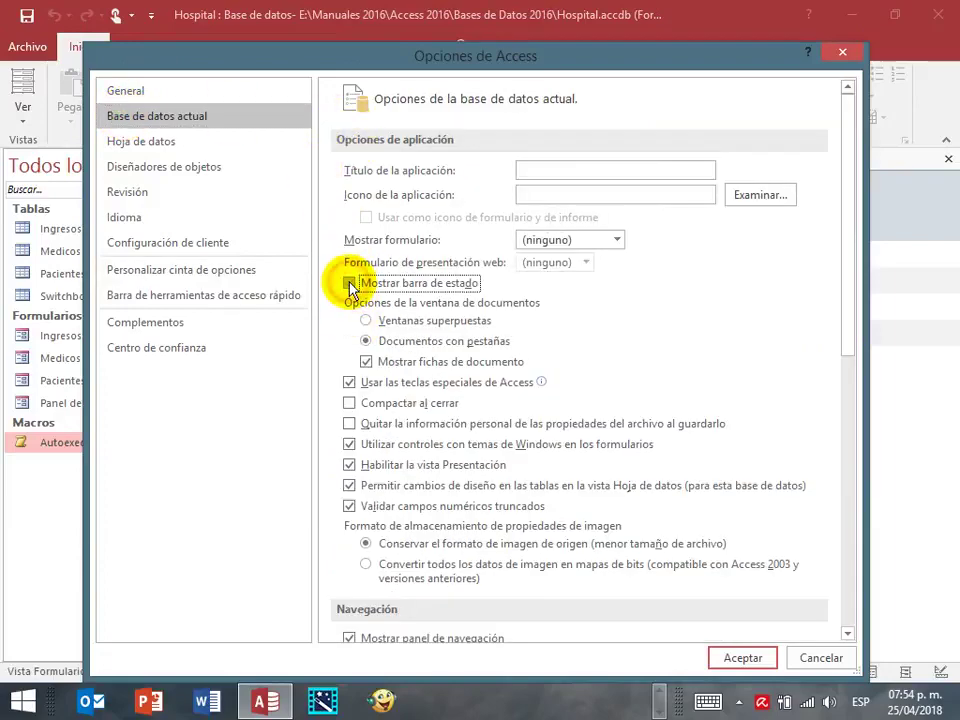
click(848, 340)
drag(848, 342, 836, 407)
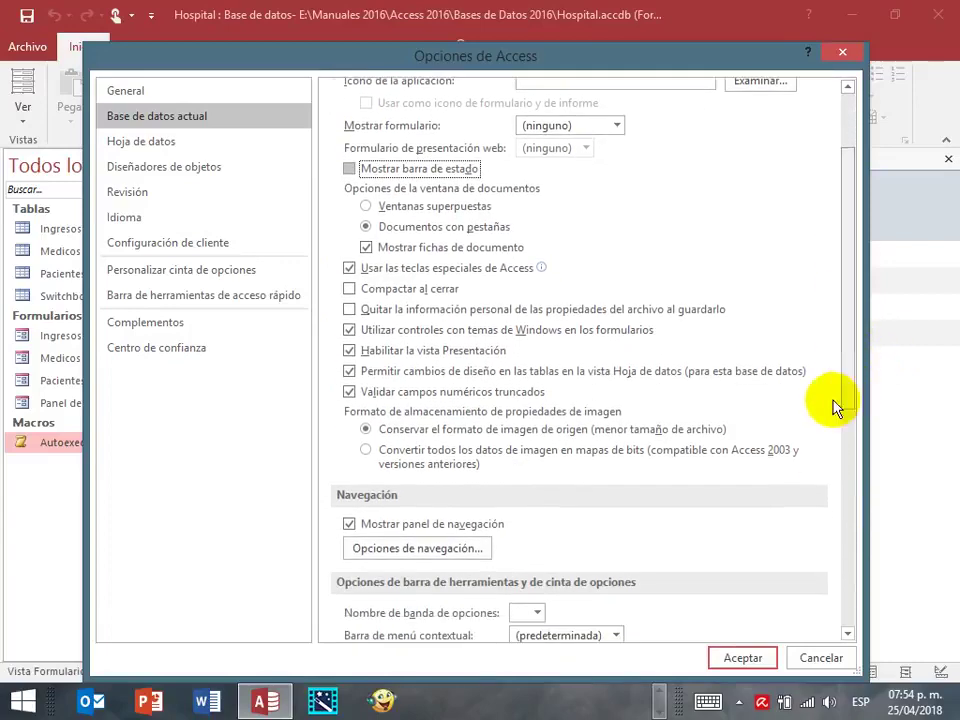
click(352, 526)
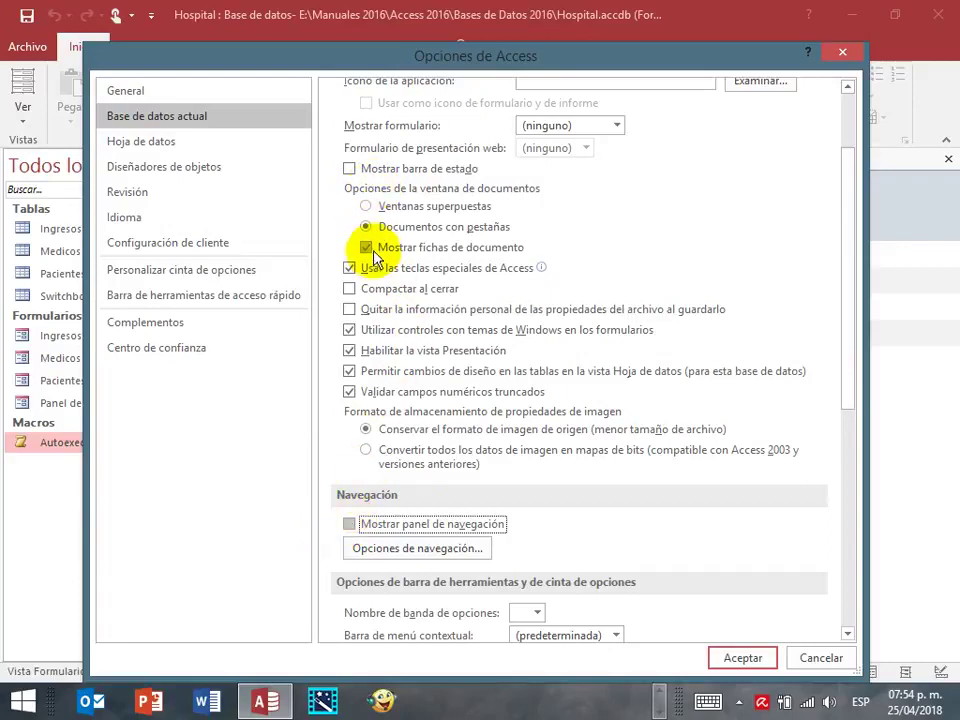
Step: Set the document window option to Ventanas superpuestas and apply the current database options
click(476, 255)
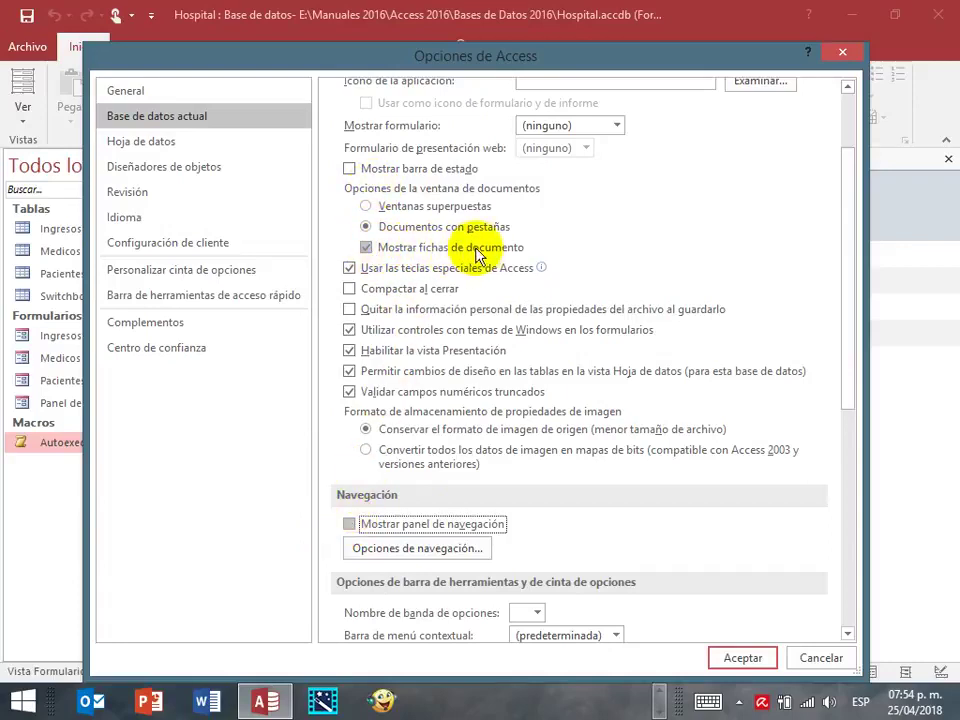
click(367, 206)
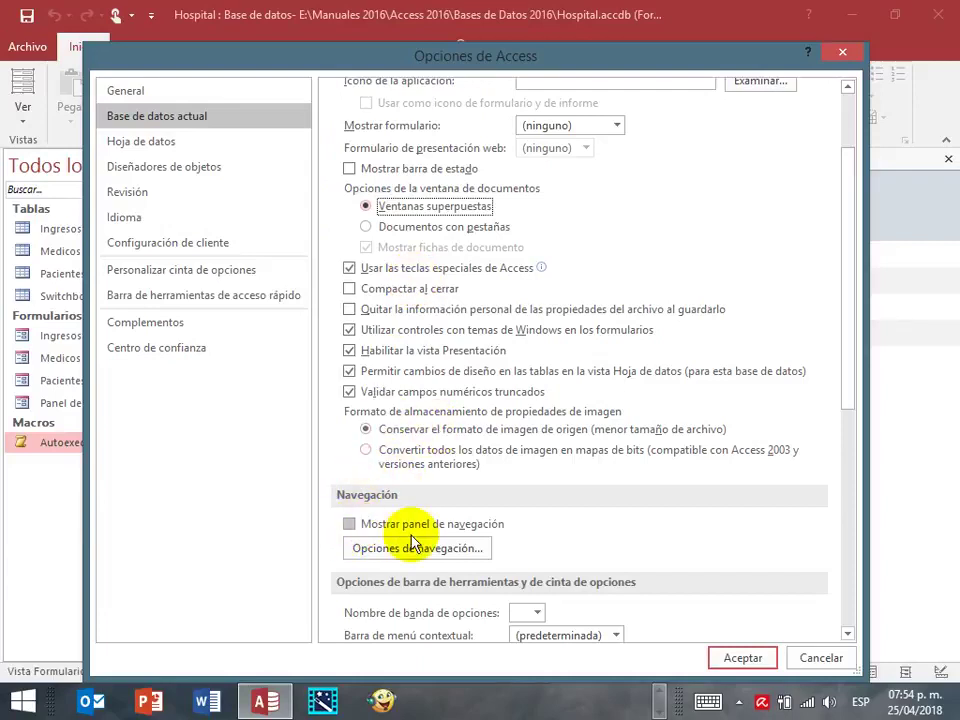
click(746, 660)
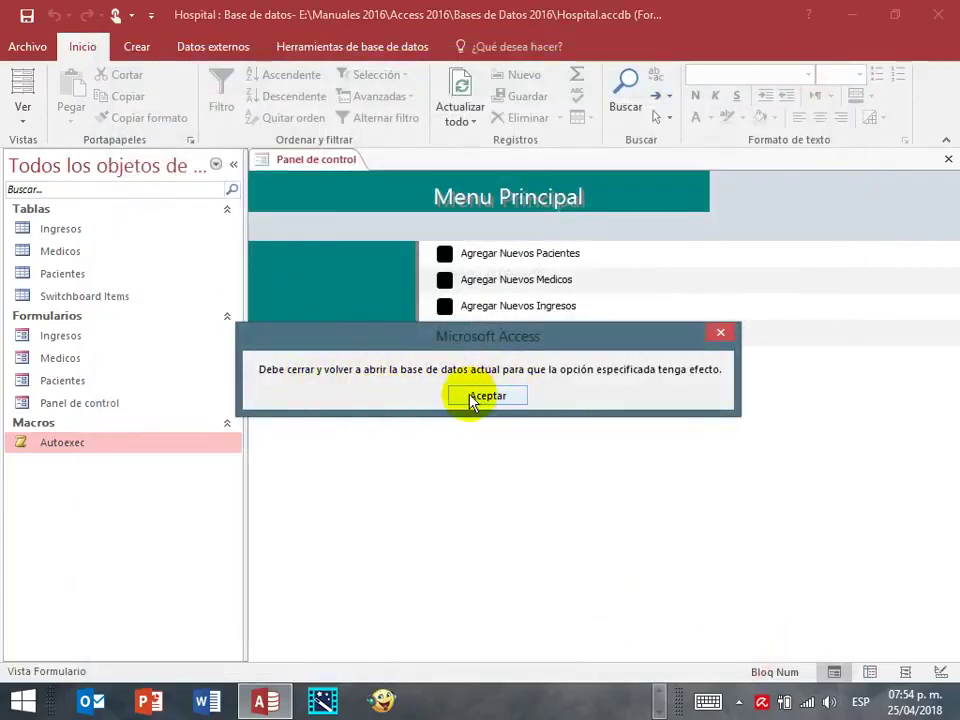
click(472, 397)
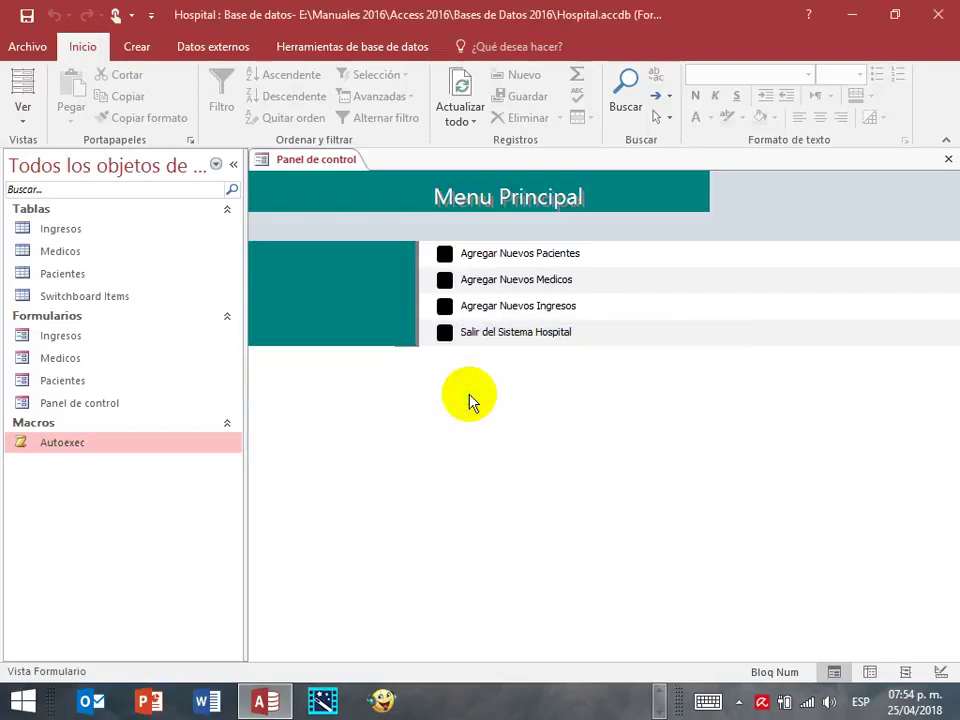
Step: Close the Hospital database and reopen it from the recent files to apply the new startup options
click(27, 47)
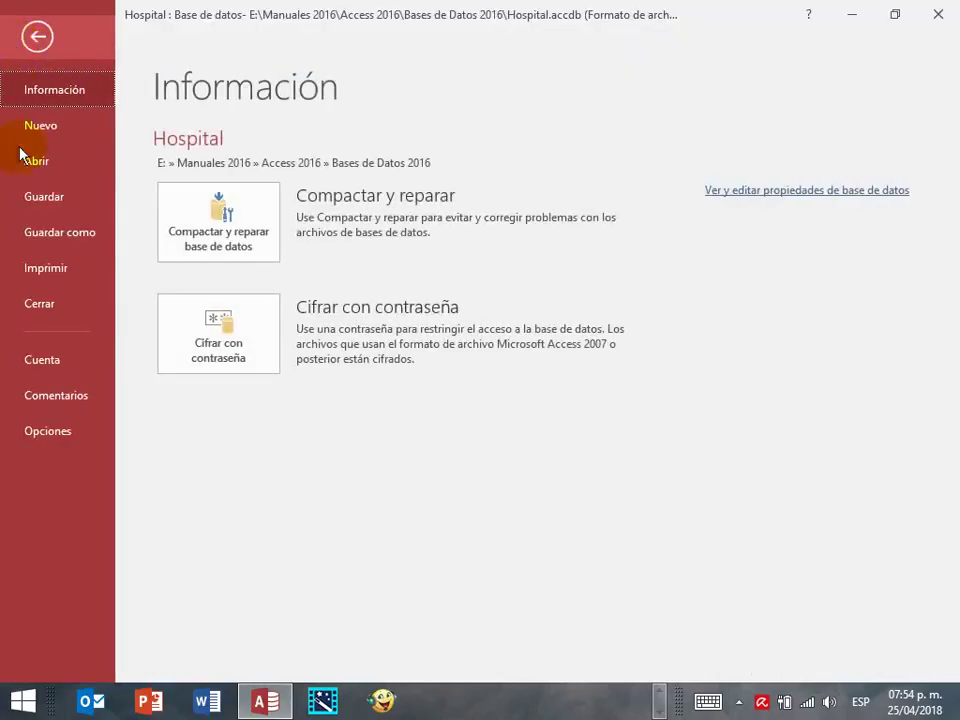
click(41, 306)
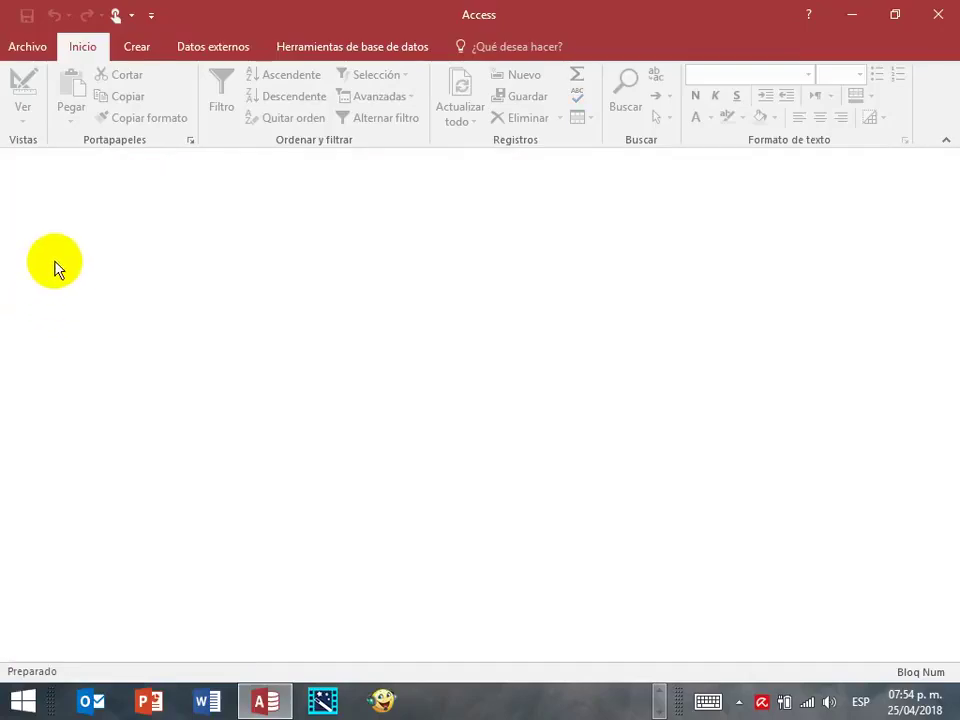
click(22, 46)
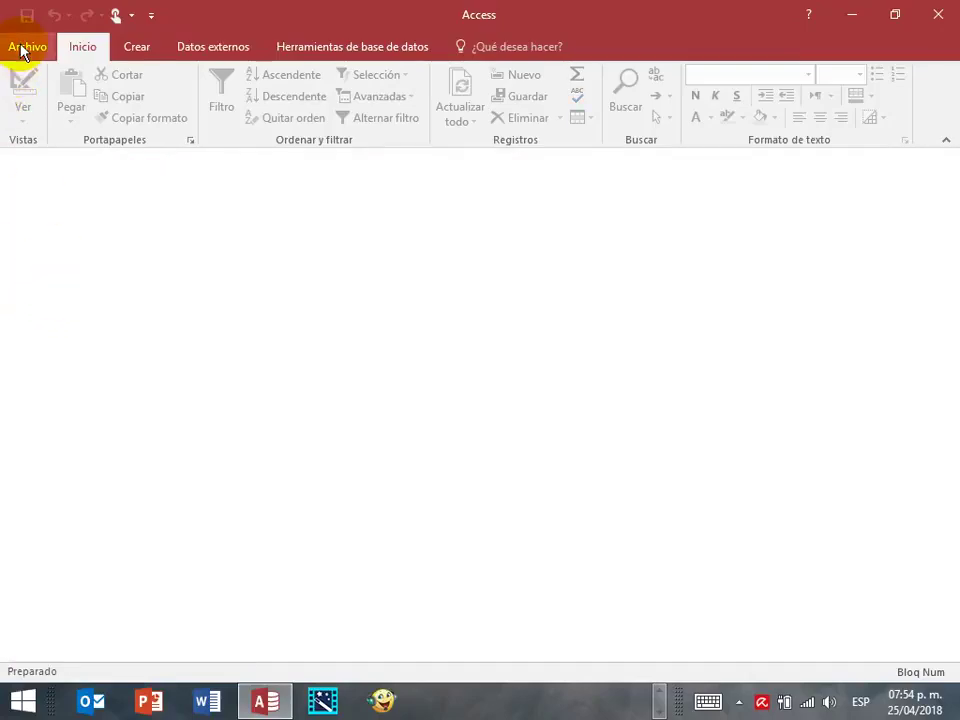
click(48, 165)
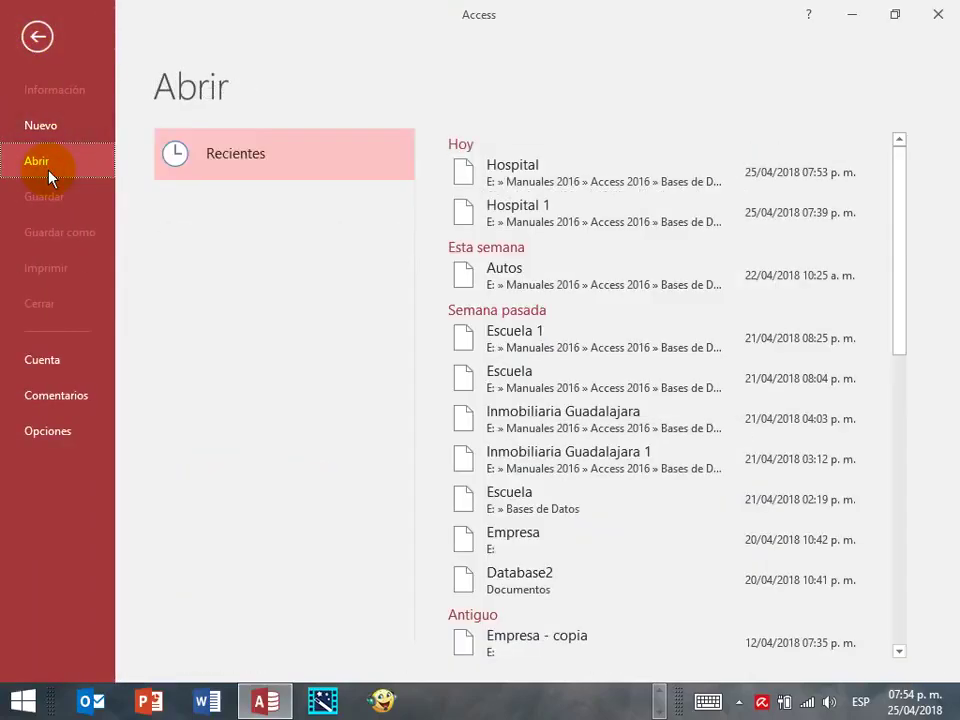
click(521, 182)
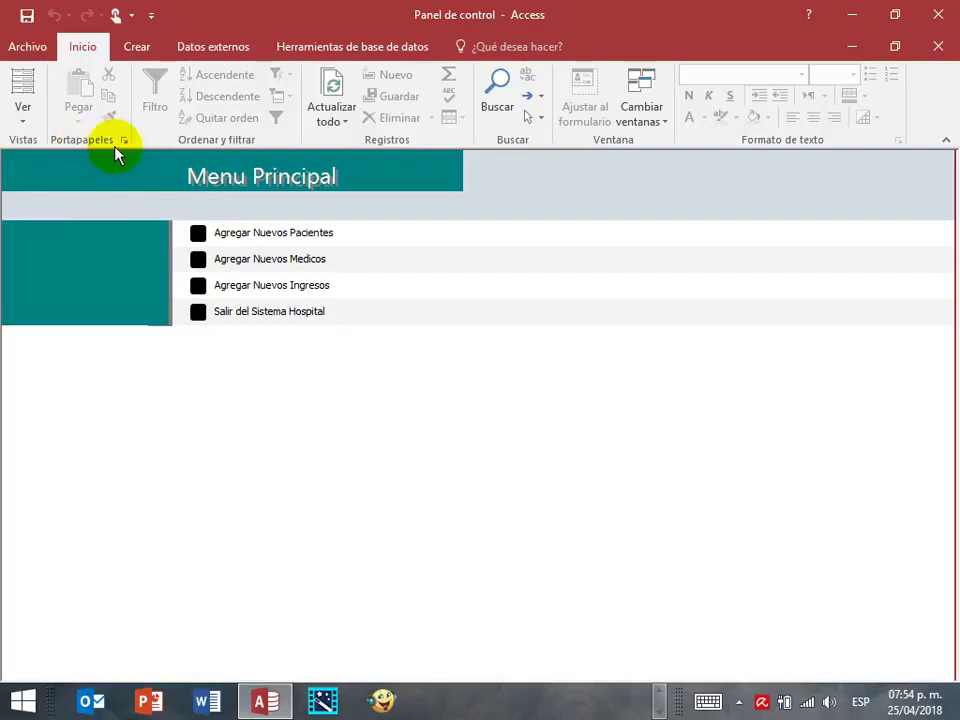
Step: Collapse the ribbon so only its tab names show above the Menu Principal
right_click(436, 97)
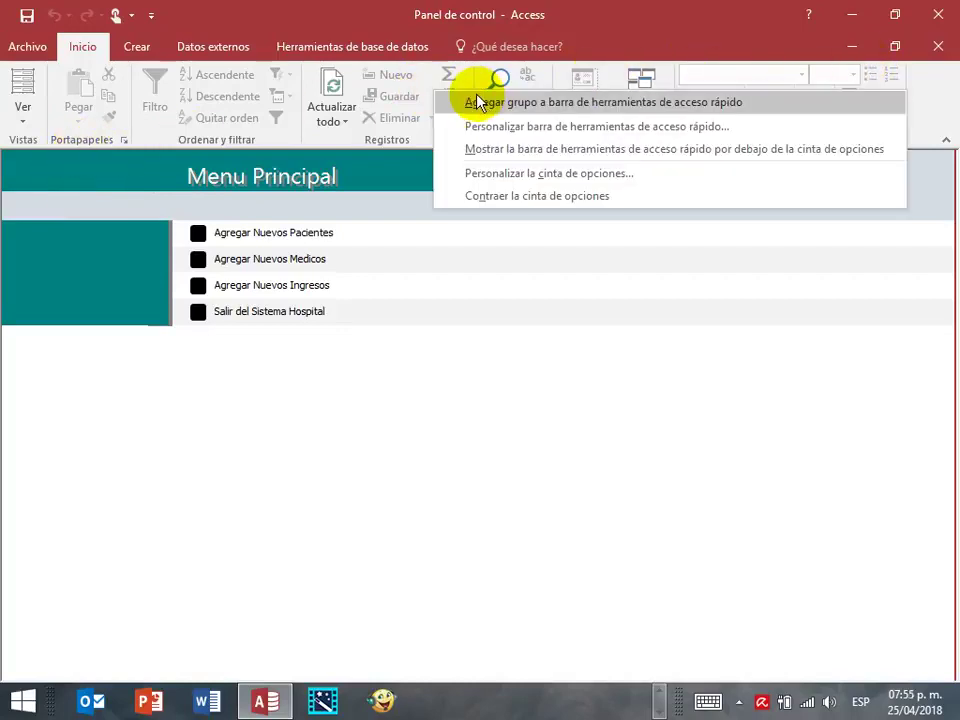
click(492, 196)
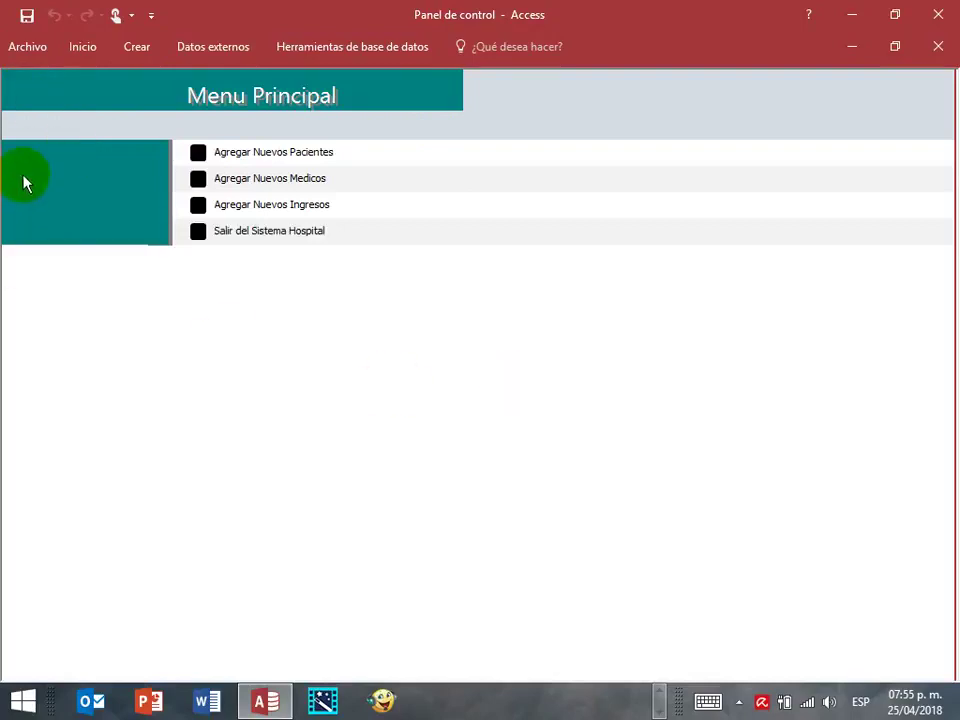
Step: In the Trust Center's message bar settings, choose No mostrar nunca información sobre contenido bloqueado and accept the options
click(24, 58)
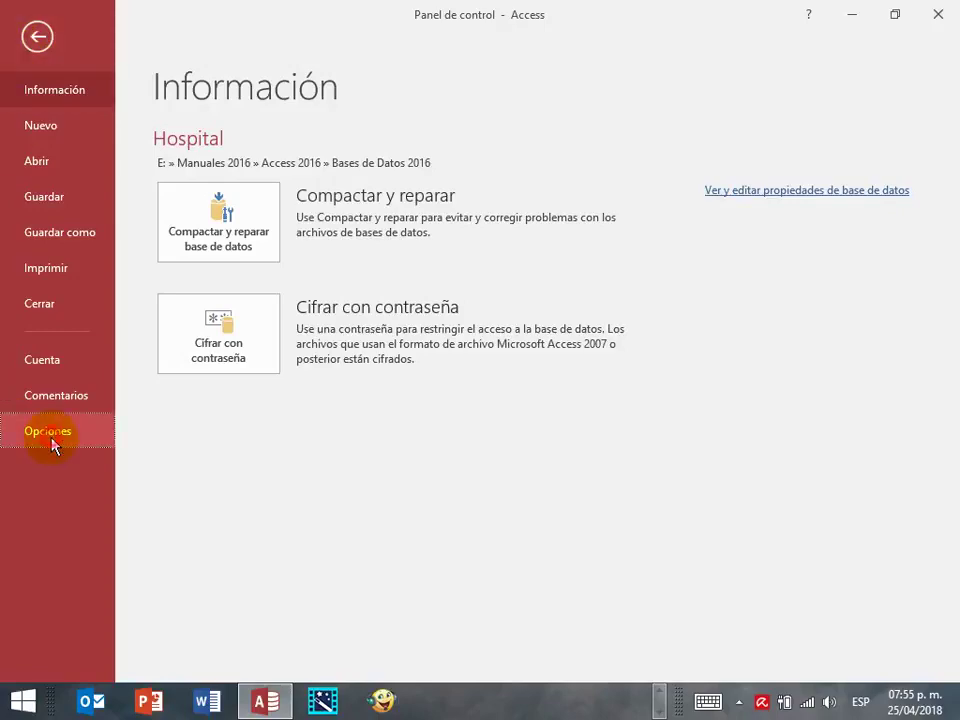
click(50, 440)
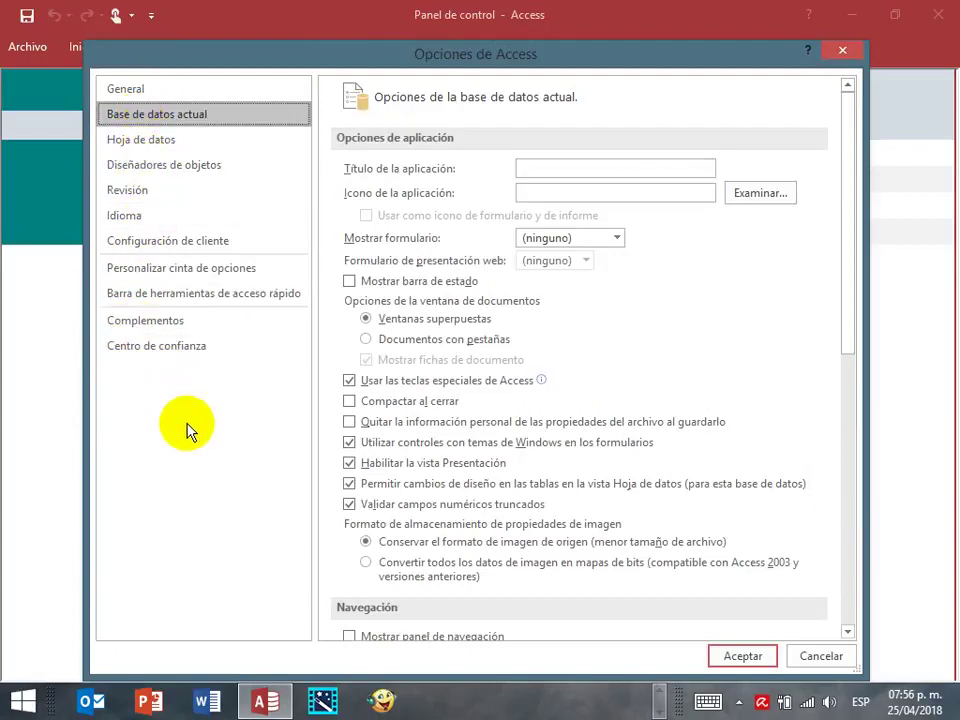
click(131, 352)
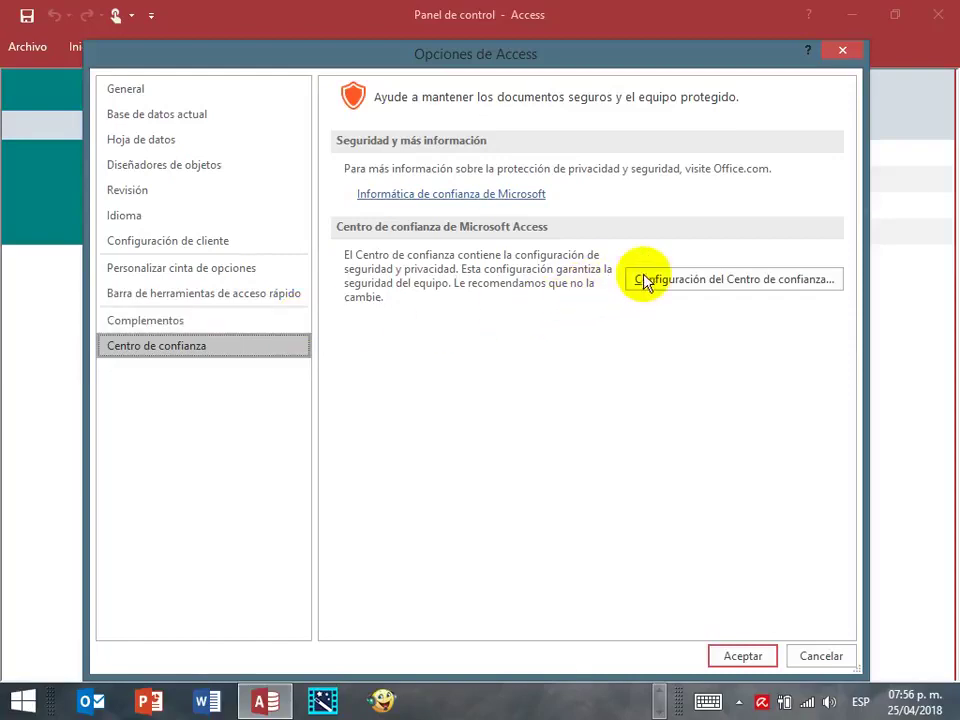
click(698, 284)
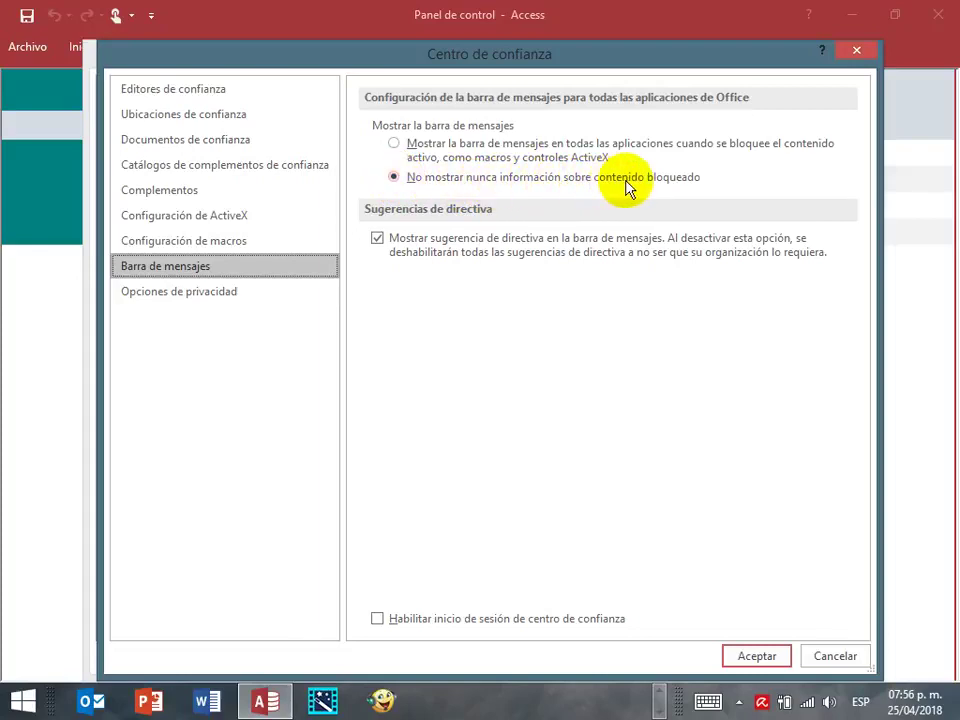
click(393, 177)
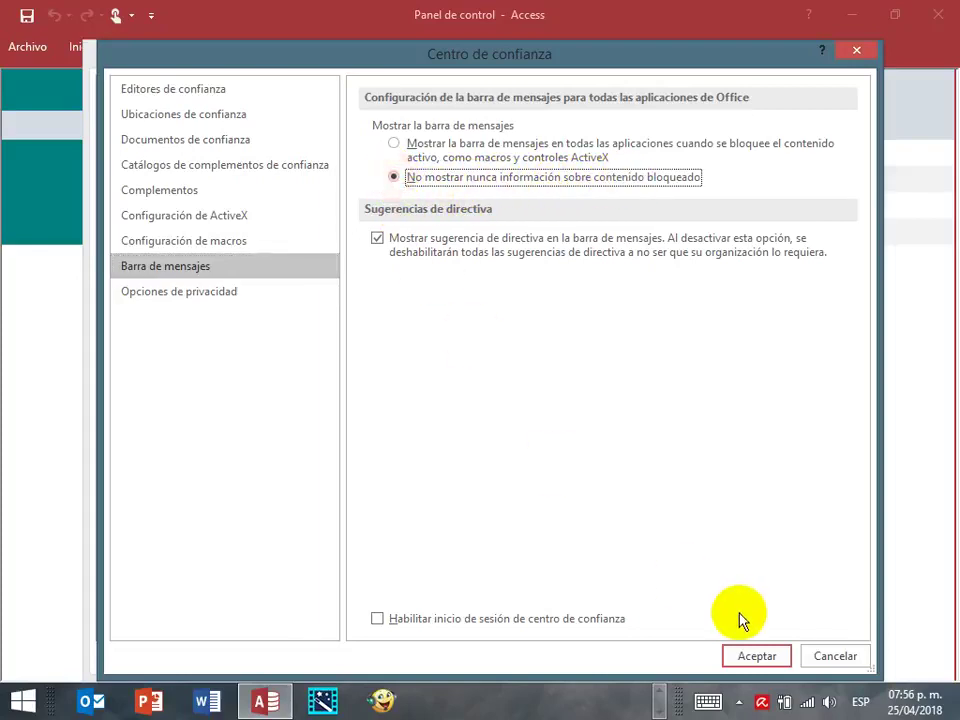
click(758, 656)
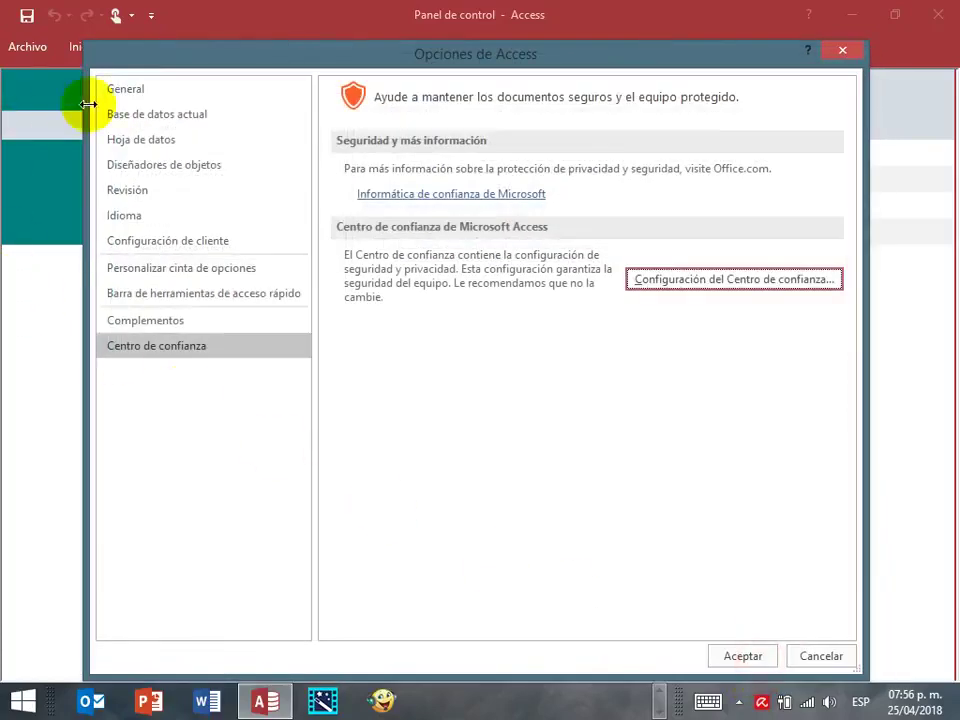
click(742, 662)
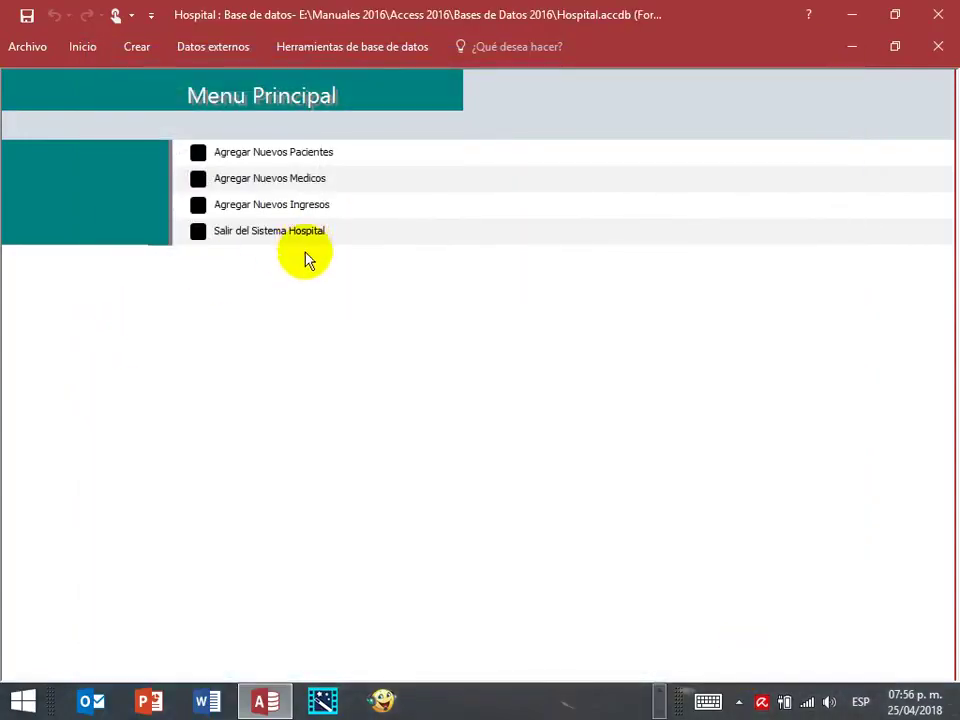
Step: Save the Hospital database with the Menu Principal open
click(28, 50)
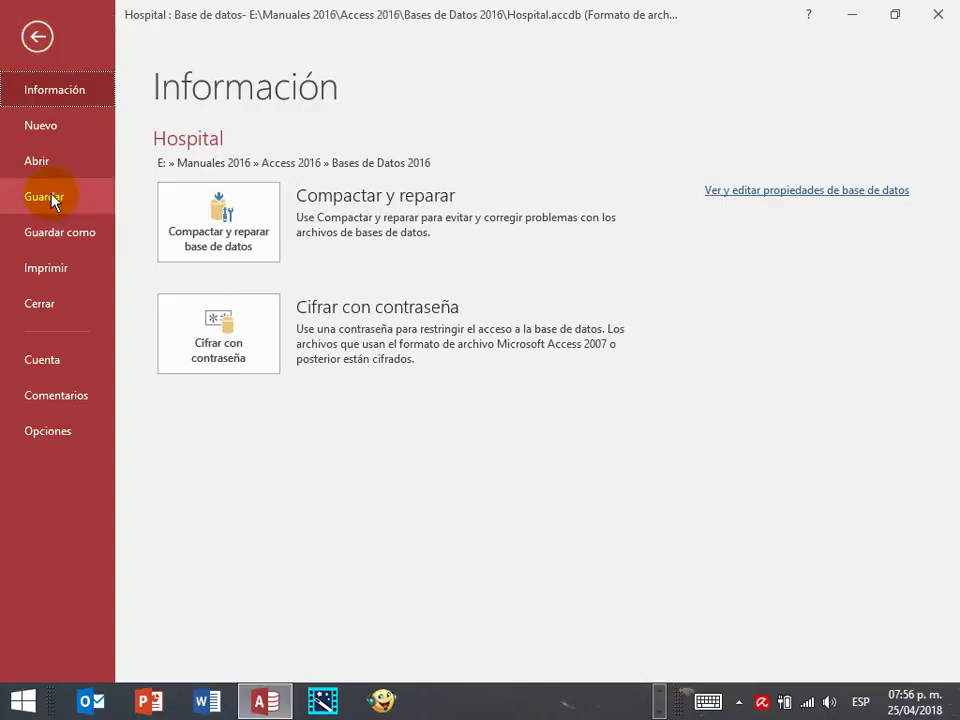
click(44, 197)
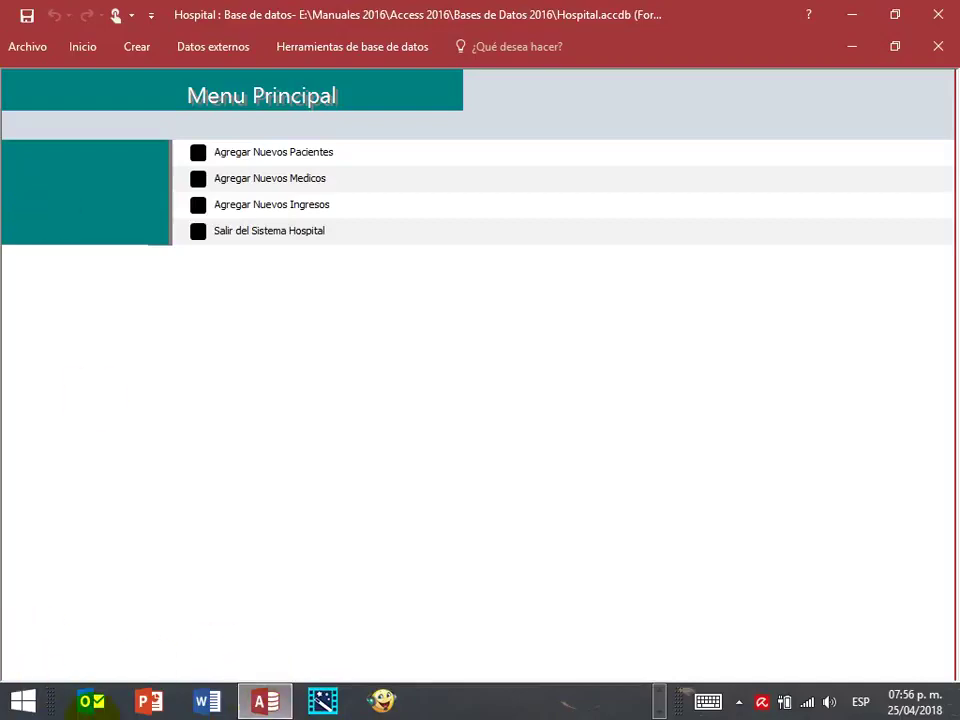
click(659, 689)
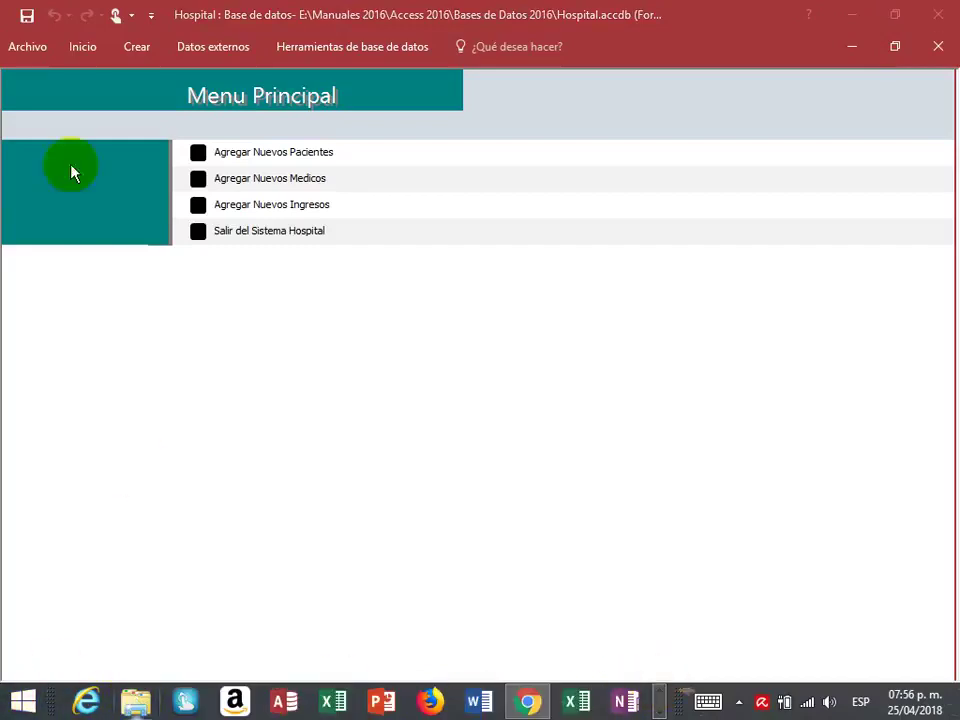
click(27, 18)
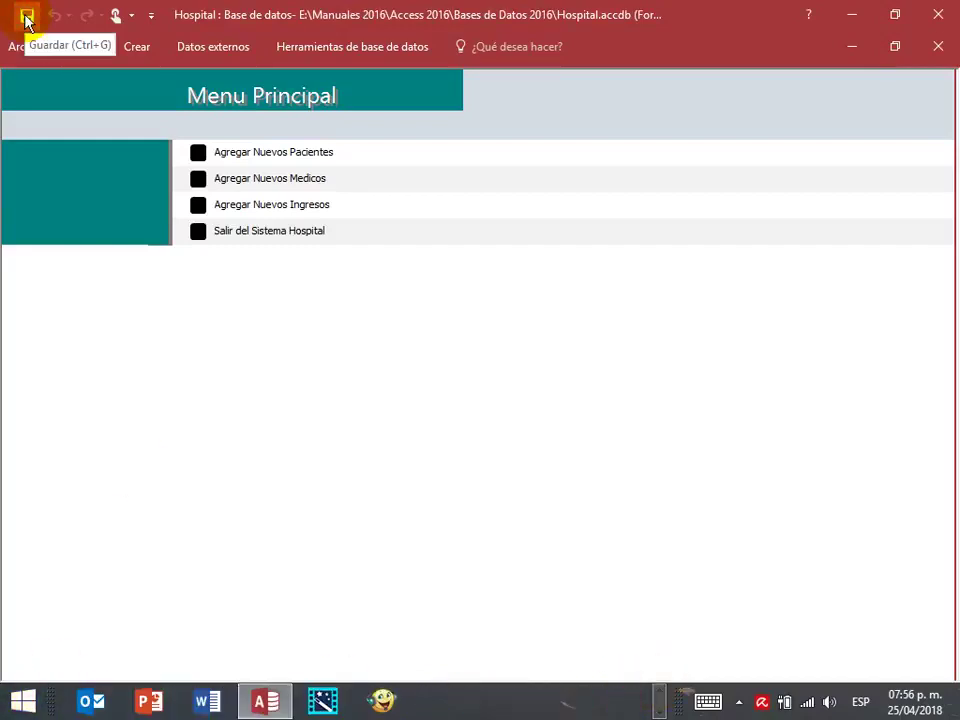
click(26, 16)
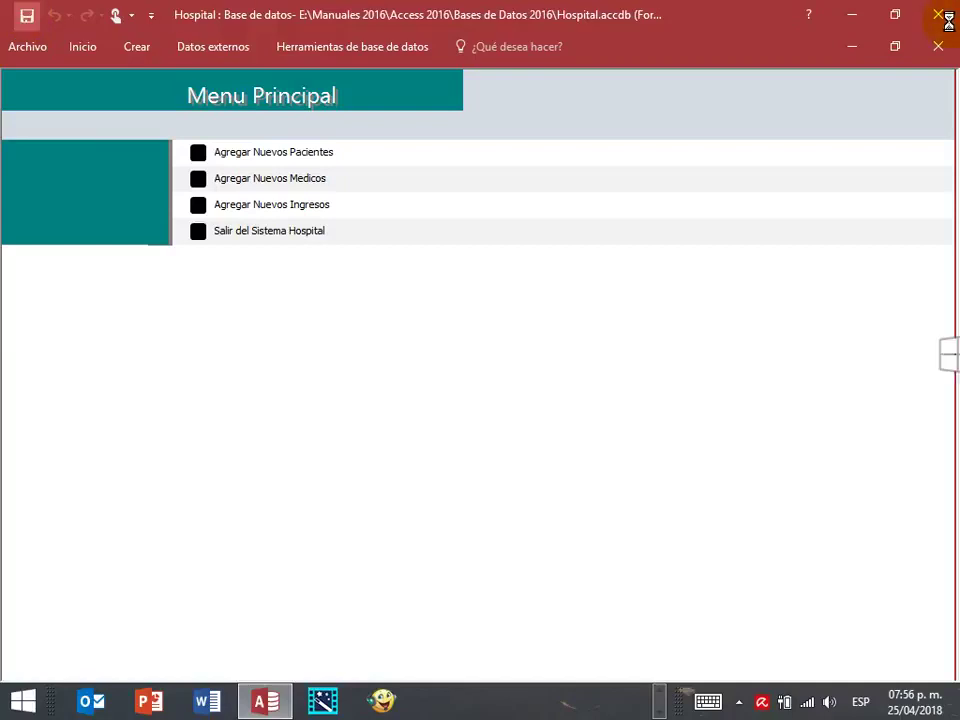
Step: Switch to File Explorer and open the folder Manuales 2016 > Access 2016 > Bases de Datos 2016 on the KINGSTON (E:) drive
click(265, 700)
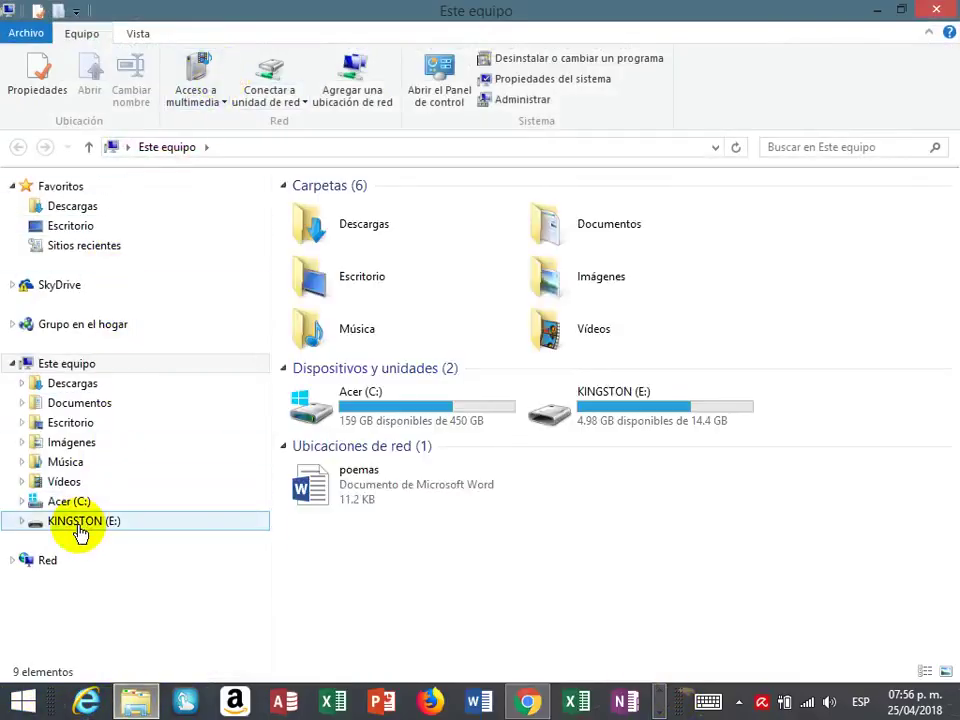
click(80, 524)
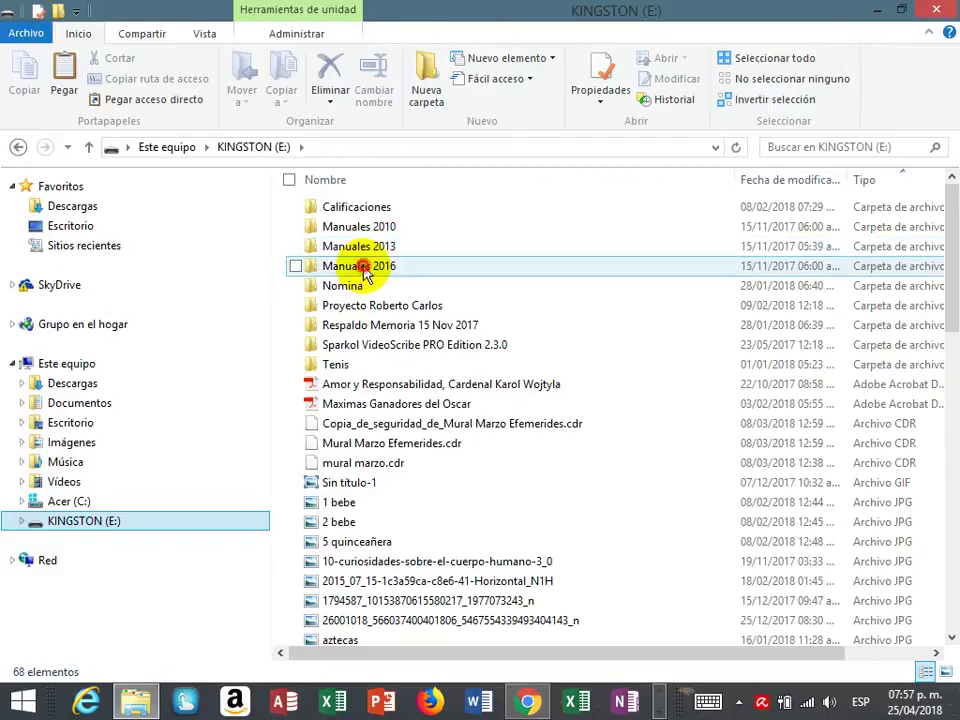
click(365, 268)
double_click(365, 268)
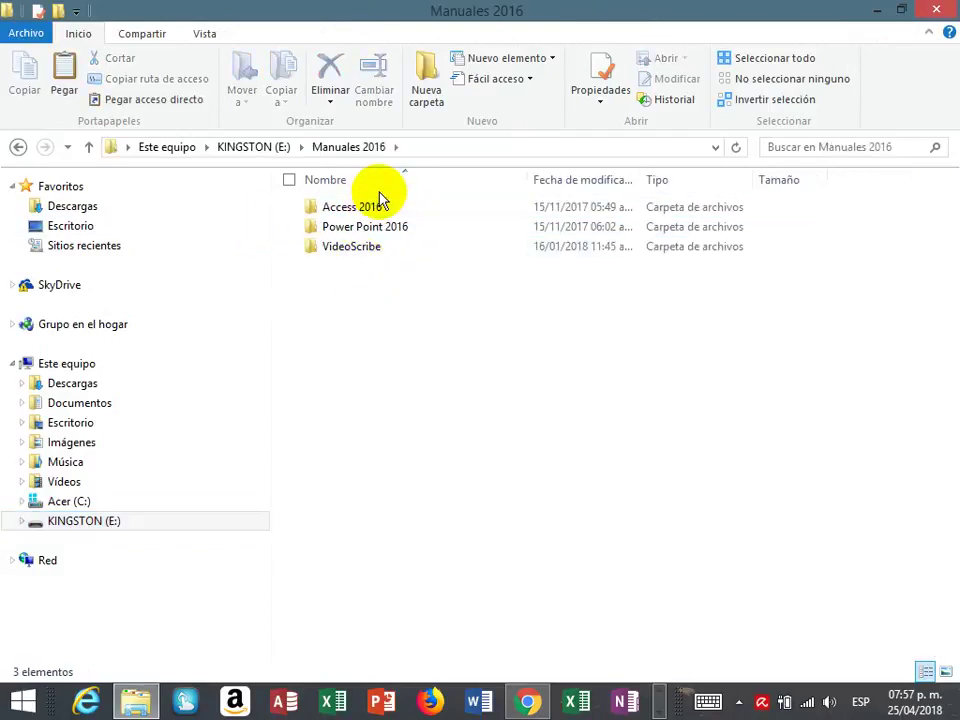
click(342, 207)
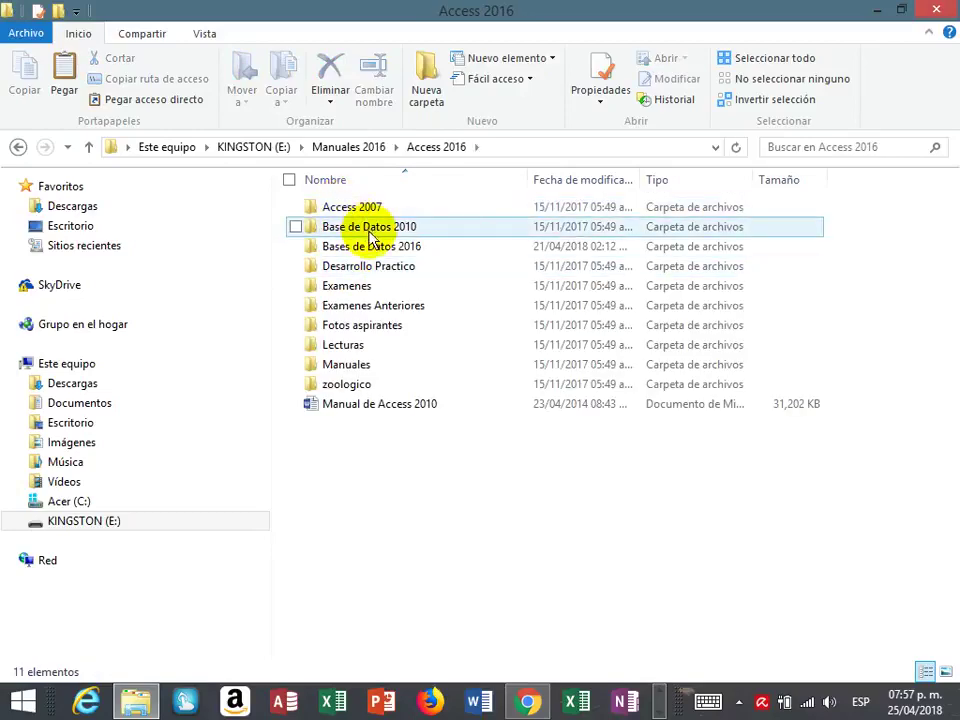
click(368, 250)
double_click(368, 252)
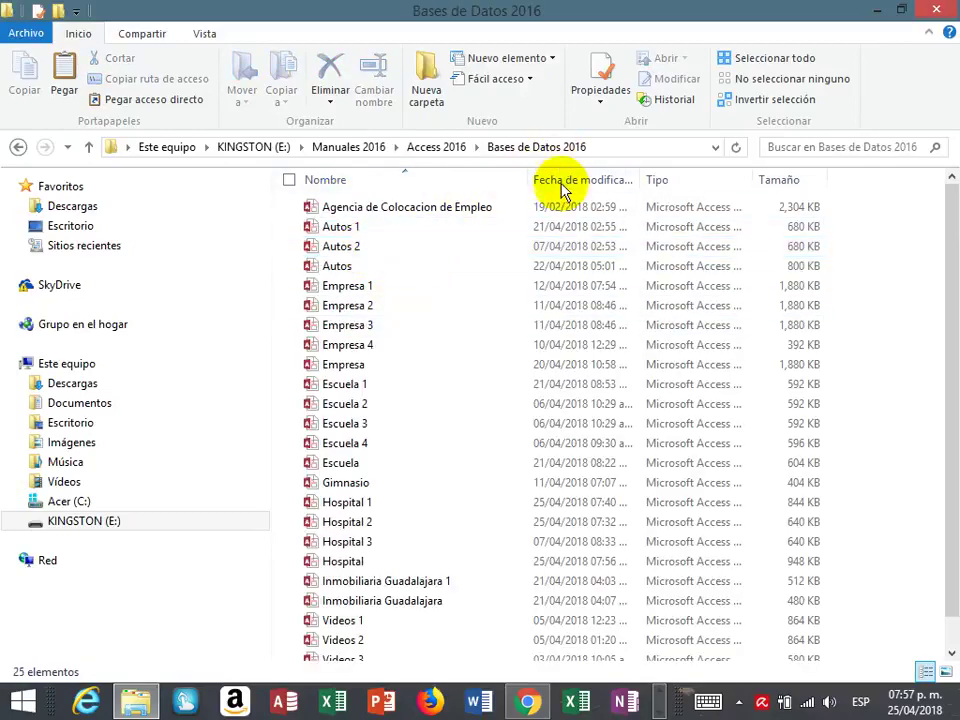
Step: Sort the databases by modification date and create a shortcut to the Hospital database in the same folder
click(562, 187)
click(343, 210)
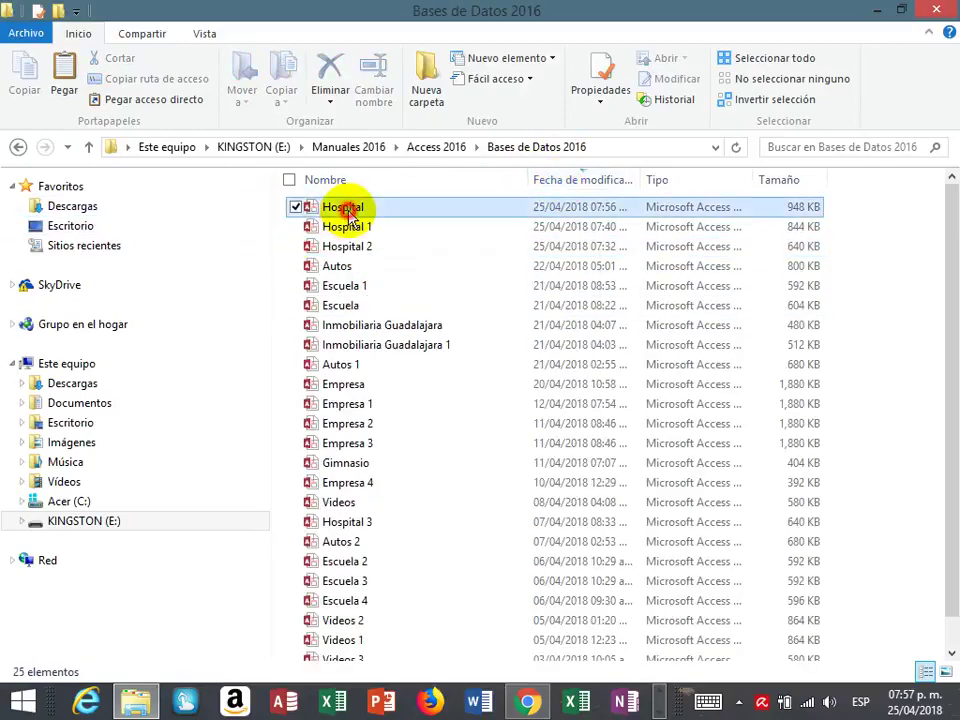
right_click(350, 210)
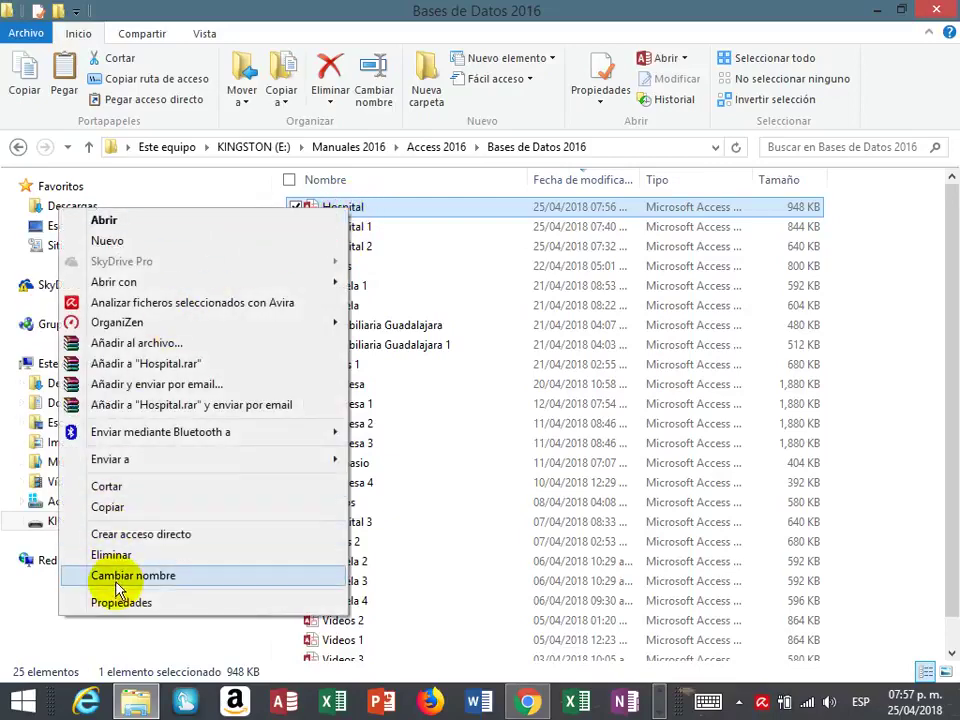
click(141, 537)
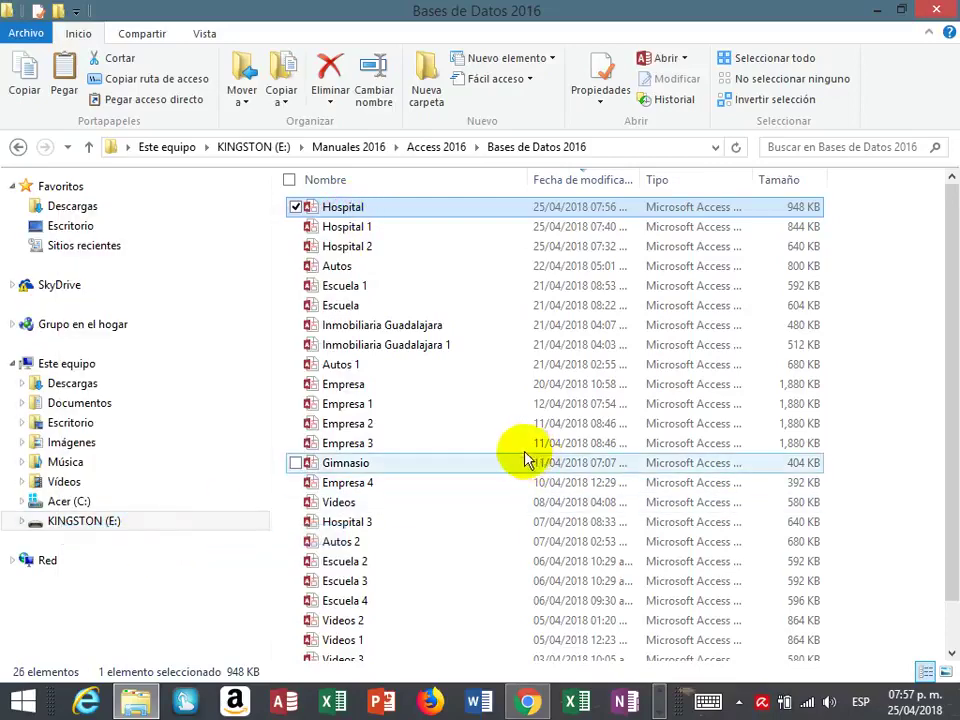
Step: Move the Hospital - Acceso directo shortcut from the Bases de Datos 2016 folder to the desktop and close the folder window
scroll(943, 500, down, 1)
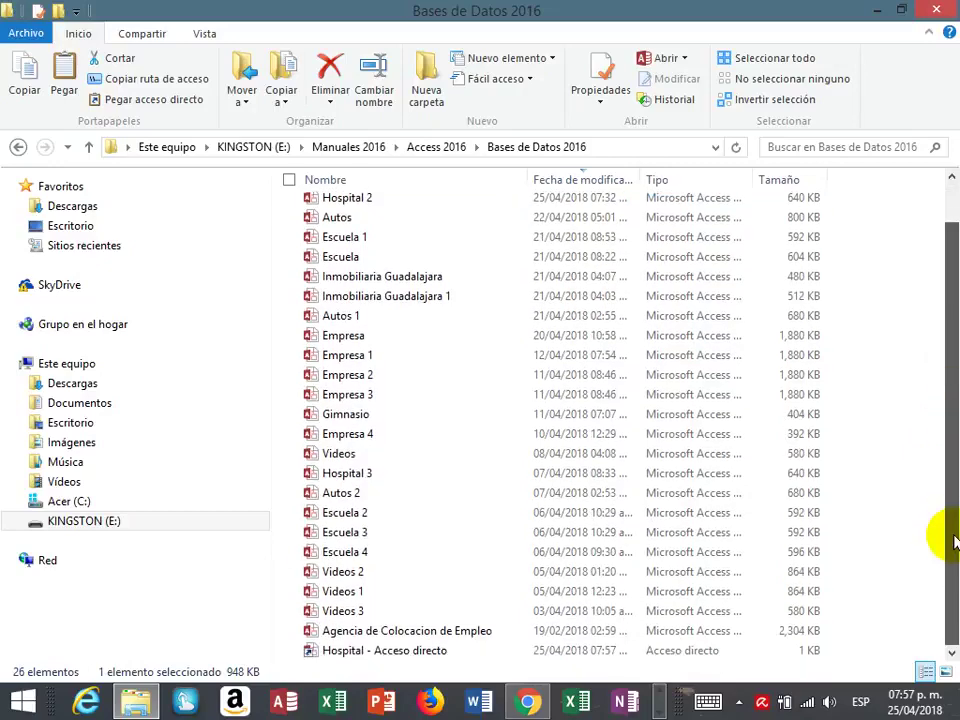
click(903, 14)
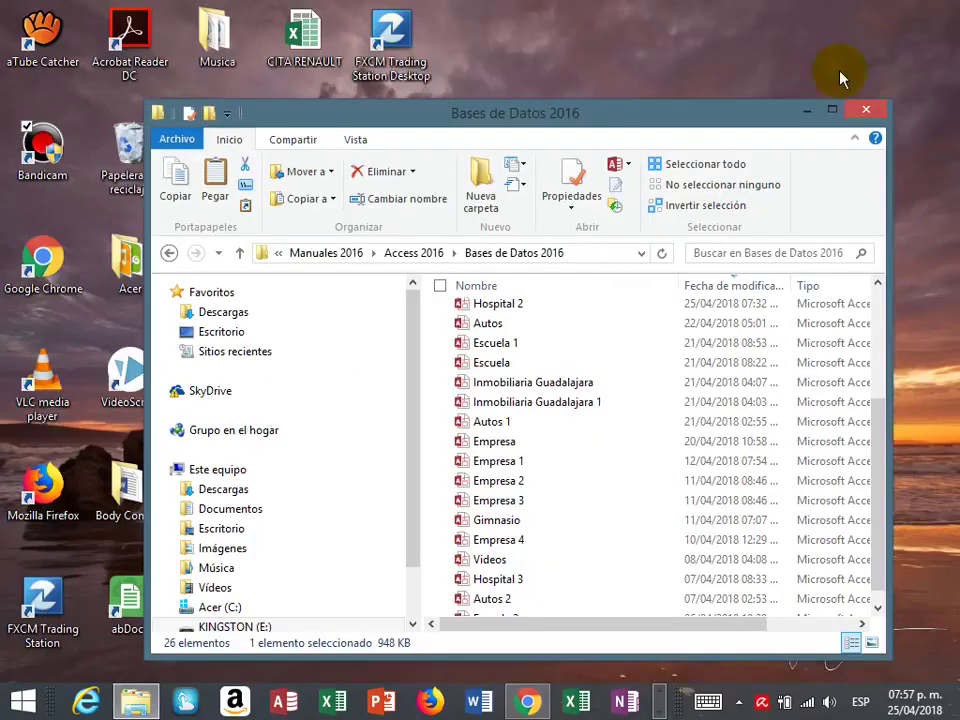
drag(740, 118, 381, 51)
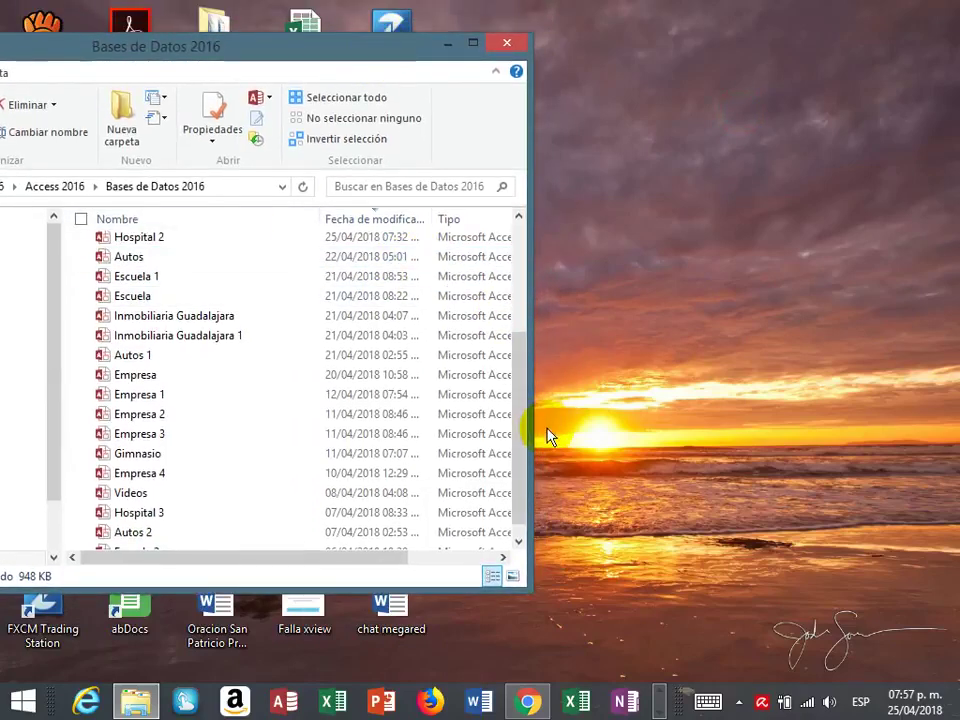
drag(520, 465, 519, 540)
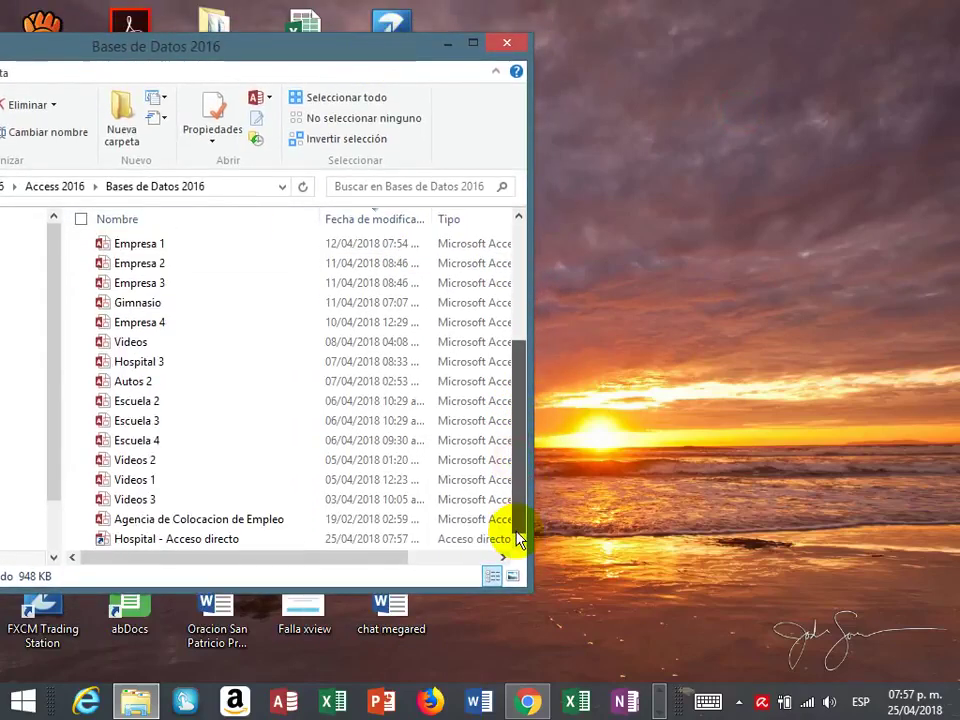
click(155, 540)
drag(297, 543, 692, 260)
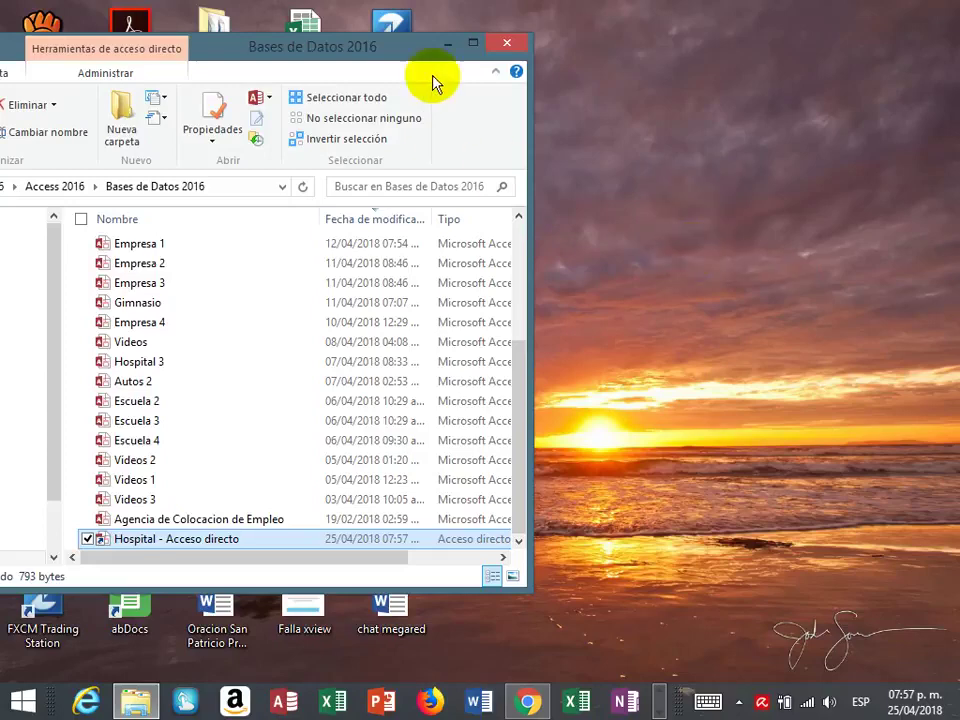
click(504, 45)
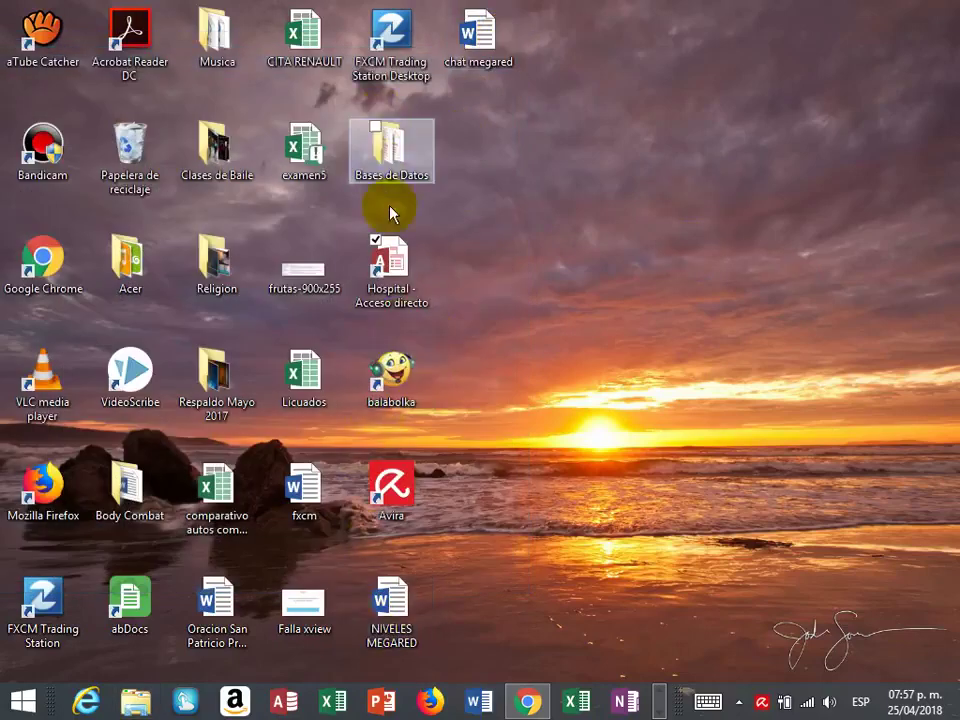
Step: Rename the desktop shortcut as Ingresar al Sistema Hospital and open the database through it
click(404, 280)
right_click(401, 268)
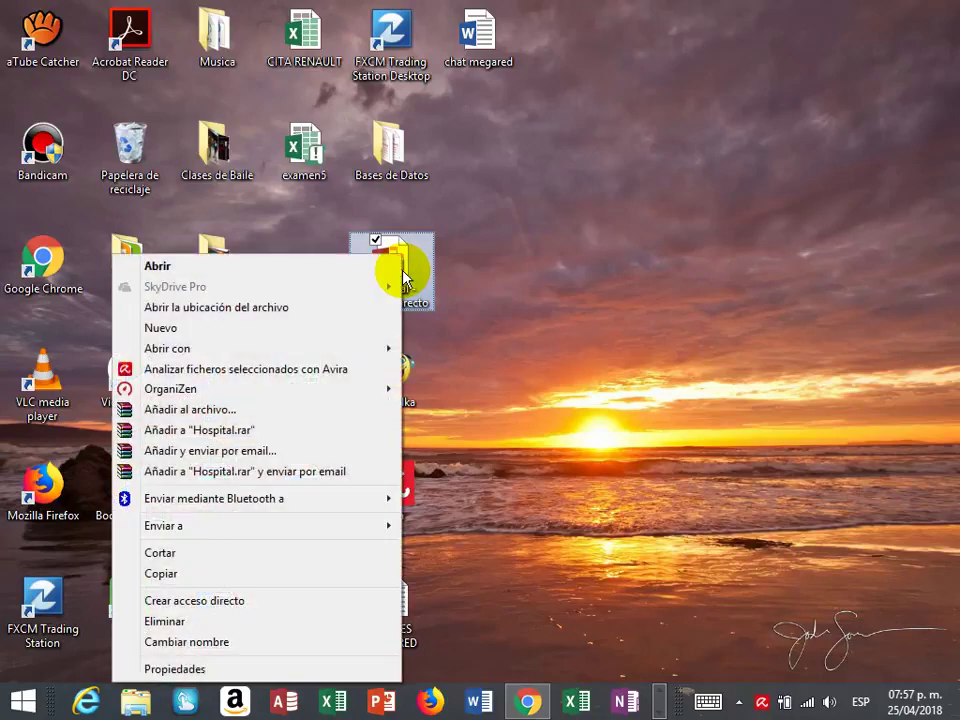
click(168, 650)
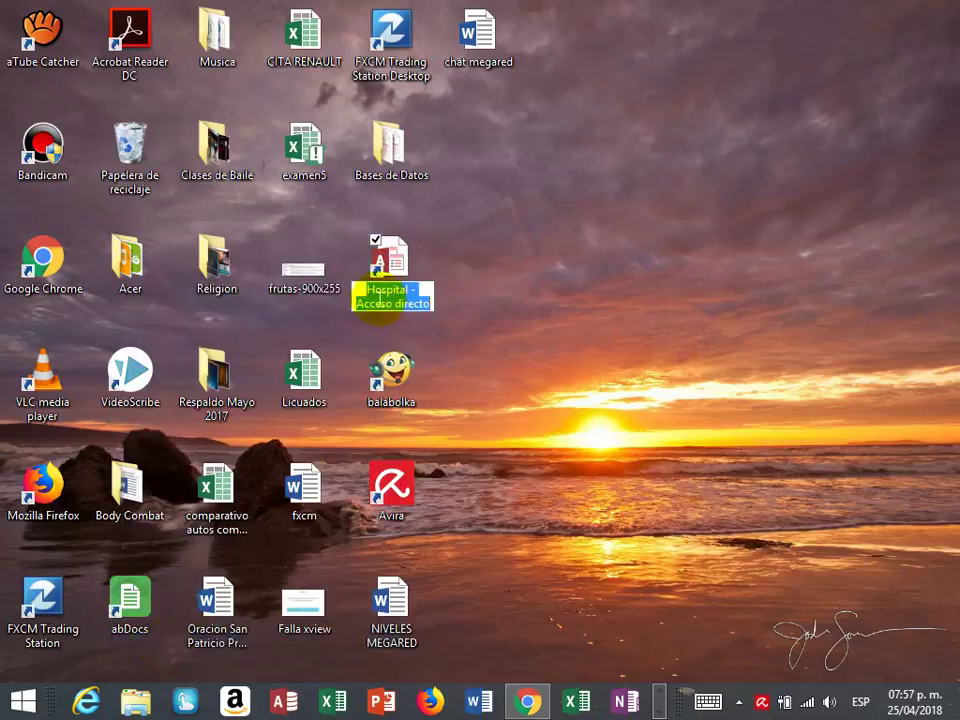
text(In)
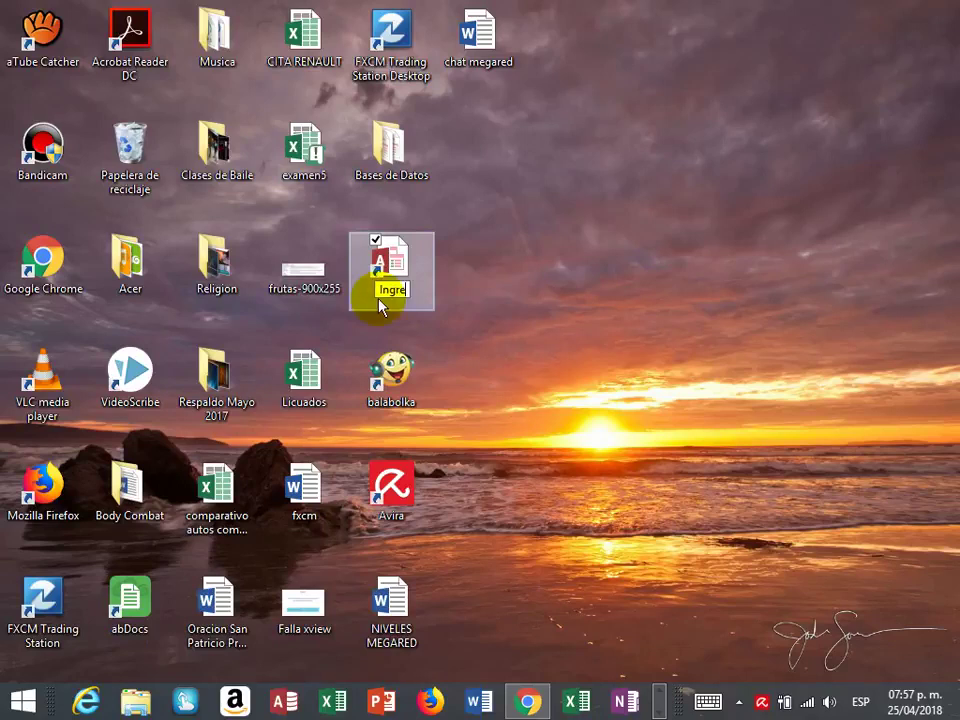
text(gresar al Sistema Hospita)
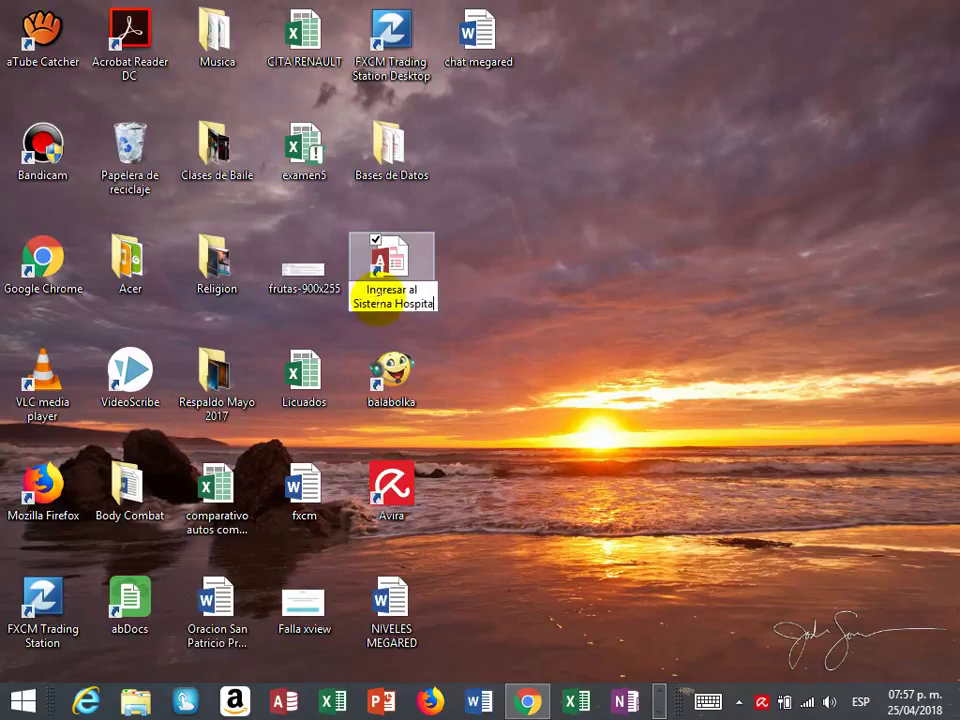
text(l)
key(Return)
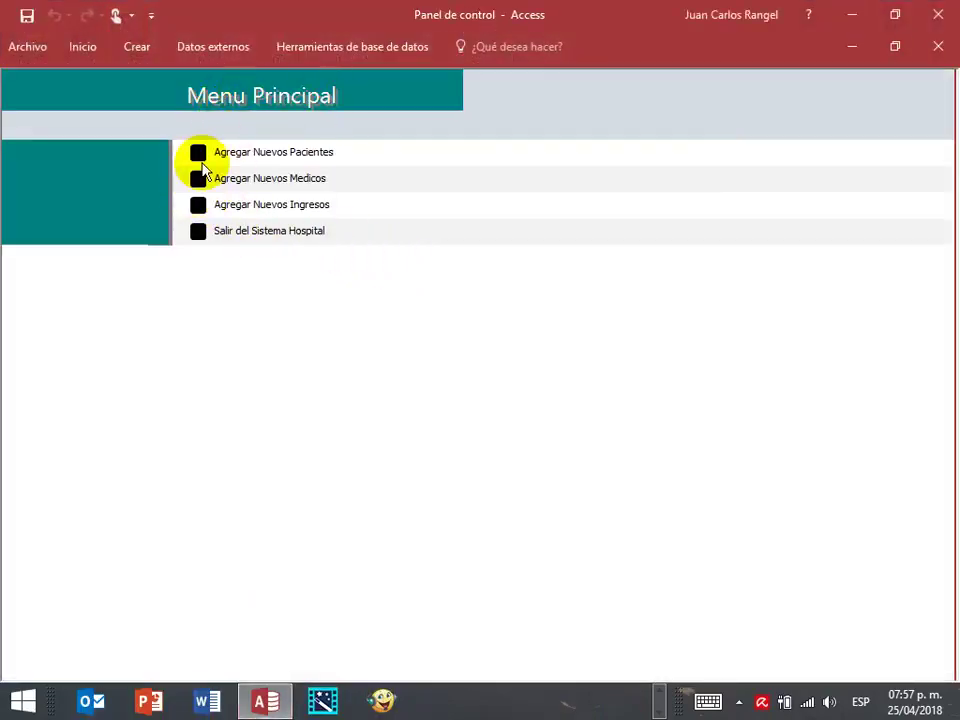
Step: Test the Menu Principal by opening and closing the patients, doctors and admissions forms, and exit with Salir del Sistema Hospital
click(198, 153)
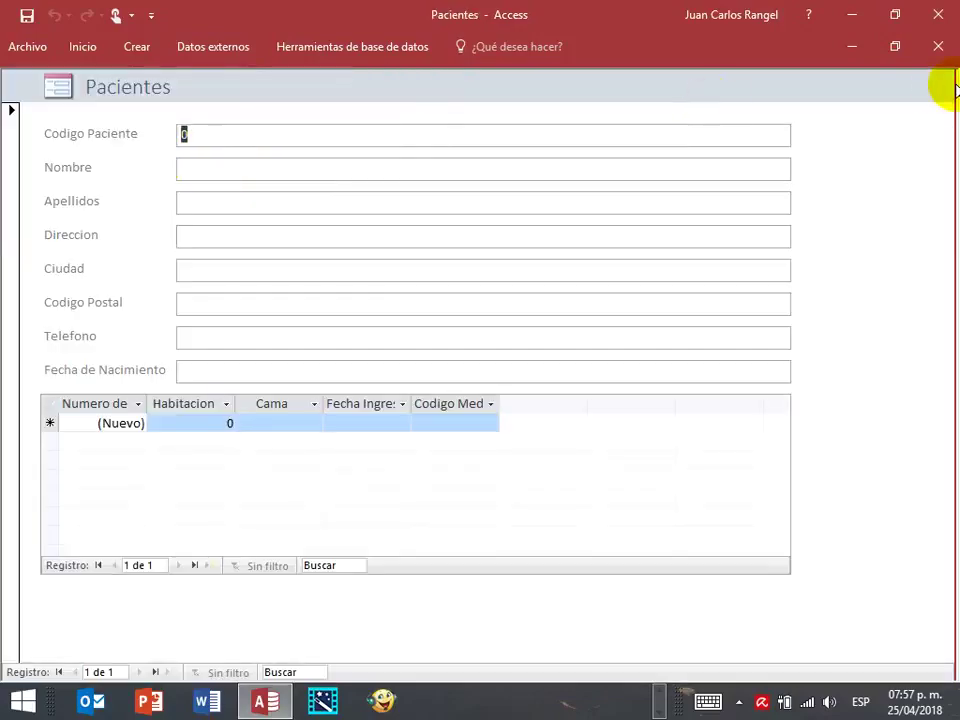
click(938, 47)
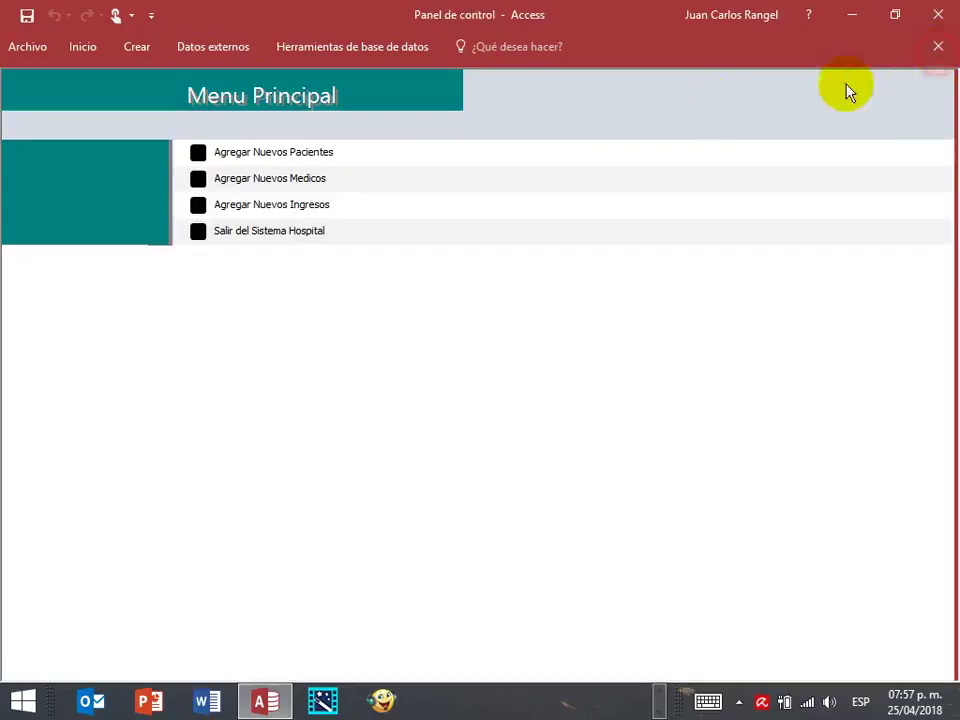
click(198, 178)
click(938, 48)
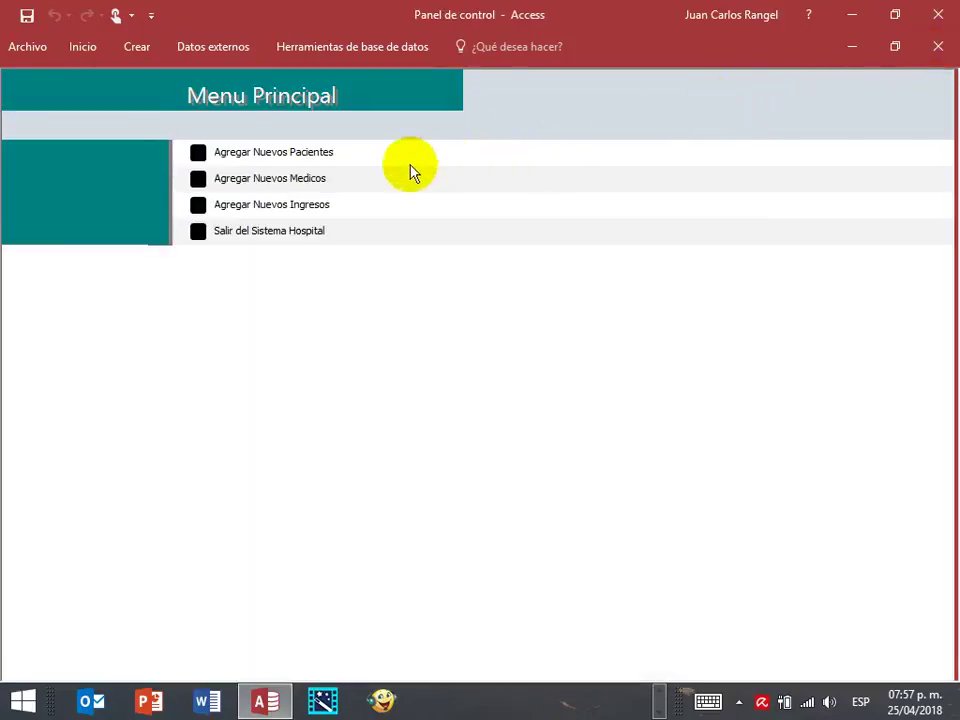
click(198, 204)
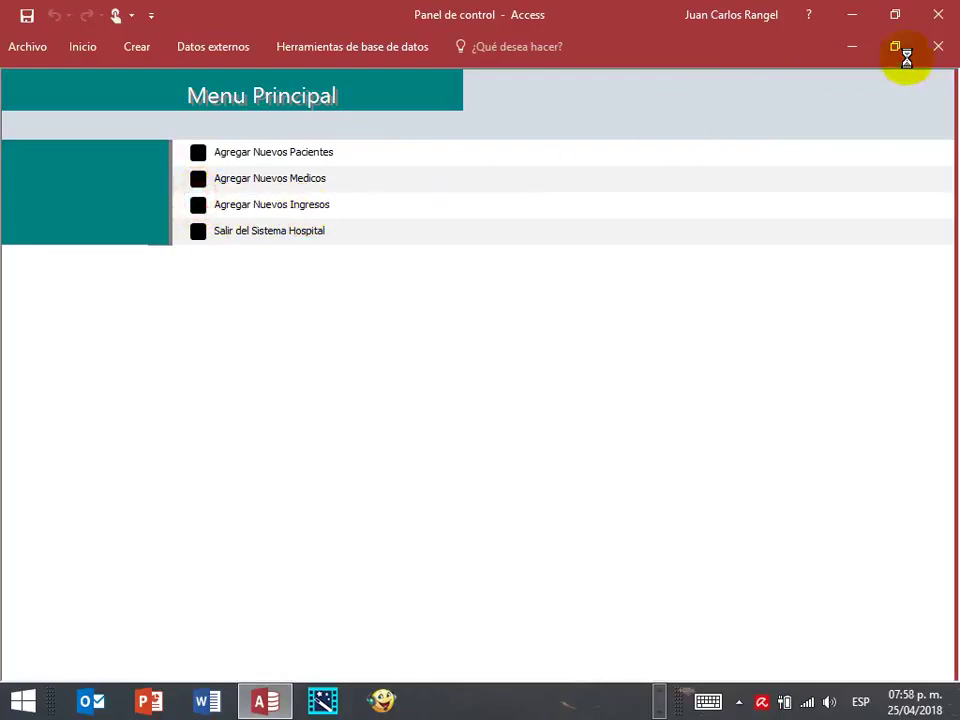
click(938, 50)
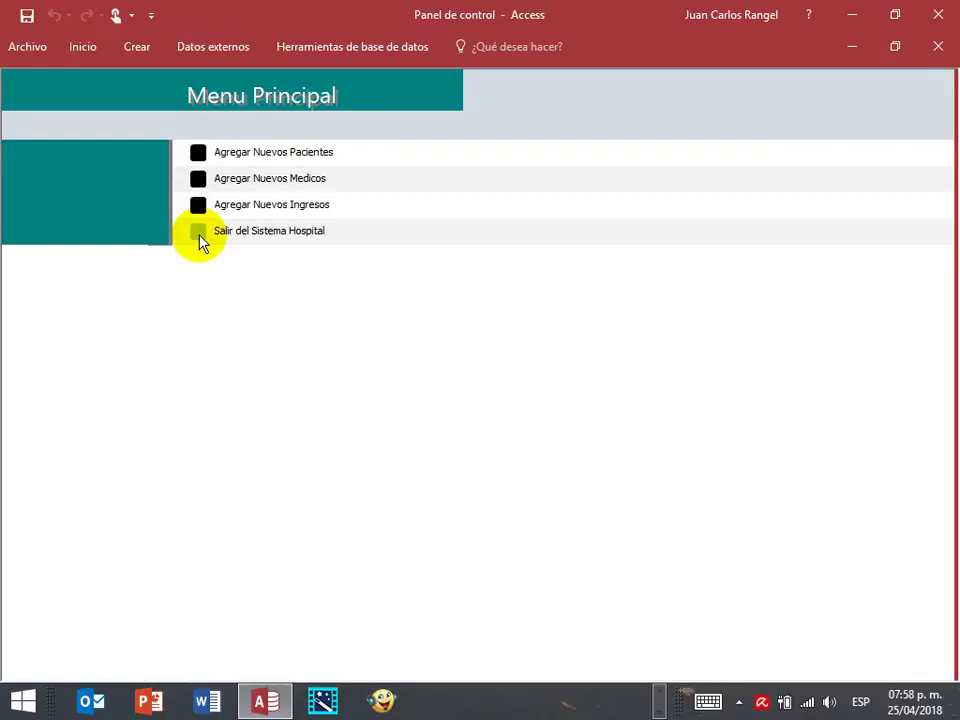
click(199, 234)
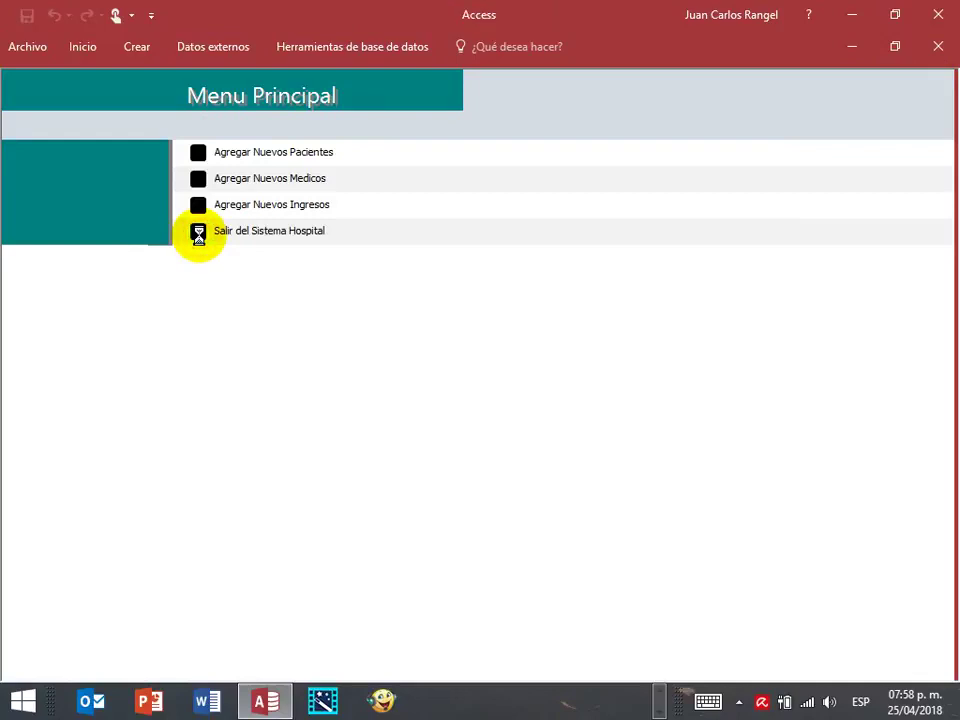